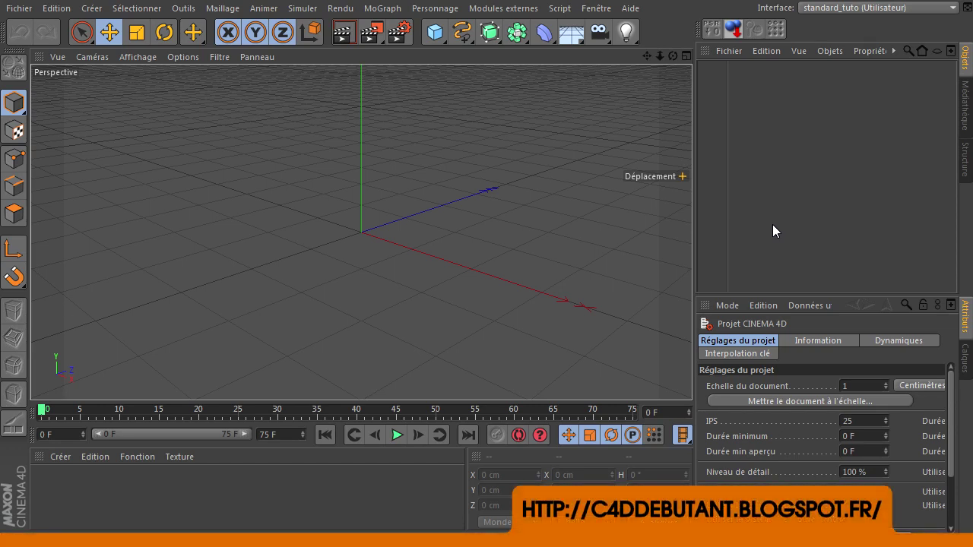
# Step: Widen the object and attribute managers by narrowing the perspective view
pyautogui.moveTo(692, 203); pyautogui.dragTo(651, 215)
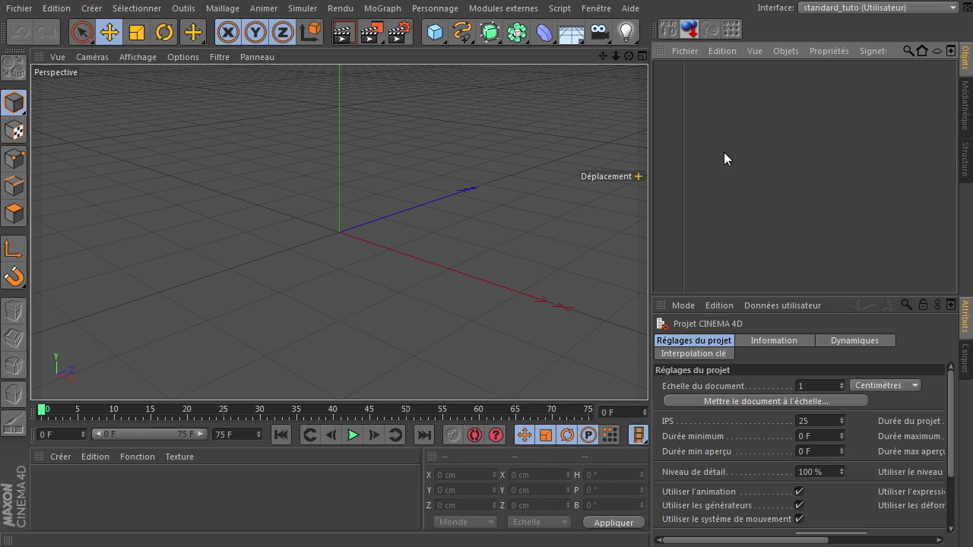
pyautogui.click(433, 8)
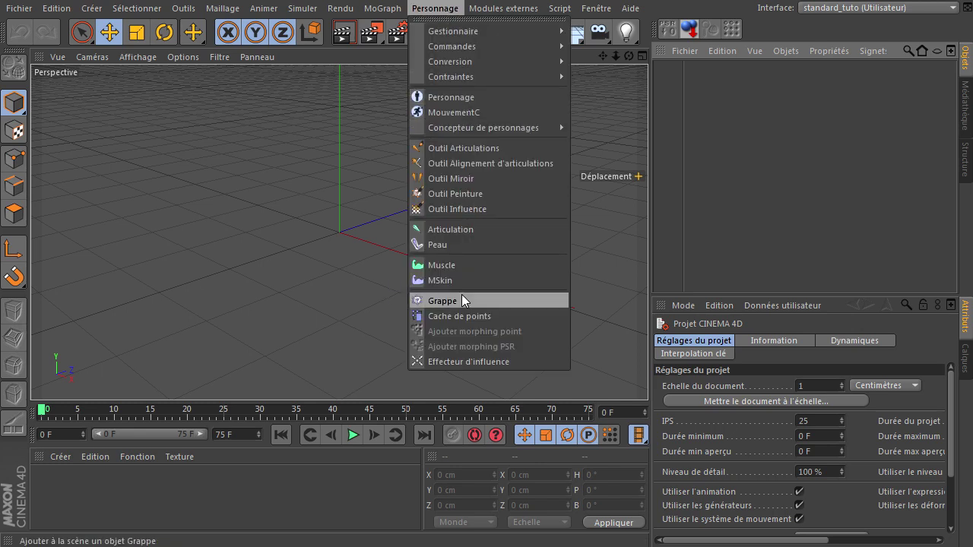
pyautogui.click(743, 233)
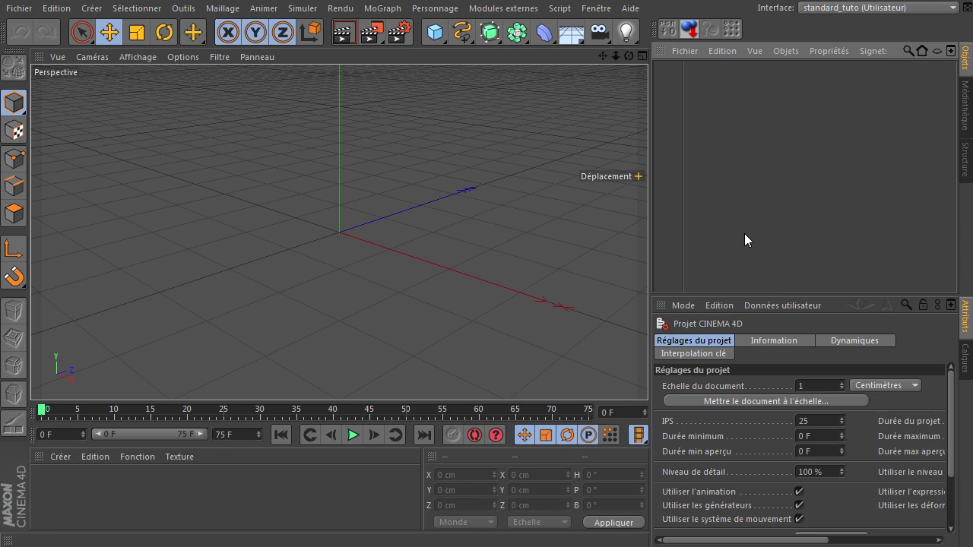
pyautogui.click(444, 15)
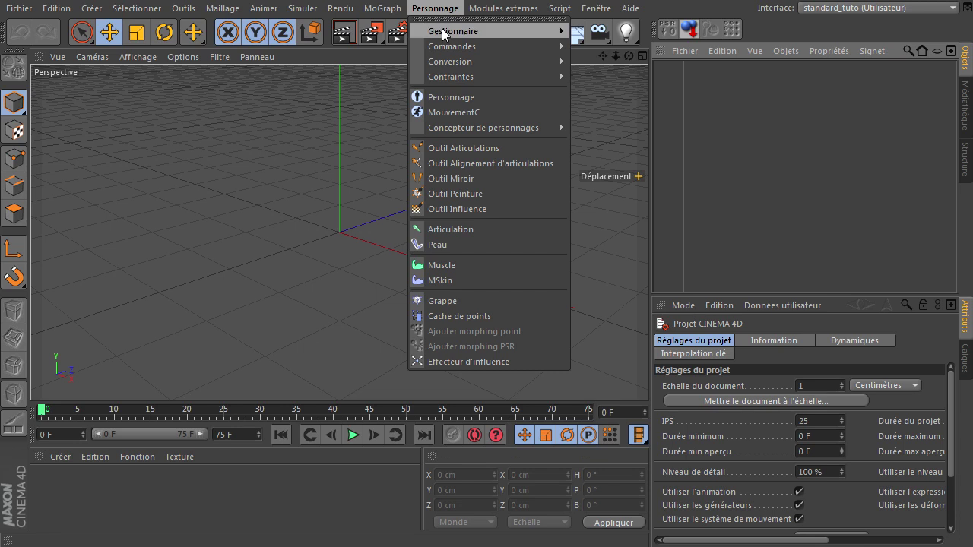
pyautogui.moveTo(561, 32)
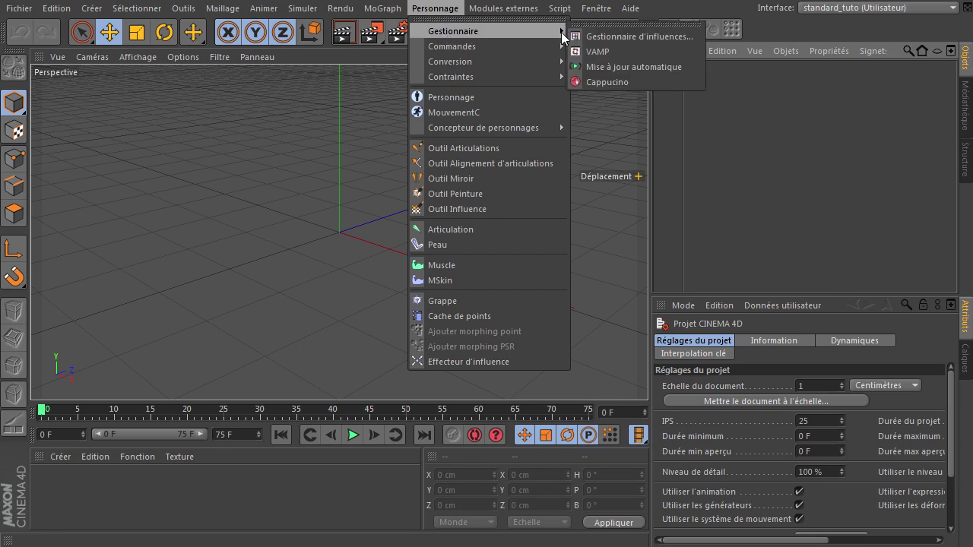
pyautogui.click(639, 83)
pyautogui.moveTo(664, 142)
pyautogui.mouseDown()
pyautogui.moveTo(677, 131)
pyautogui.moveTo(679, 142)
pyautogui.mouseUp()
pyautogui.click(805, 136)
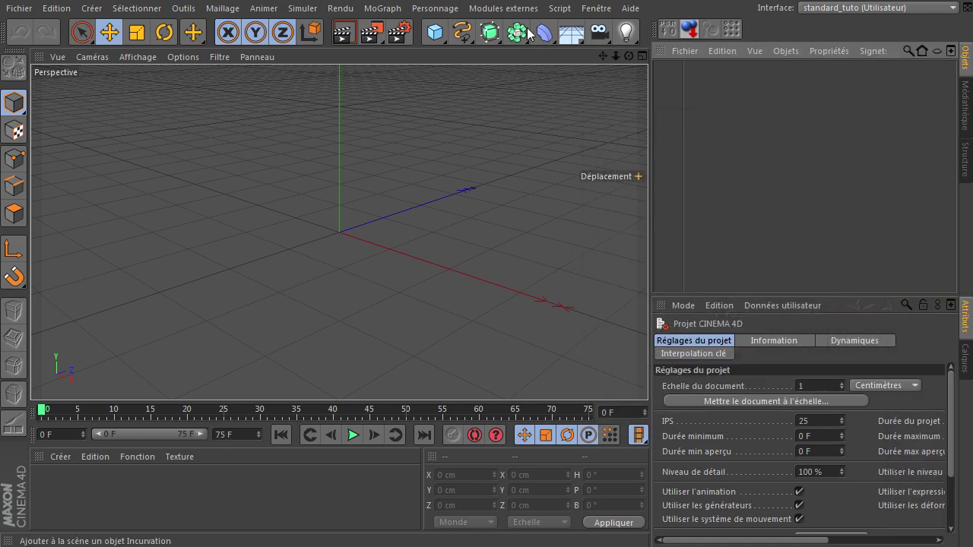
# Step: Open the Cappuccino manager and place its window over the empty object list
pyautogui.click(428, 9)
pyautogui.moveTo(431, 30)
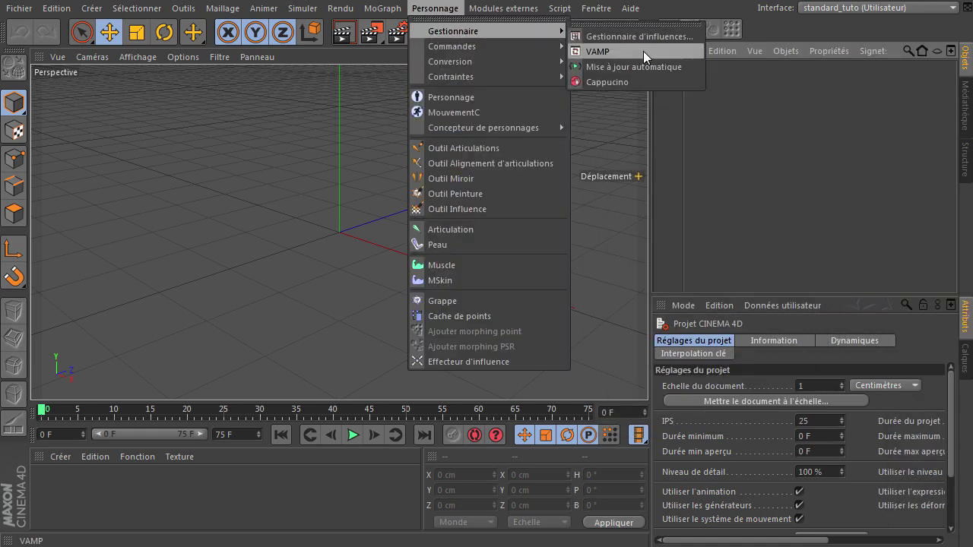
pyautogui.click(621, 79)
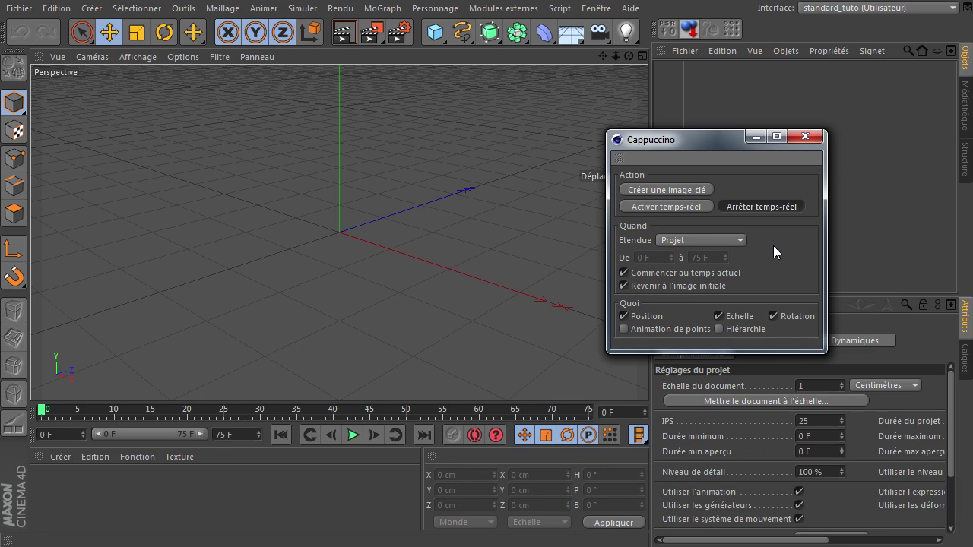
pyautogui.moveTo(667, 143); pyautogui.dragTo(757, 81)
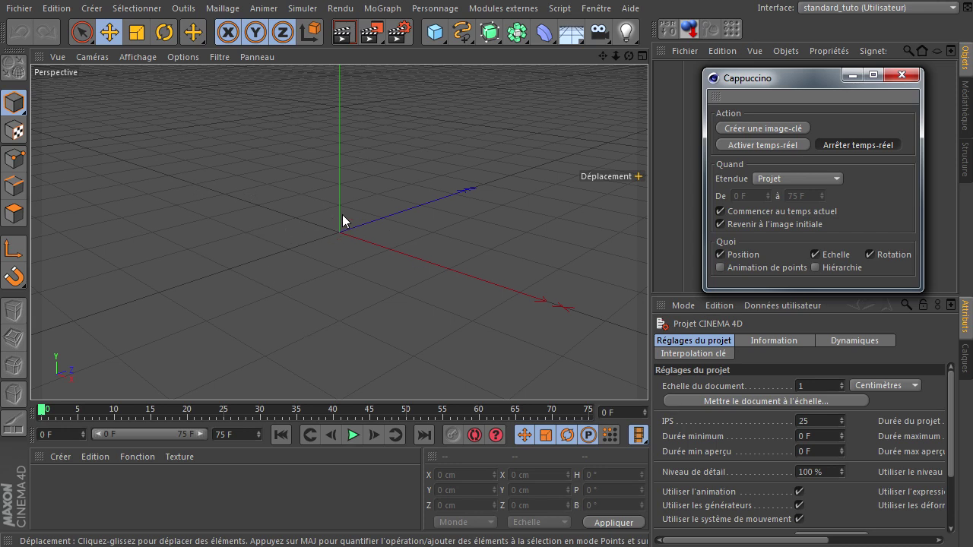
pyautogui.middleClick(374, 245)
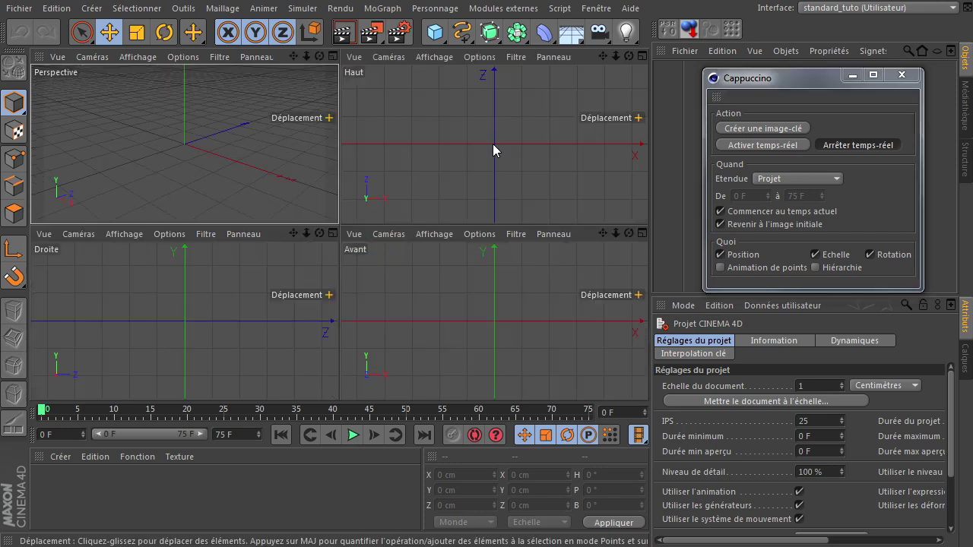
pyautogui.middleClick(206, 137)
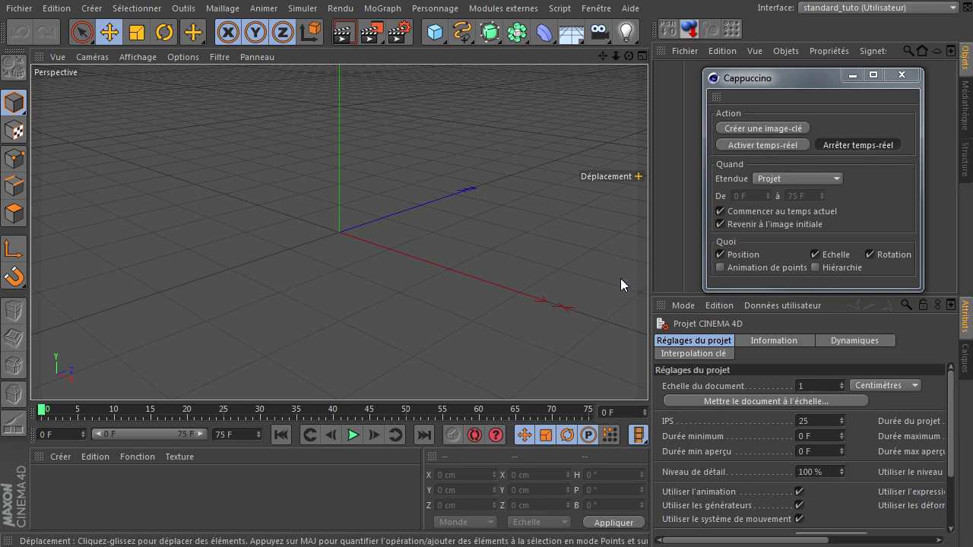
pyautogui.moveTo(792, 89)
pyautogui.mouseDown()
pyautogui.moveTo(763, 144)
pyautogui.moveTo(782, 93)
pyautogui.mouseUp()
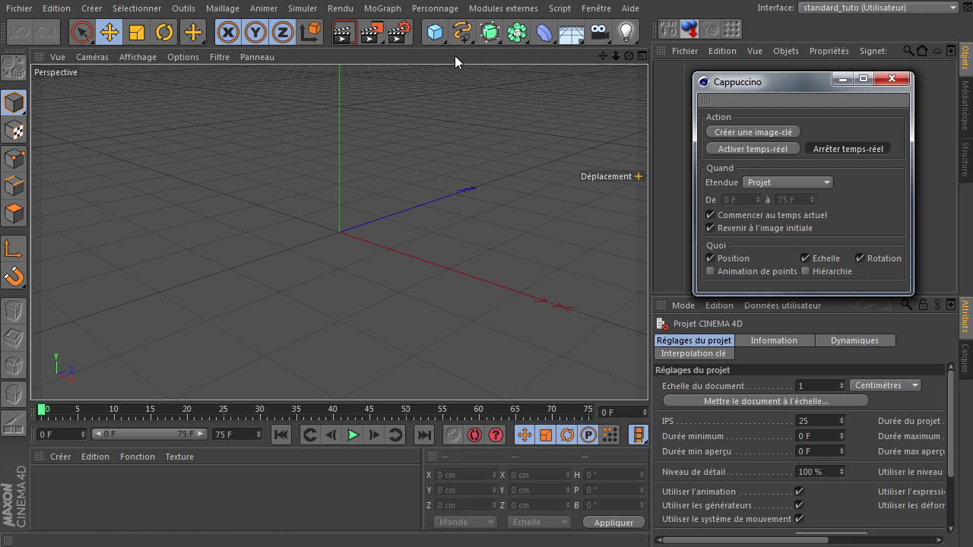
# Step: Add a cube and set its X, Y and Z sizes to 50 cm
pyautogui.click(434, 33)
pyautogui.click(798, 83)
pyautogui.click(891, 78)
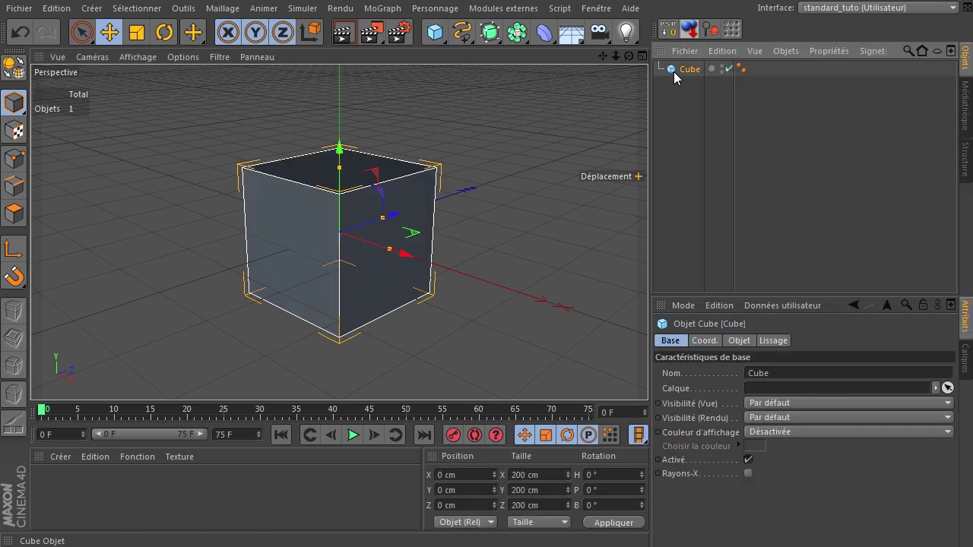
pyautogui.click(737, 340)
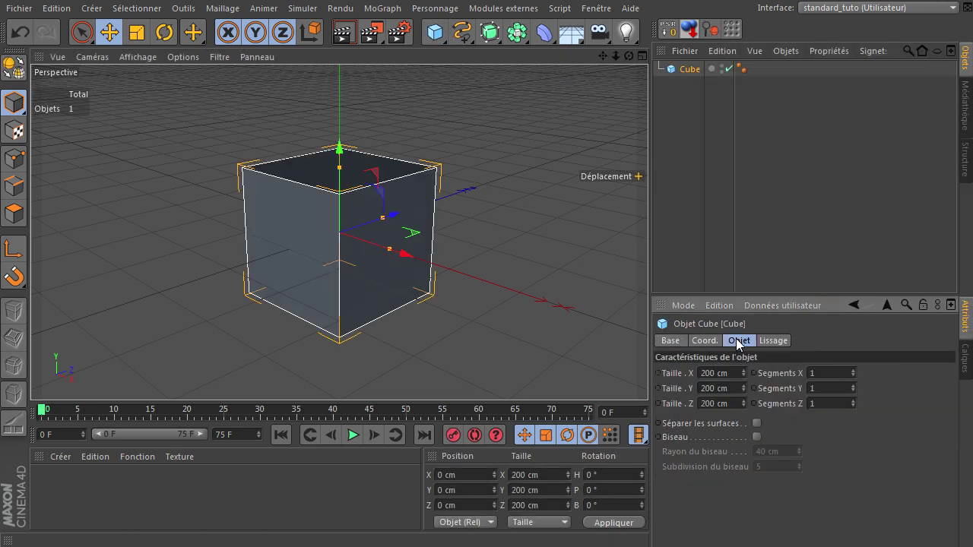
pyautogui.click(724, 390)
pyautogui.write('50')
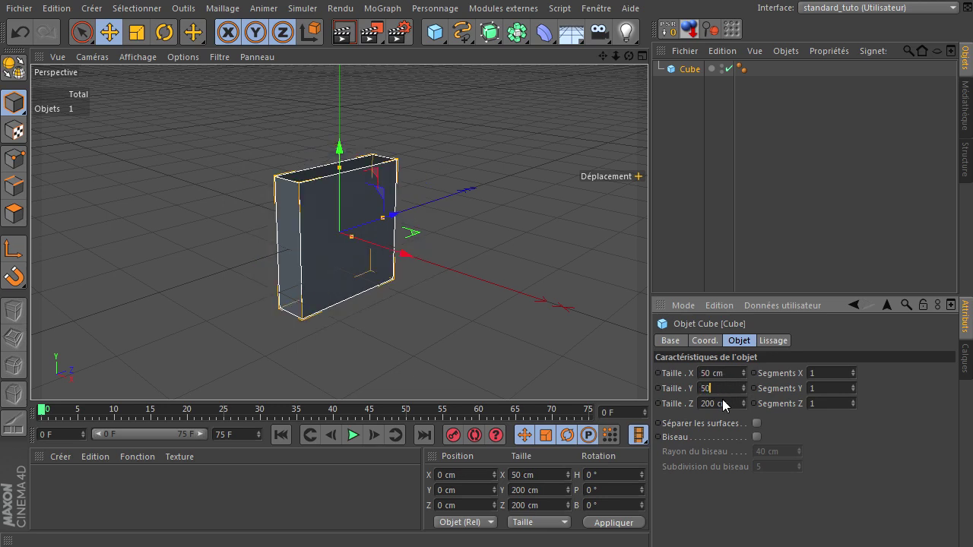
pyautogui.click(719, 405)
pyautogui.write('50')
pyautogui.press('Return')
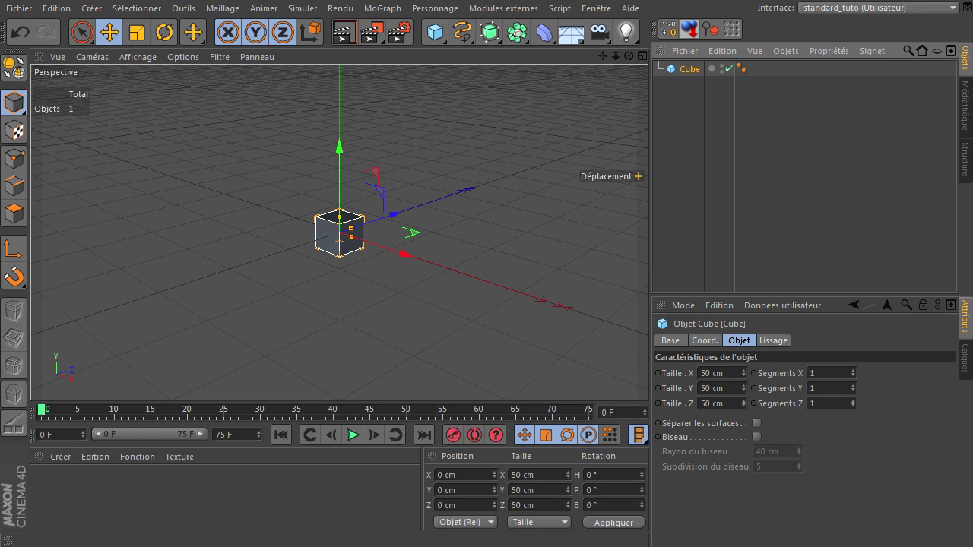
# Step: Bring back the Cappuccino window and try the Extrait, Rendu and Définir recording ranges before restoring Projet
pyautogui.moveTo(972, 161); pyautogui.dragTo(786, 103)
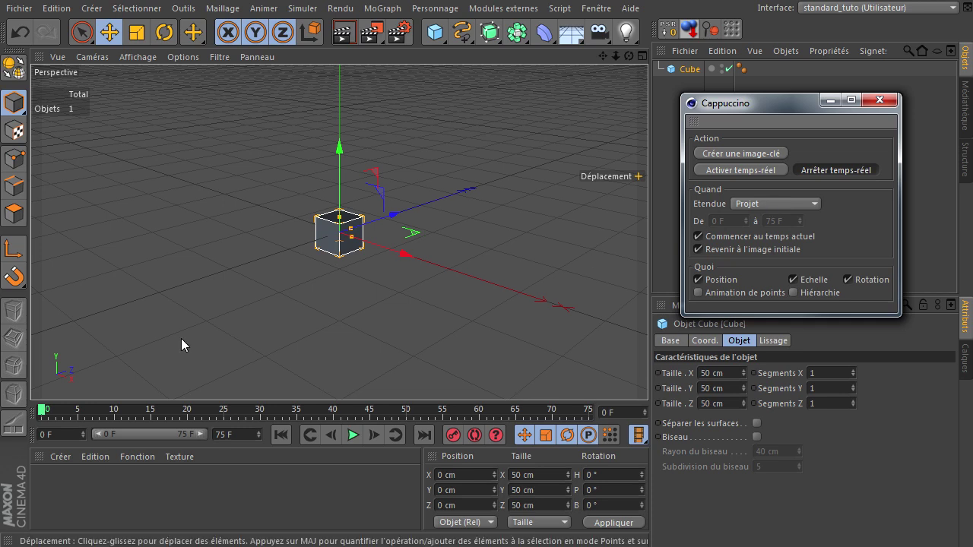
pyautogui.click(794, 206)
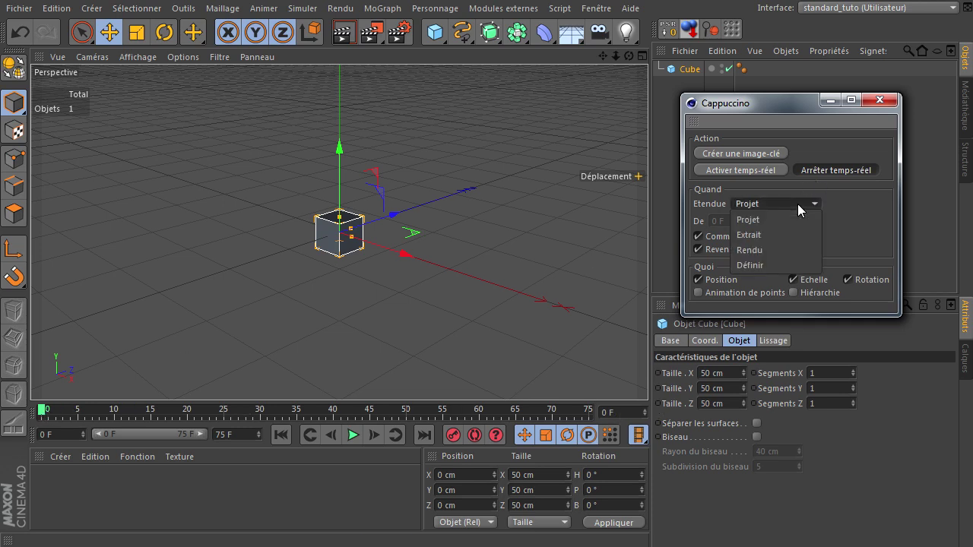
pyautogui.click(769, 233)
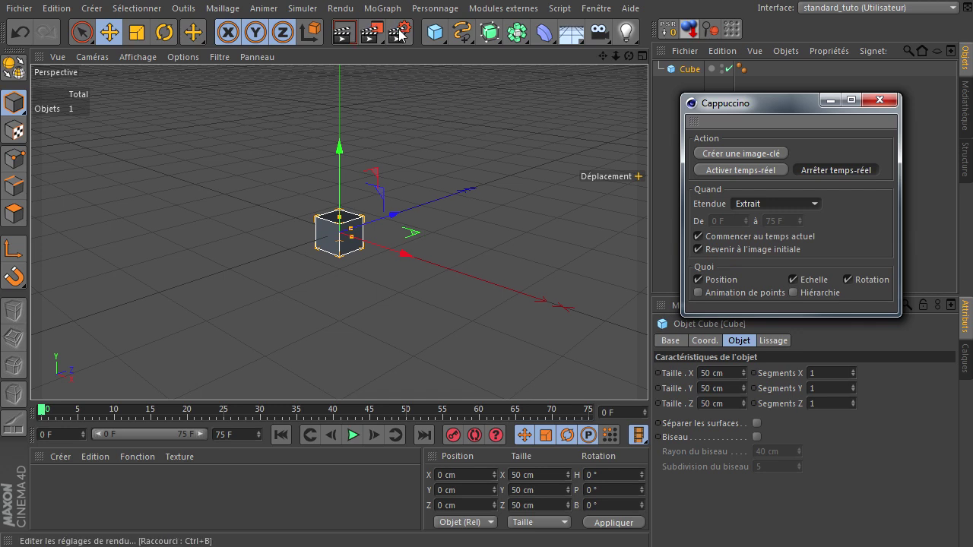
pyautogui.click(793, 202)
pyautogui.click(783, 250)
pyautogui.click(772, 202)
pyautogui.click(759, 264)
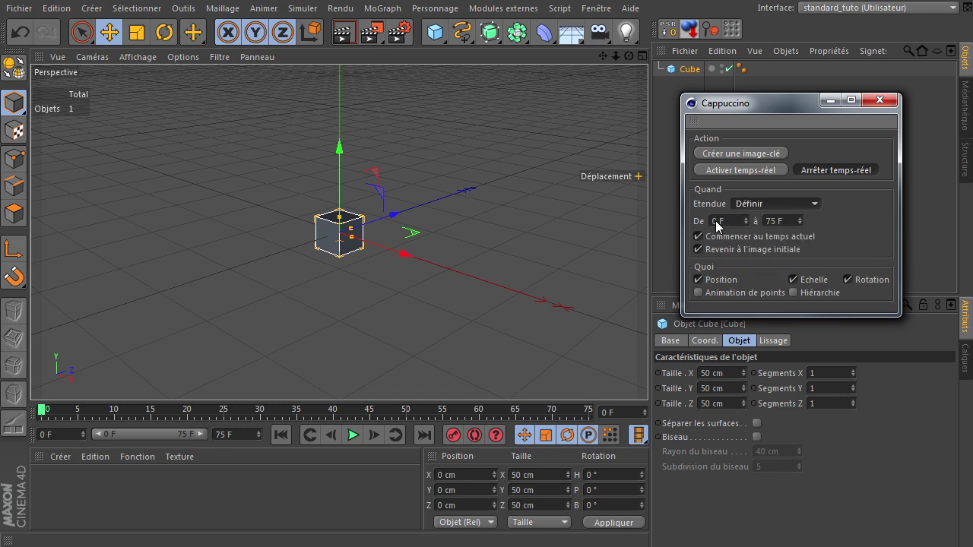
pyautogui.click(779, 221)
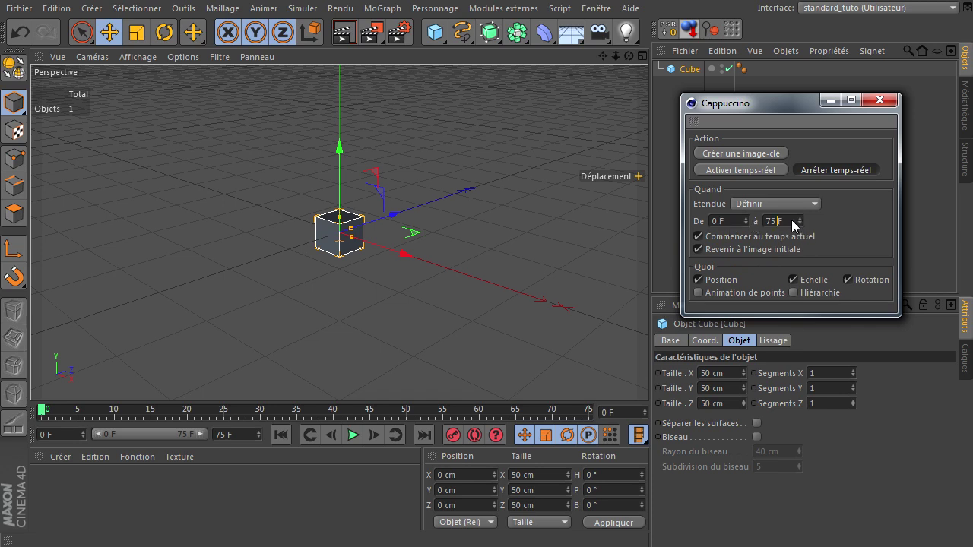
pyautogui.click(800, 205)
pyautogui.click(790, 219)
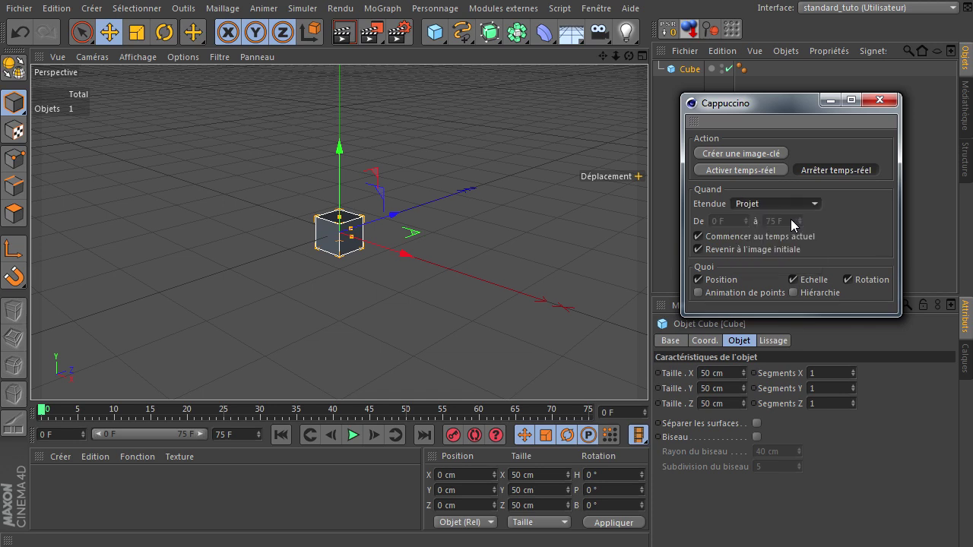
# Step: Set the project's end frame to 250 F and extend the visible timeline range to 250 F
pyautogui.click(235, 432)
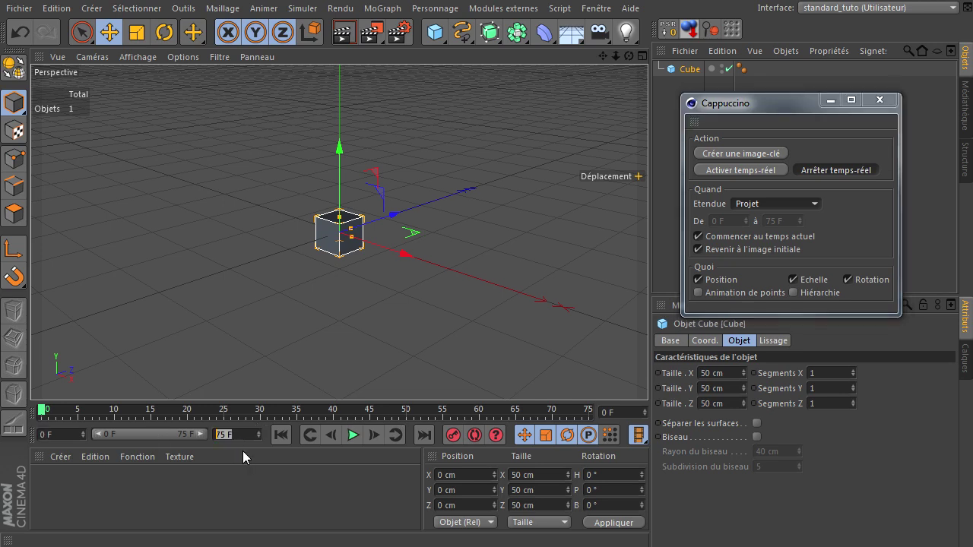
pyautogui.write('250')
pyautogui.press('Return')
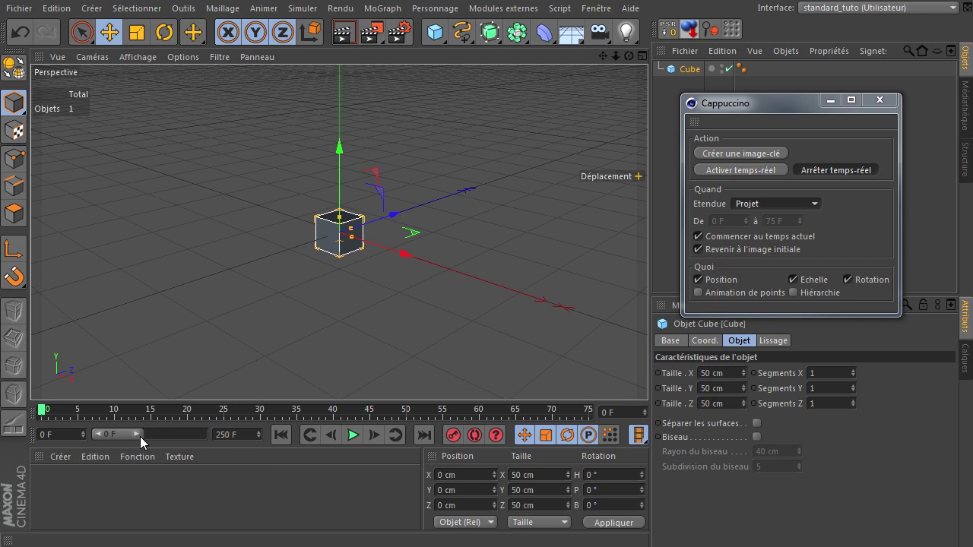
pyautogui.moveTo(138, 434); pyautogui.dragTo(295, 434)
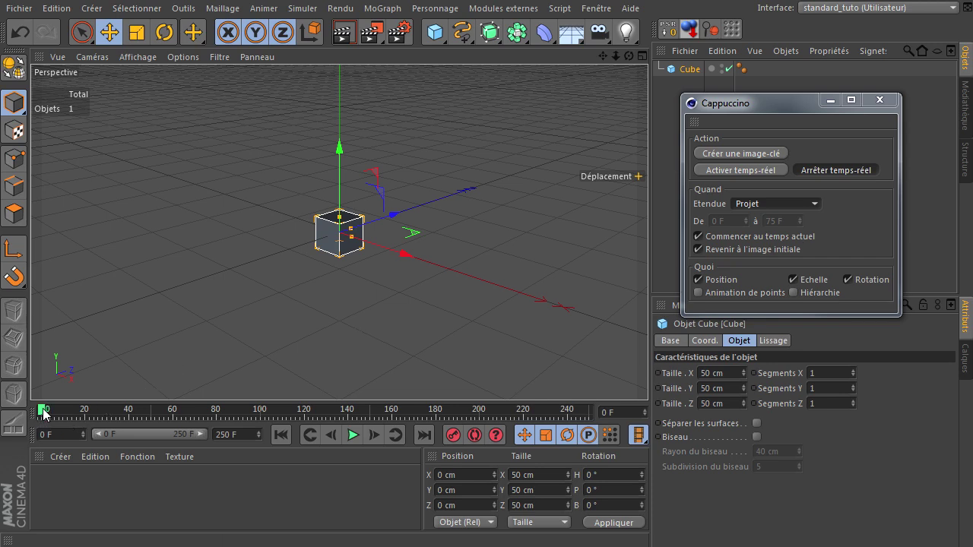
# Step: Scrub through the timeline's frames and return to frame 0
pyautogui.click(84, 412)
pyautogui.click(124, 411)
pyautogui.click(164, 412)
pyautogui.click(219, 411)
pyautogui.click(38, 411)
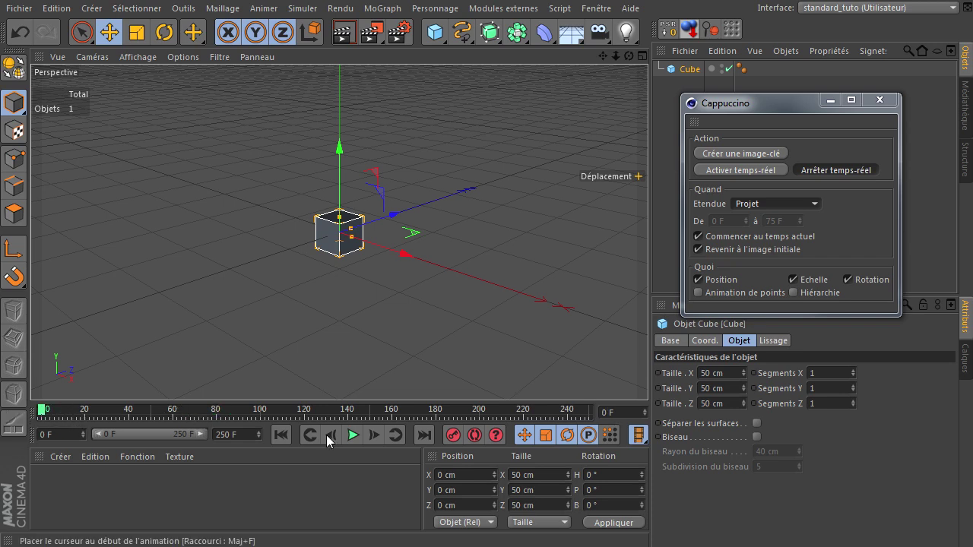
pyautogui.click(215, 412)
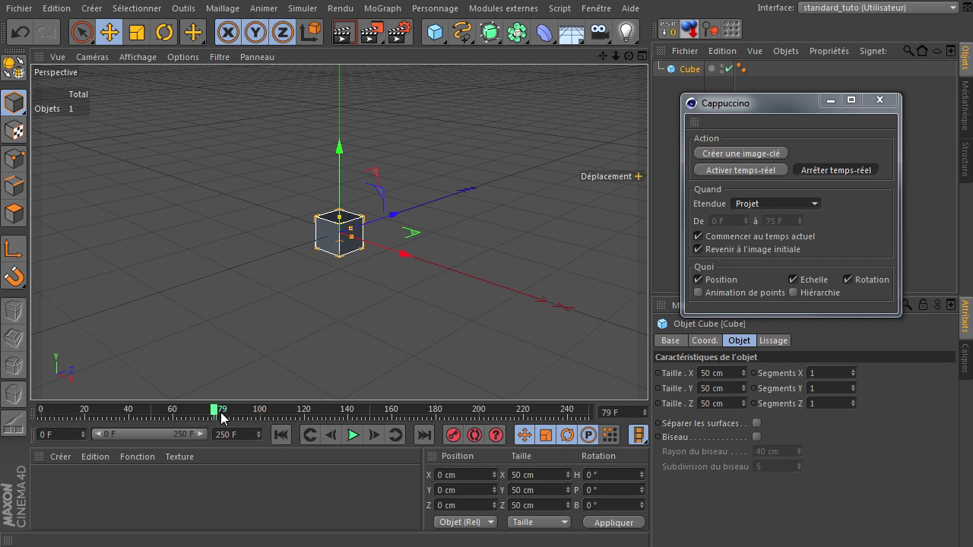
pyautogui.moveTo(57, 410); pyautogui.dragTo(35, 410)
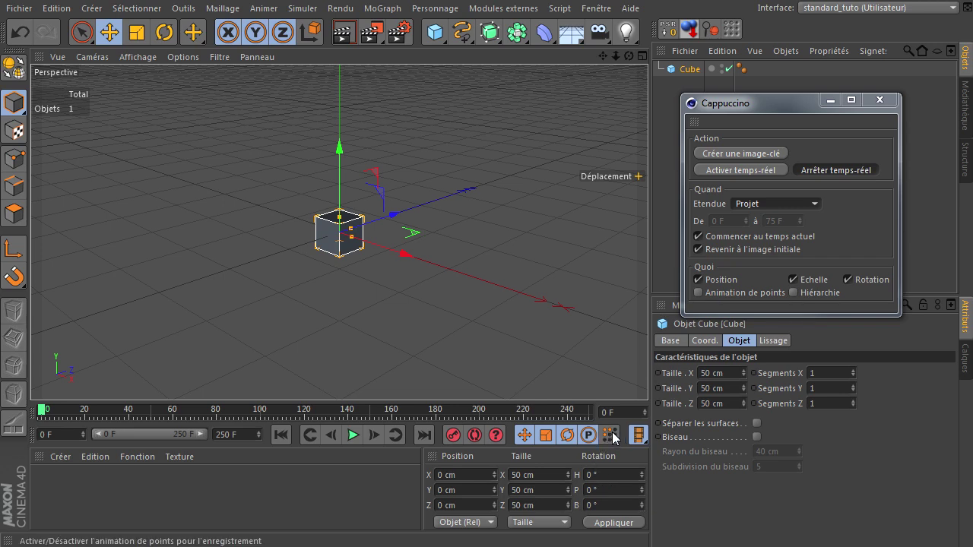
# Step: Toggle Cappuccino's Animation de points recording option and close the Cappuccino window
pyautogui.click(698, 293)
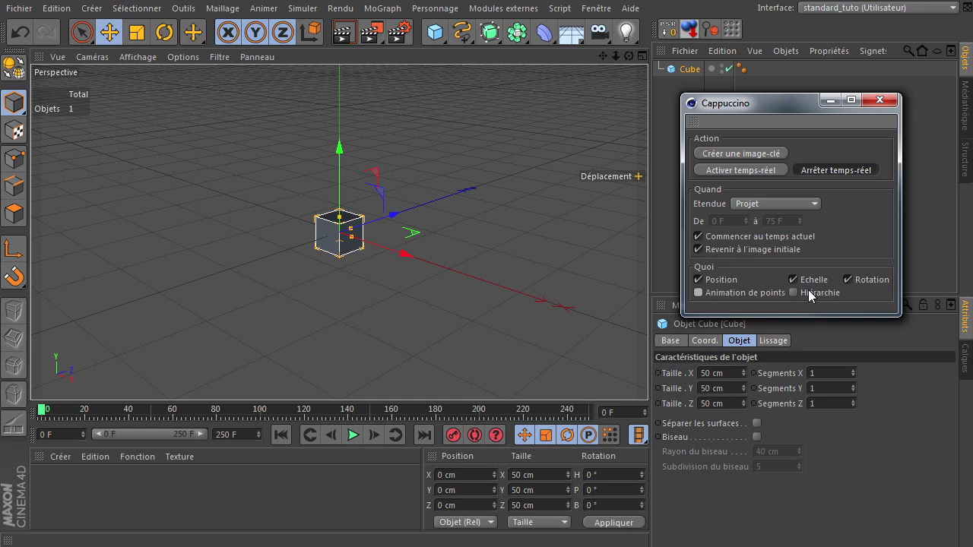
pyautogui.moveTo(786, 103); pyautogui.dragTo(797, 234)
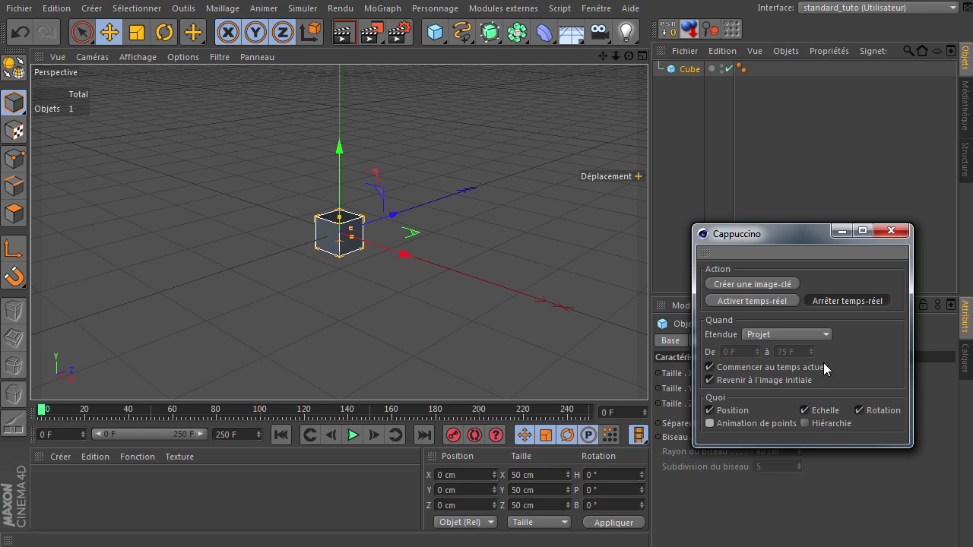
pyautogui.moveTo(801, 237); pyautogui.dragTo(803, 188)
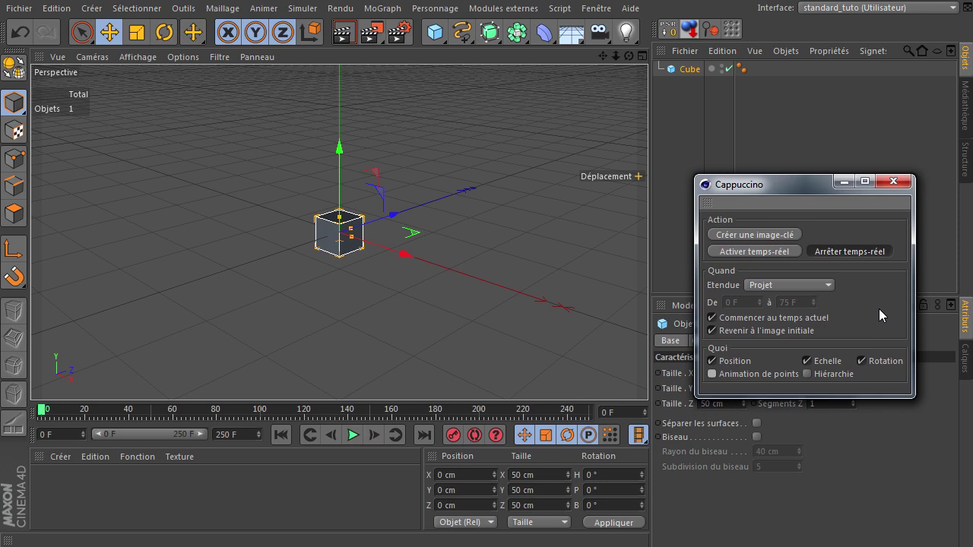
pyautogui.click(893, 180)
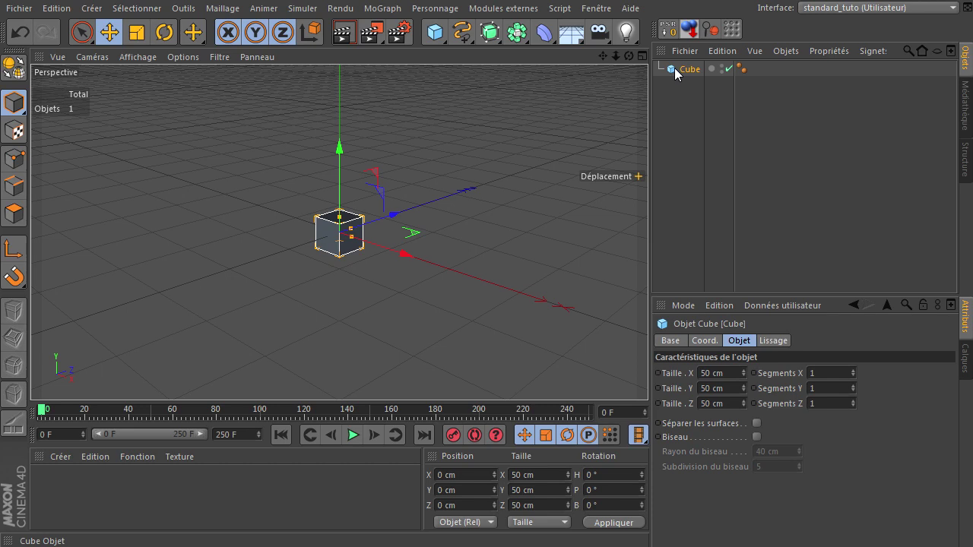
# Step: Add a Sol floor object listed beneath the cube, and raise the cube to about 333 cm on Y
pyautogui.click(571, 31)
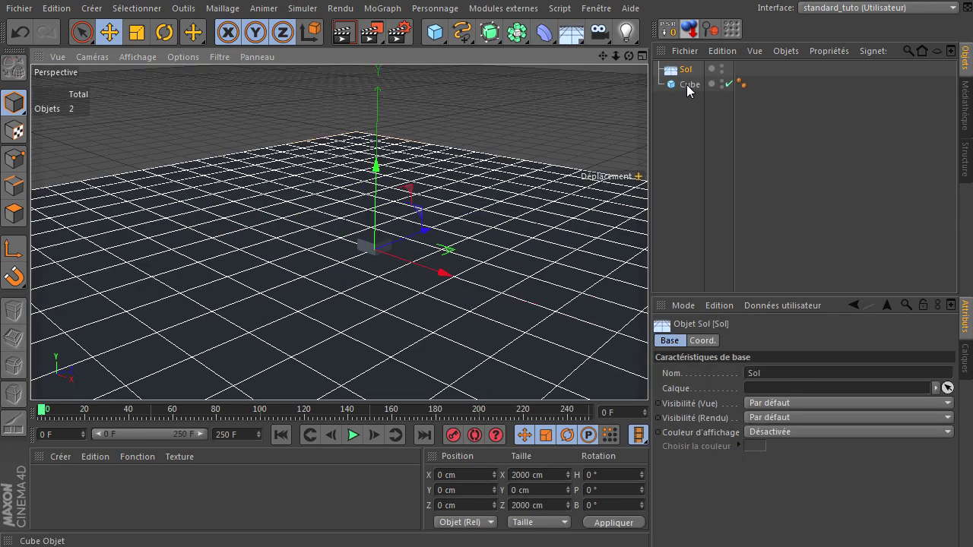
pyautogui.click(689, 84)
pyautogui.moveTo(375, 228); pyautogui.dragTo(380, 164)
pyautogui.scroll(-1, 366, 306)
pyautogui.moveTo(603, 57); pyautogui.dragTo(648, 372)
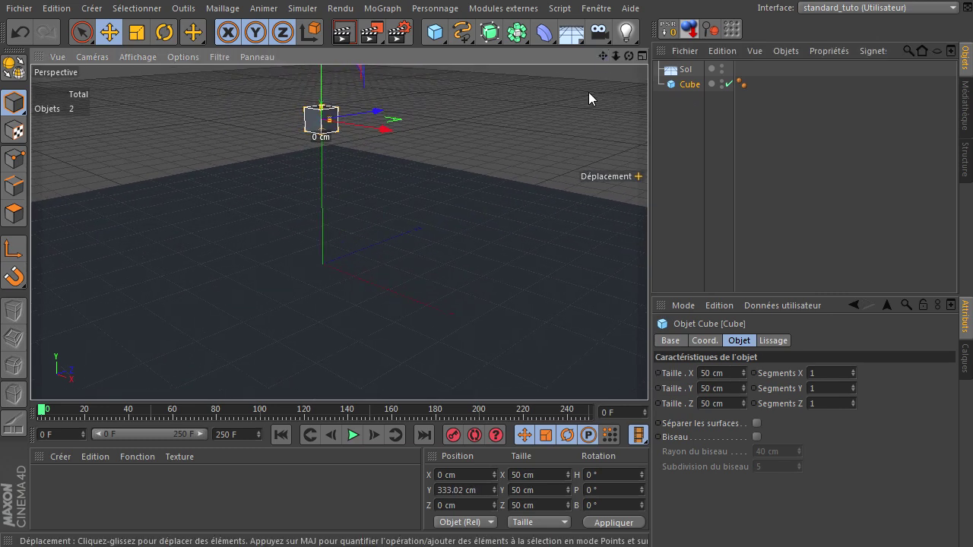
pyautogui.click(684, 70)
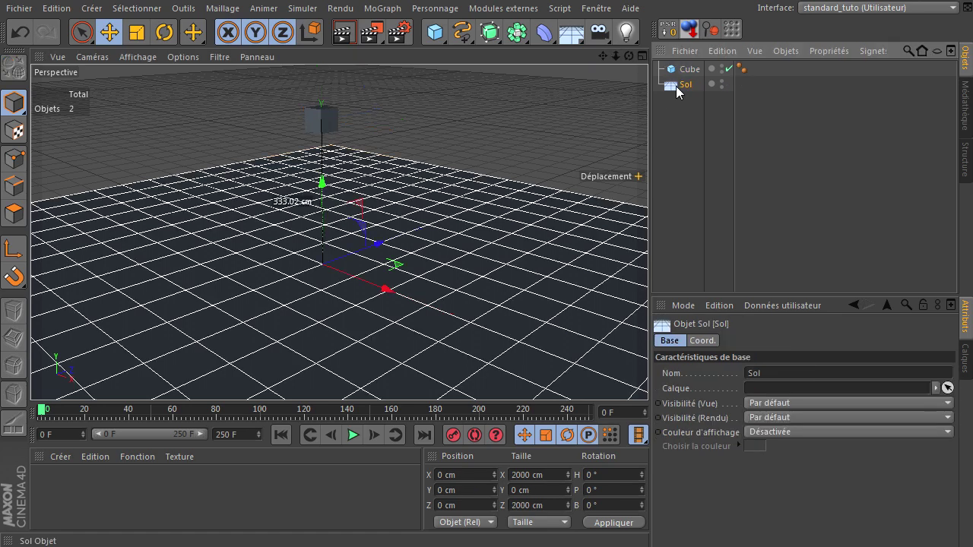
# Step: Add a Corps collision simulation tag to the Sol floor object
pyautogui.rightClick(707, 111)
pyautogui.moveTo(734, 187)
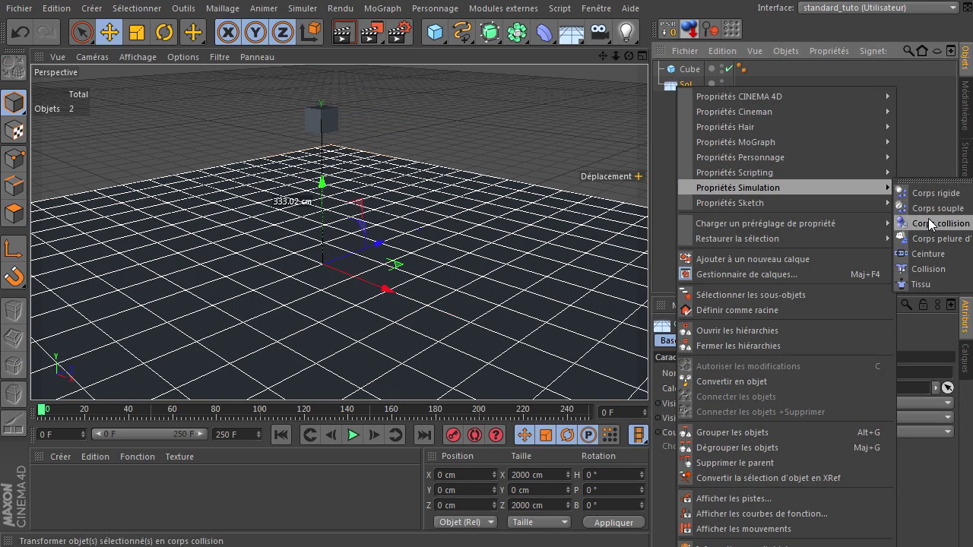
pyautogui.click(927, 223)
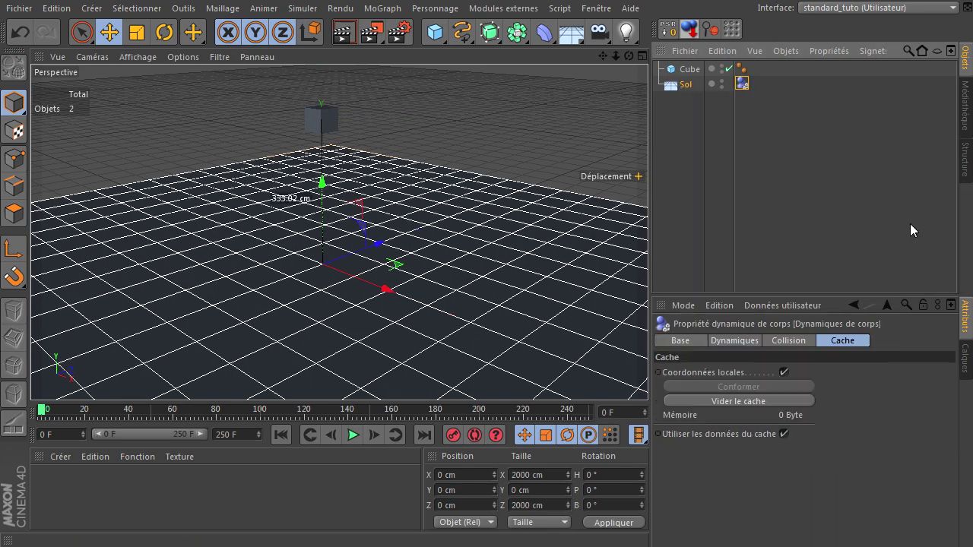
# Step: Add a Corps rigide simulation tag to the cube and deselect everything
pyautogui.click(684, 69)
pyautogui.rightClick(684, 69)
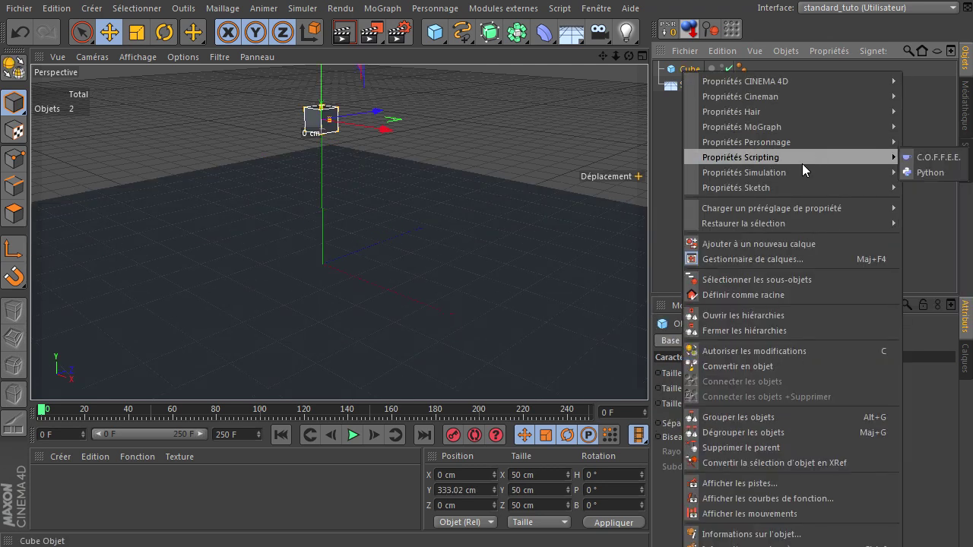
pyautogui.moveTo(800, 171)
pyautogui.click(906, 174)
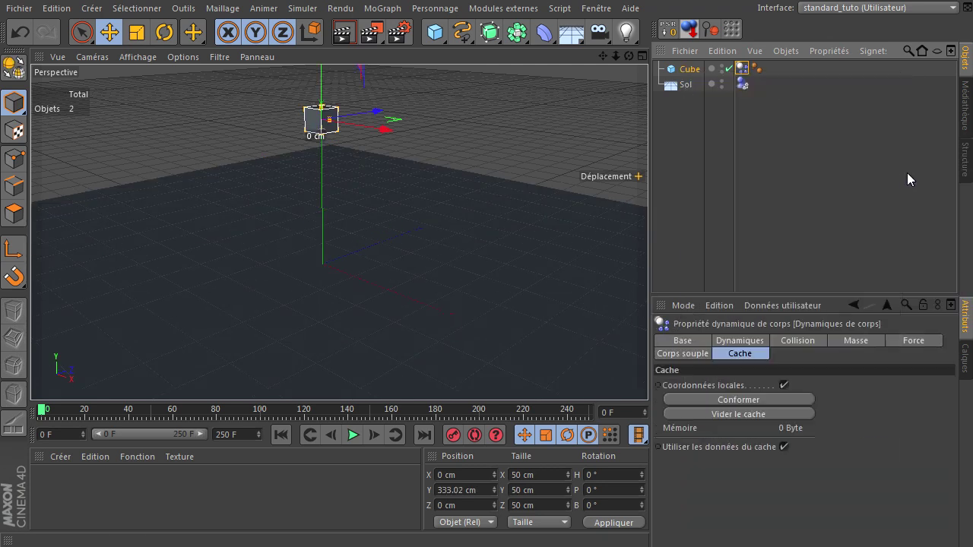
pyautogui.click(691, 134)
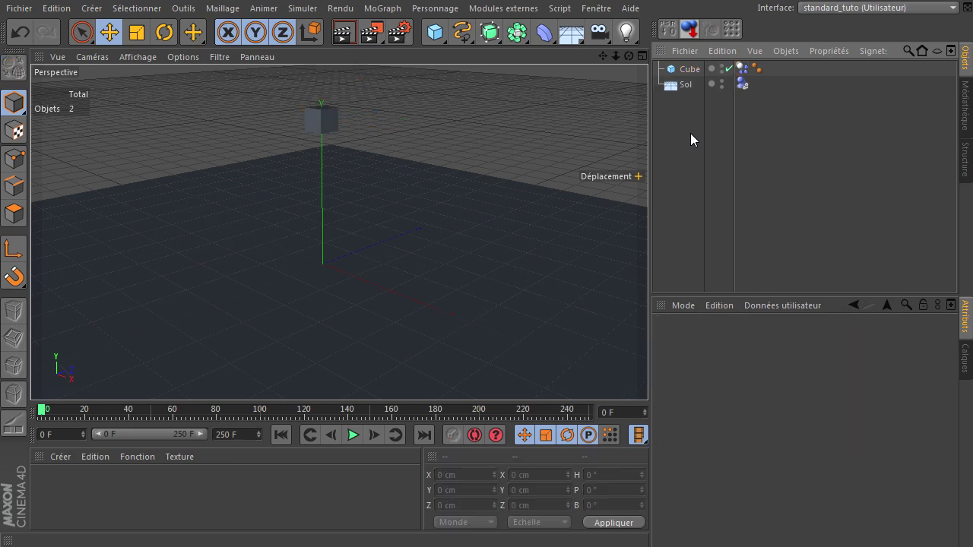
# Step: Check the Ligne temporelle window for animation keys and close it
pyautogui.click(597, 9)
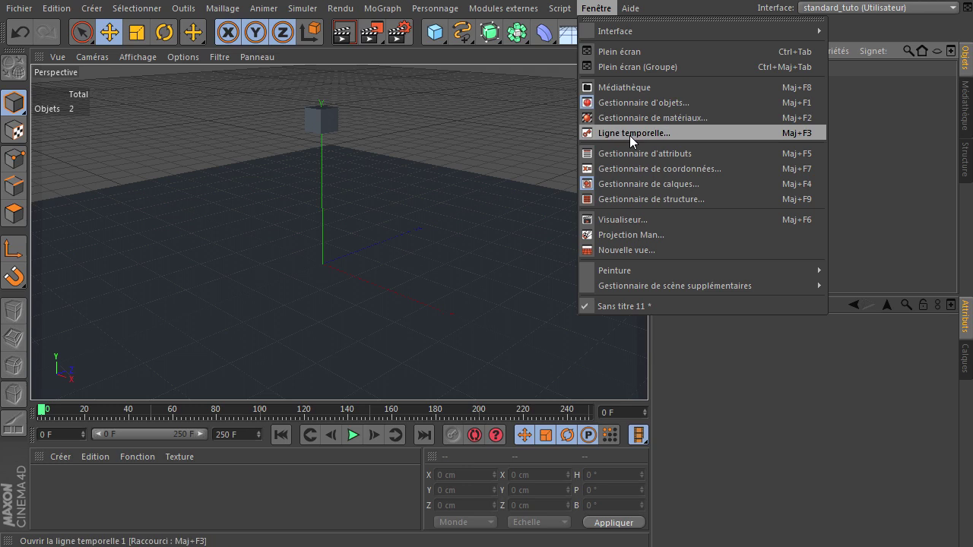
pyautogui.click(629, 134)
pyautogui.moveTo(839, 80); pyautogui.dragTo(283, 73)
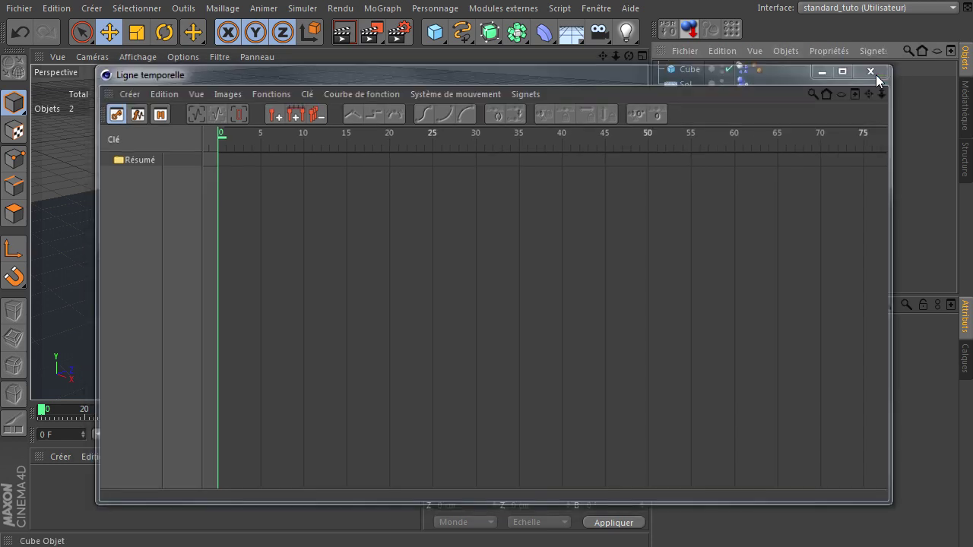
pyautogui.click(875, 72)
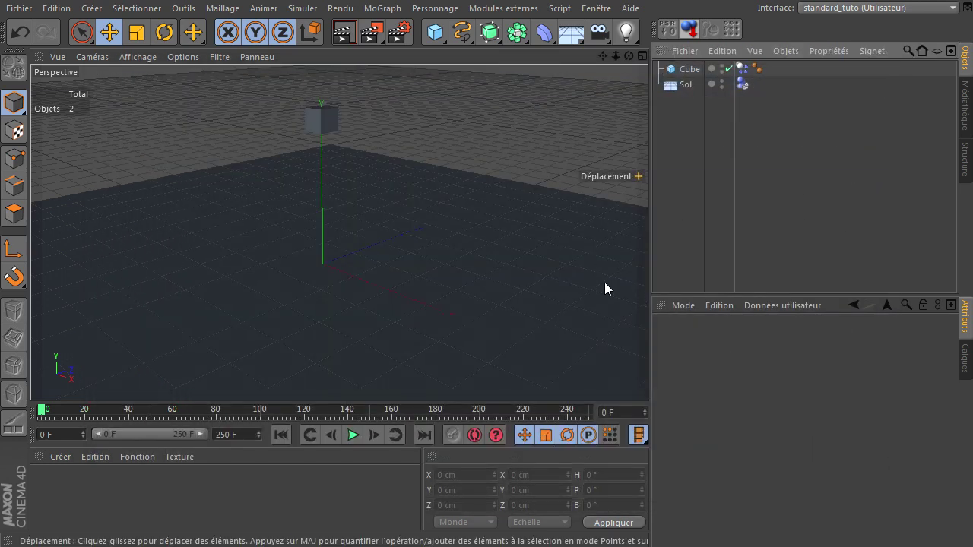
# Step: Review the Dynamiques settings of the cube's rigid body tag and play the simulation before stopping it
pyautogui.click(742, 69)
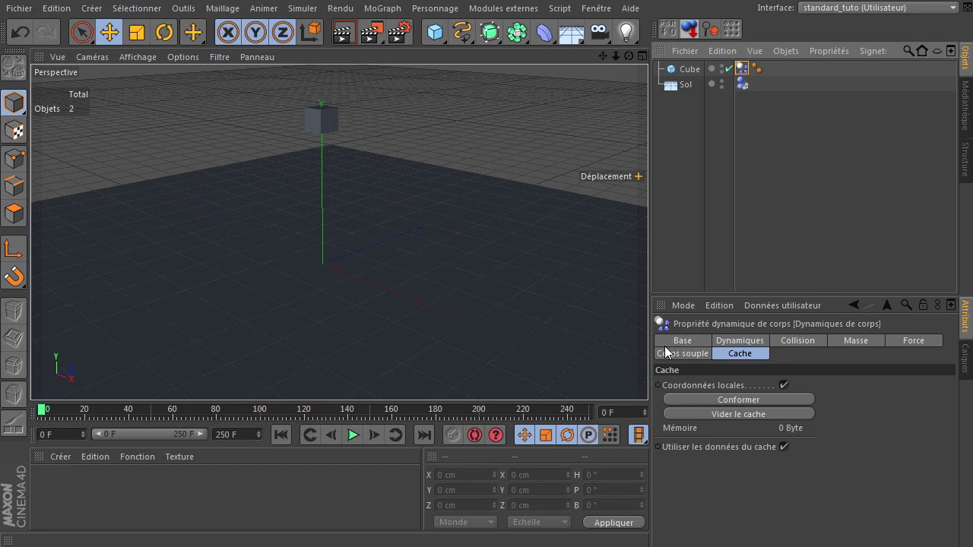
pyautogui.click(671, 341)
pyautogui.click(738, 341)
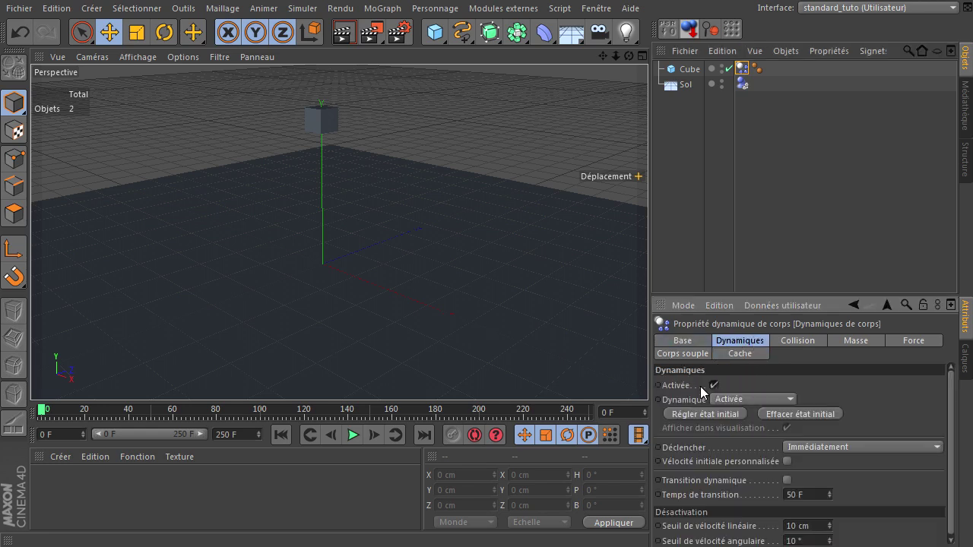
pyautogui.click(683, 222)
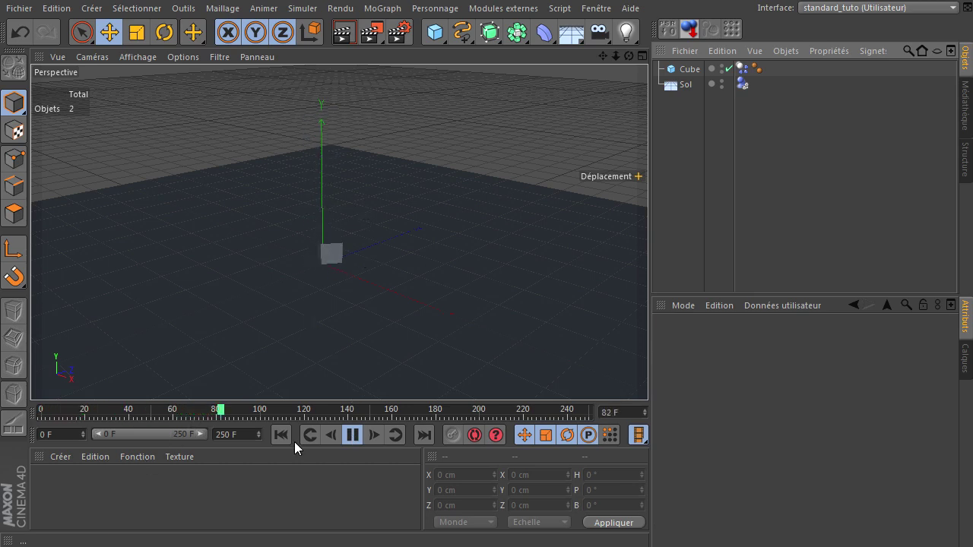
pyautogui.click(351, 435)
# Step: Create a material, apply it to the cube, and give it an orange colour of RGB 255, 153, 0 with Spécularité disabled
pyautogui.doubleClick(179, 503)
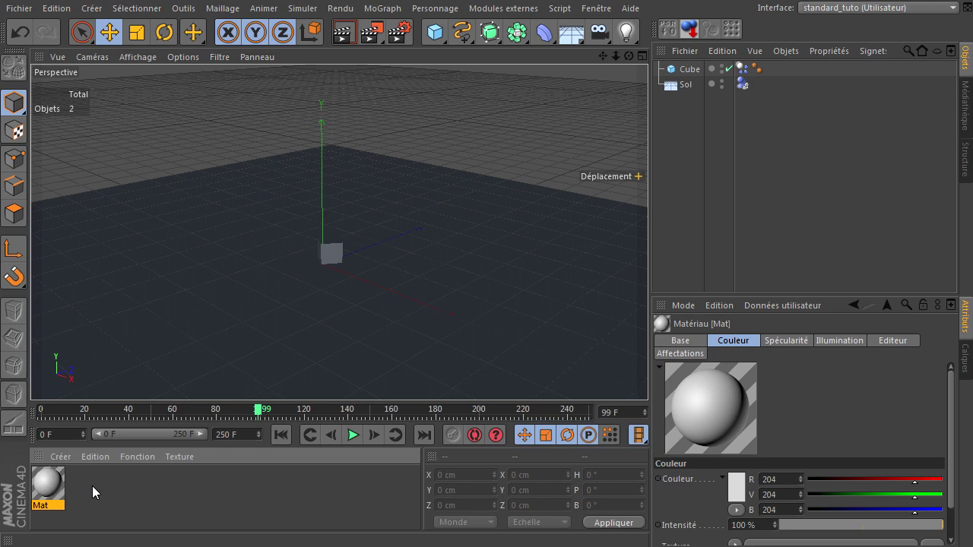
pyautogui.moveTo(62, 476); pyautogui.dragTo(688, 76)
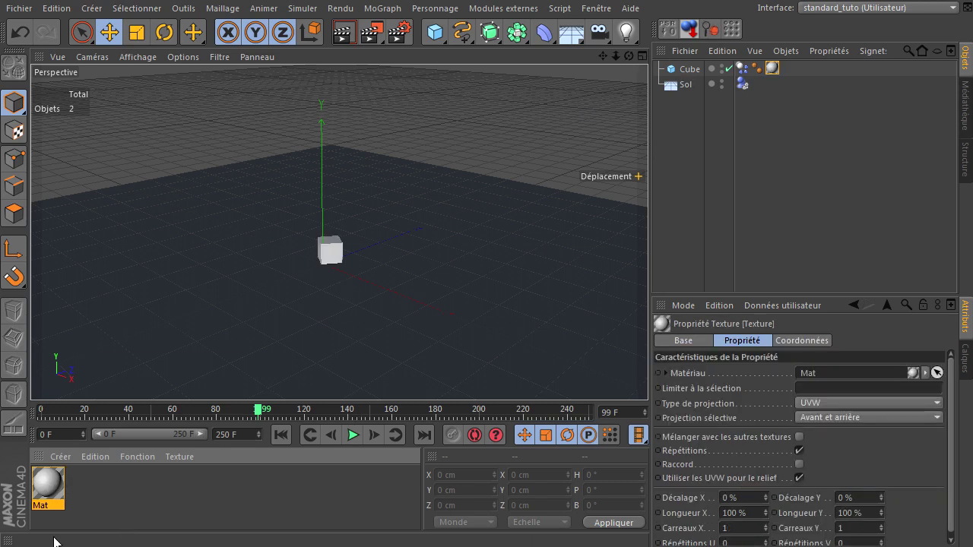
pyautogui.click(37, 486)
pyautogui.doubleClick(37, 486)
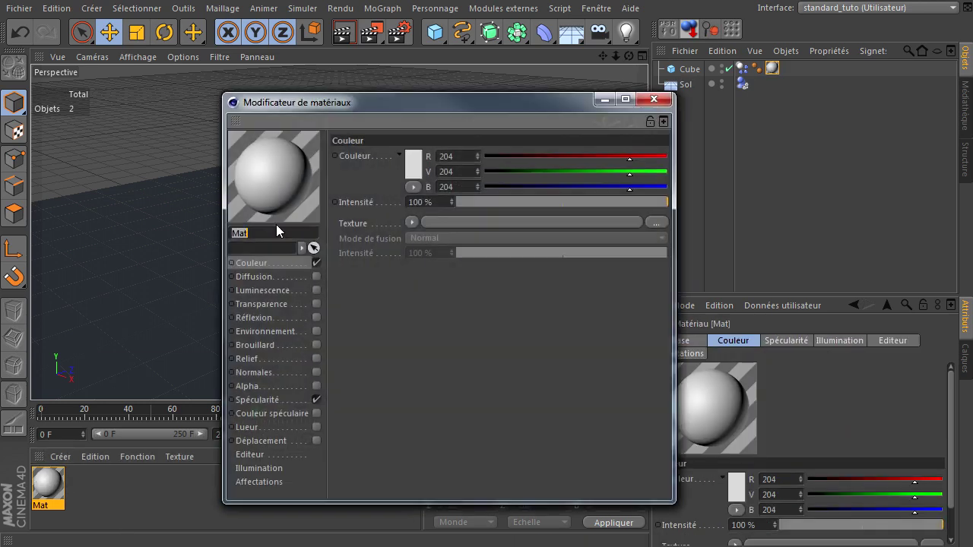
pyautogui.click(412, 163)
pyautogui.moveTo(397, 174); pyautogui.dragTo(383, 103)
pyautogui.click(380, 236)
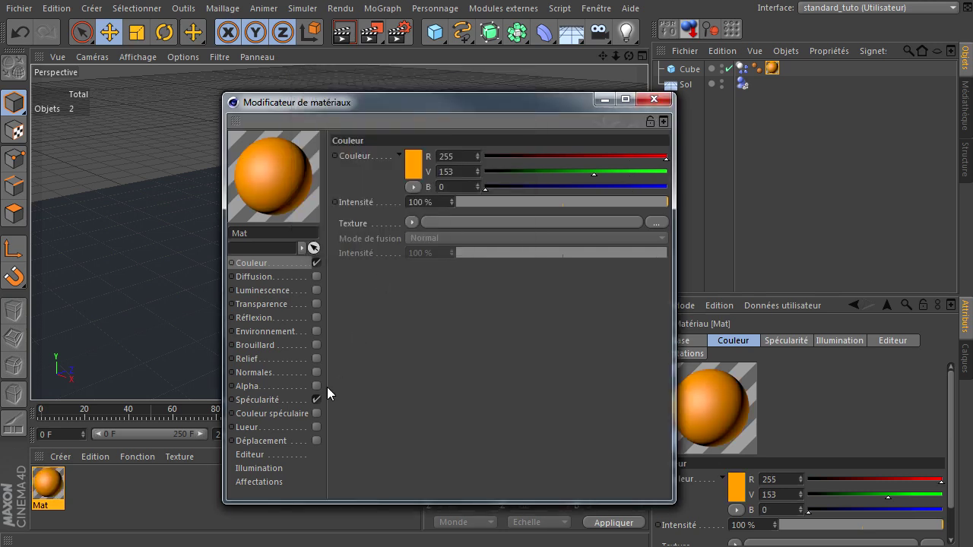
pyautogui.click(654, 99)
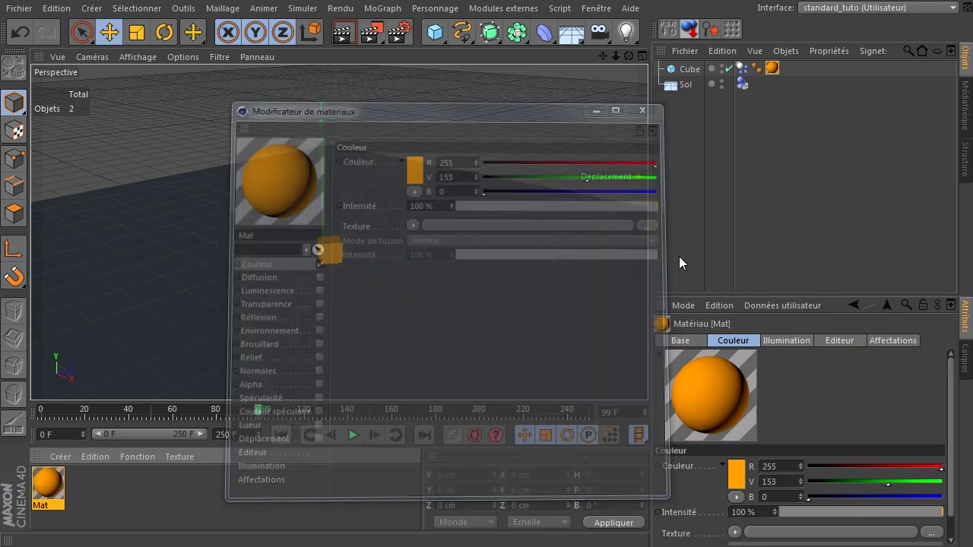
# Step: Replay the cube's fall from frame 0, stop playback, and display the cube's dynamics tag settings
pyautogui.click(281, 435)
pyautogui.click(351, 434)
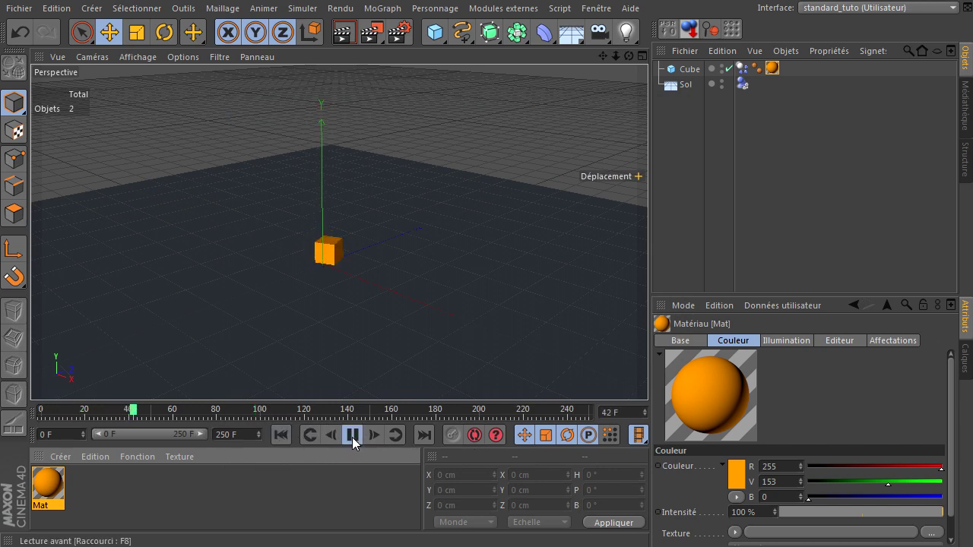
pyautogui.click(352, 434)
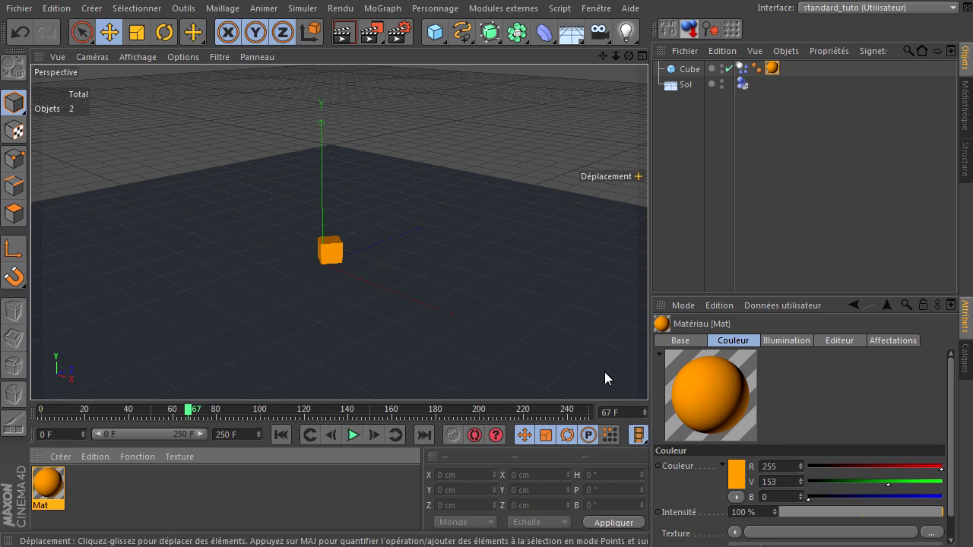
pyautogui.click(742, 70)
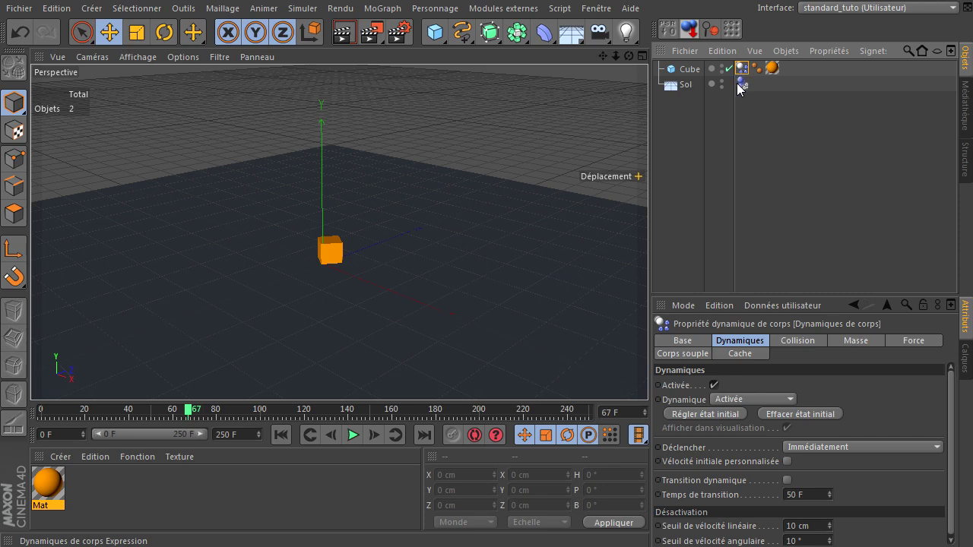
# Step: Examine the cube's fall and bounce frame by frame from frame 0 to frame 53
pyautogui.click(280, 434)
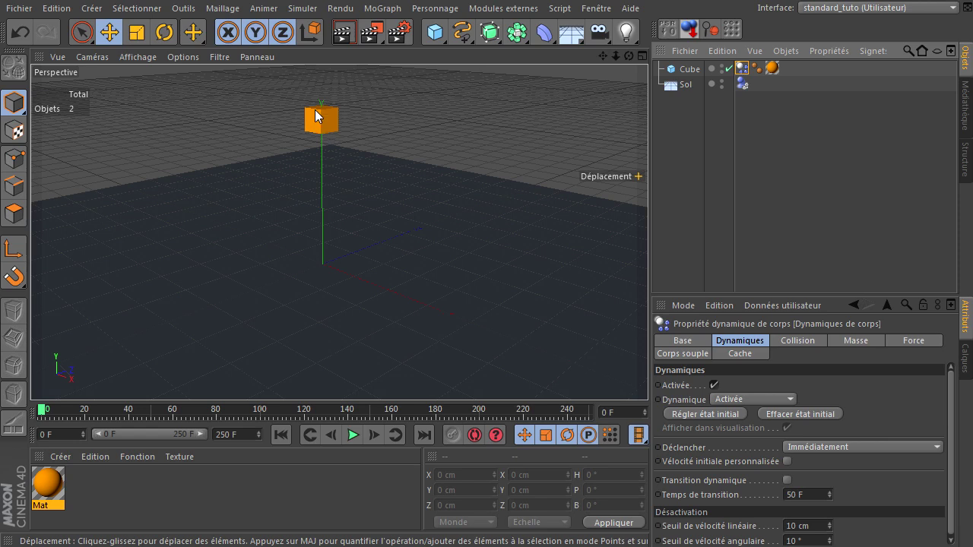
pyautogui.click(374, 435)
pyautogui.click(374, 436)
pyautogui.click(374, 436)
pyautogui.click(374, 436)
pyautogui.click(374, 436)
pyautogui.click(374, 436)
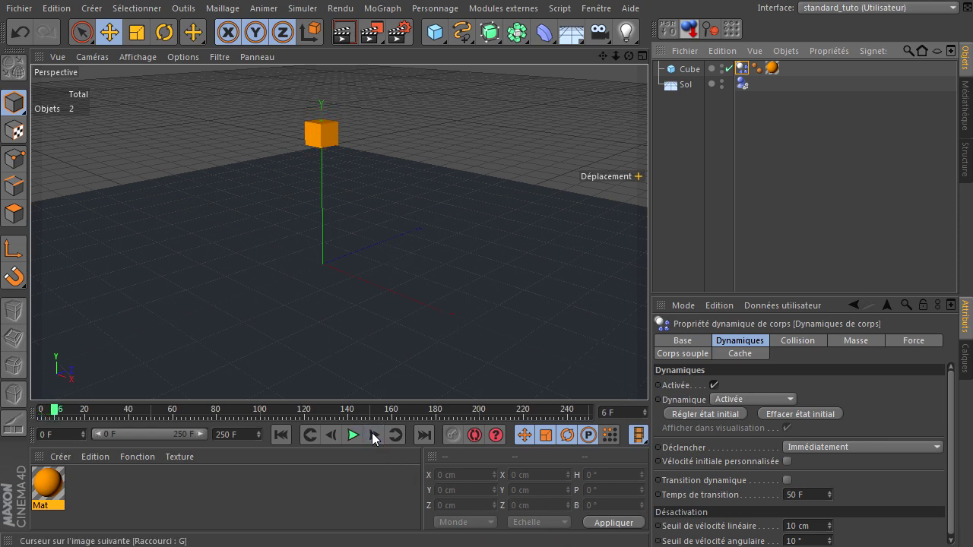
pyautogui.click(374, 436)
pyautogui.click(374, 436)
pyautogui.click(374, 437)
pyautogui.click(374, 436)
pyautogui.click(374, 436)
pyautogui.click(374, 436)
pyautogui.click(374, 436)
pyautogui.click(374, 436)
pyautogui.click(374, 437)
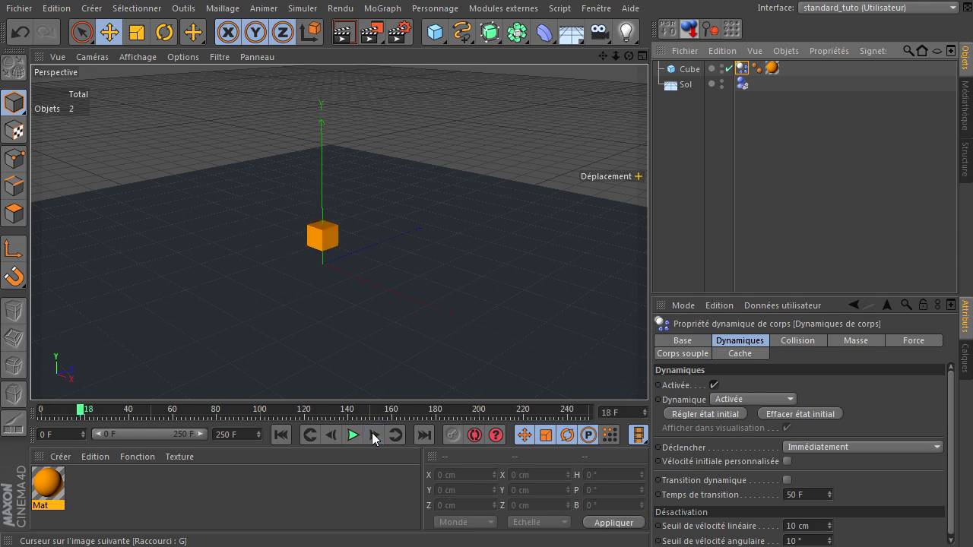
pyautogui.click(374, 436)
pyautogui.click(374, 436)
pyautogui.click(330, 435)
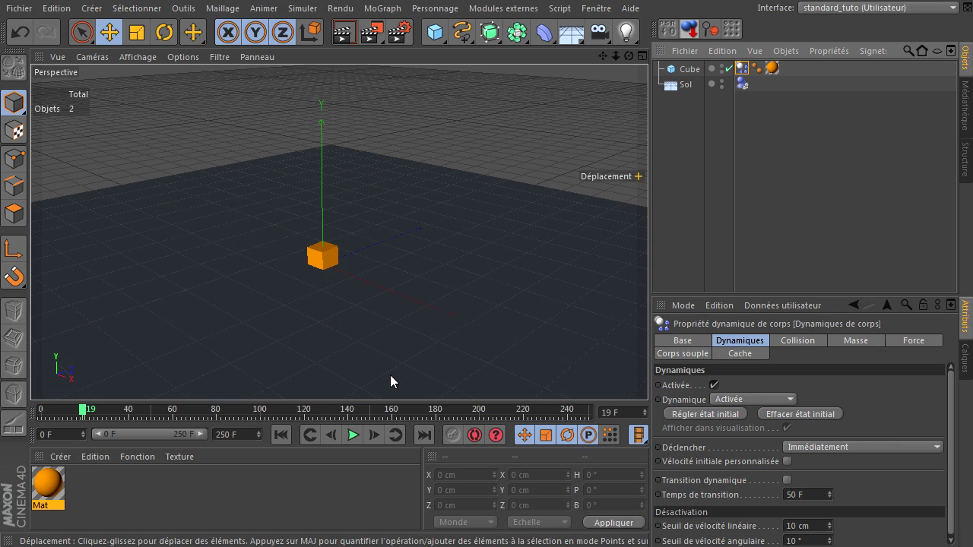
pyautogui.click(373, 435)
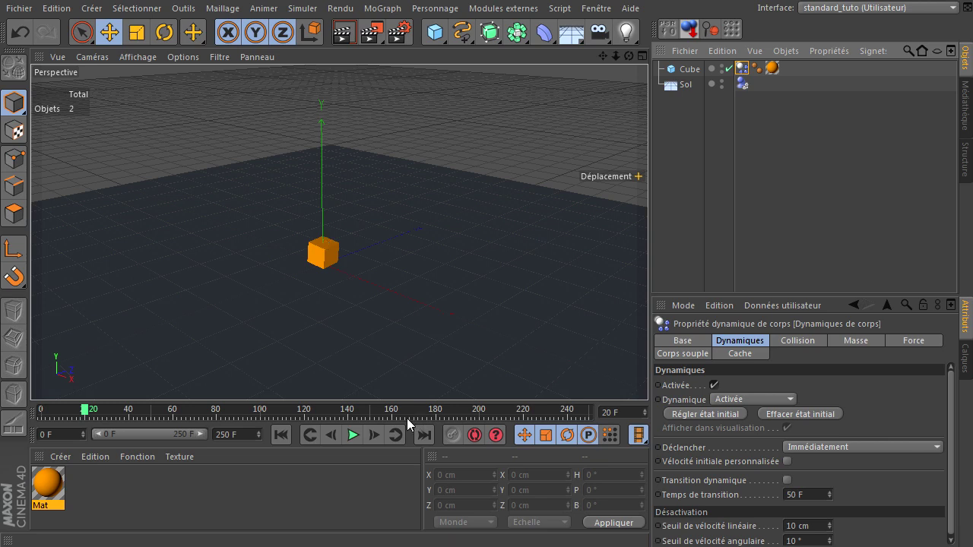
pyautogui.click(372, 435)
pyautogui.click(373, 435)
pyautogui.click(373, 435)
pyautogui.click(372, 435)
pyautogui.click(373, 434)
pyautogui.click(372, 435)
pyautogui.click(373, 435)
pyautogui.click(373, 435)
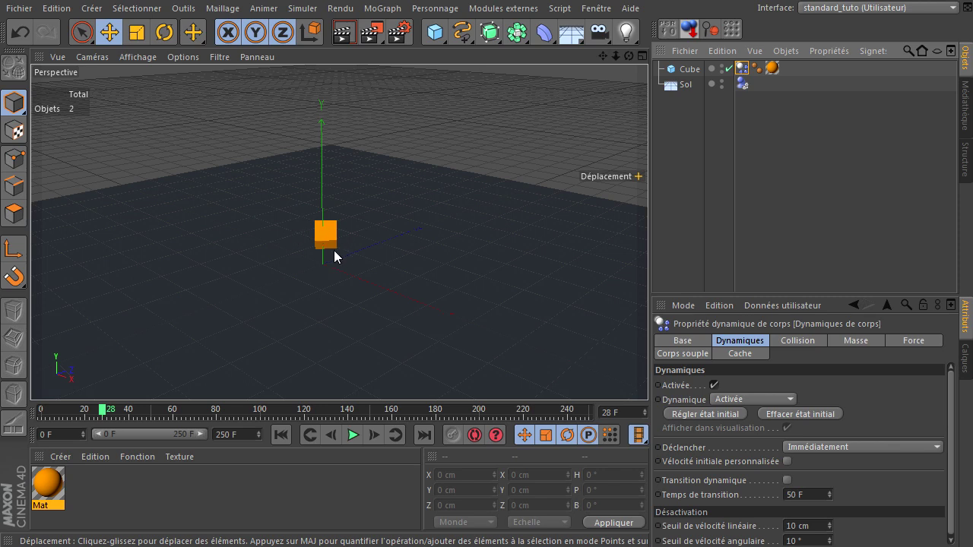
pyautogui.click(373, 434)
pyautogui.click(373, 435)
pyautogui.click(373, 435)
pyautogui.click(373, 435)
pyautogui.click(373, 435)
pyautogui.click(373, 434)
pyautogui.click(373, 435)
pyautogui.click(373, 434)
pyautogui.click(374, 435)
pyautogui.click(373, 435)
pyautogui.click(373, 434)
pyautogui.click(373, 434)
pyautogui.click(373, 435)
pyautogui.click(373, 435)
pyautogui.click(373, 435)
pyautogui.click(373, 435)
pyautogui.click(374, 435)
pyautogui.click(373, 435)
pyautogui.click(373, 435)
pyautogui.click(373, 434)
pyautogui.click(373, 435)
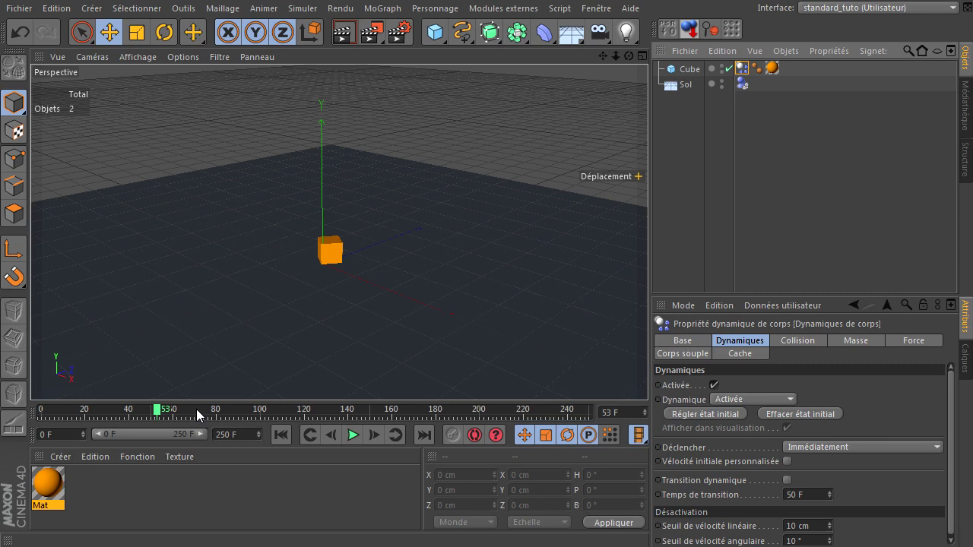
# Step: Play the cube's simulation again from the start, stop it, and return to frame 0
pyautogui.click(279, 434)
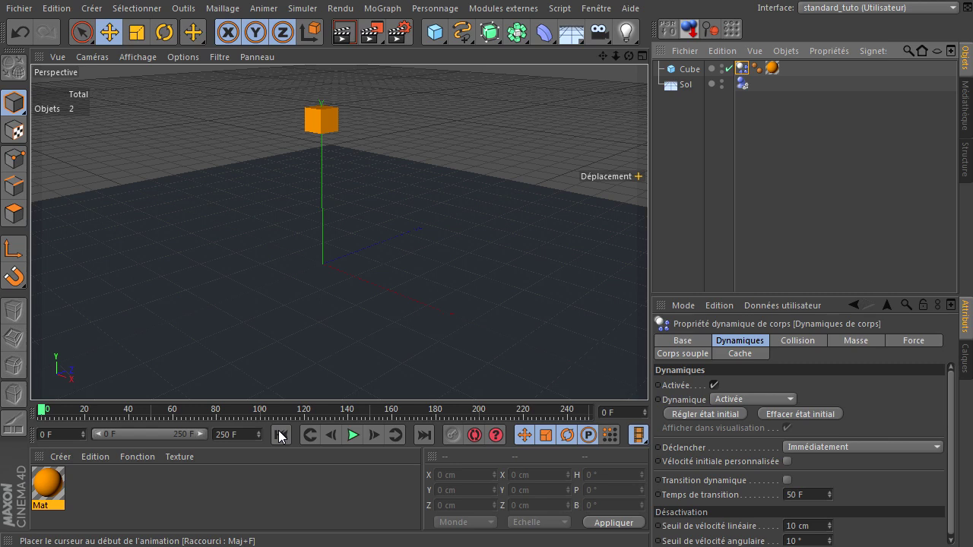
pyautogui.click(352, 435)
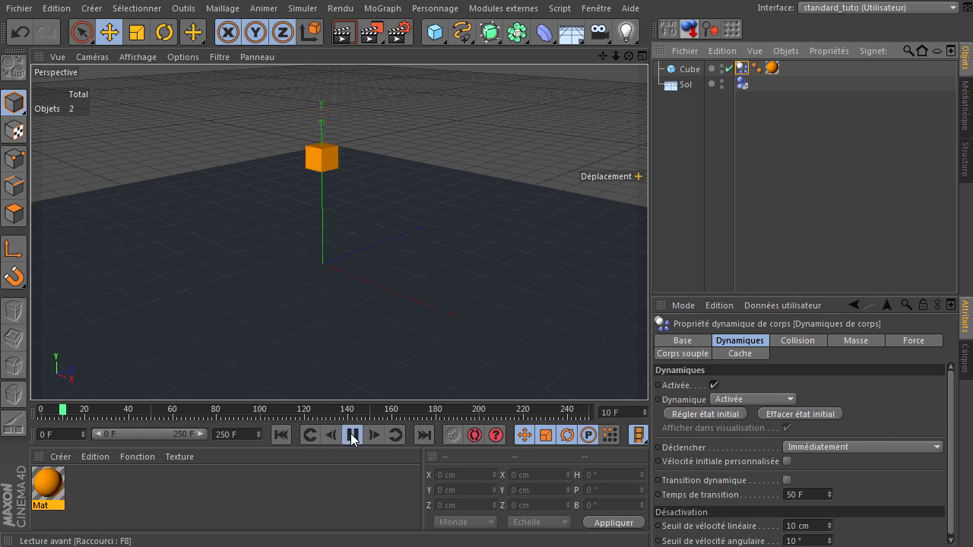
pyautogui.click(351, 434)
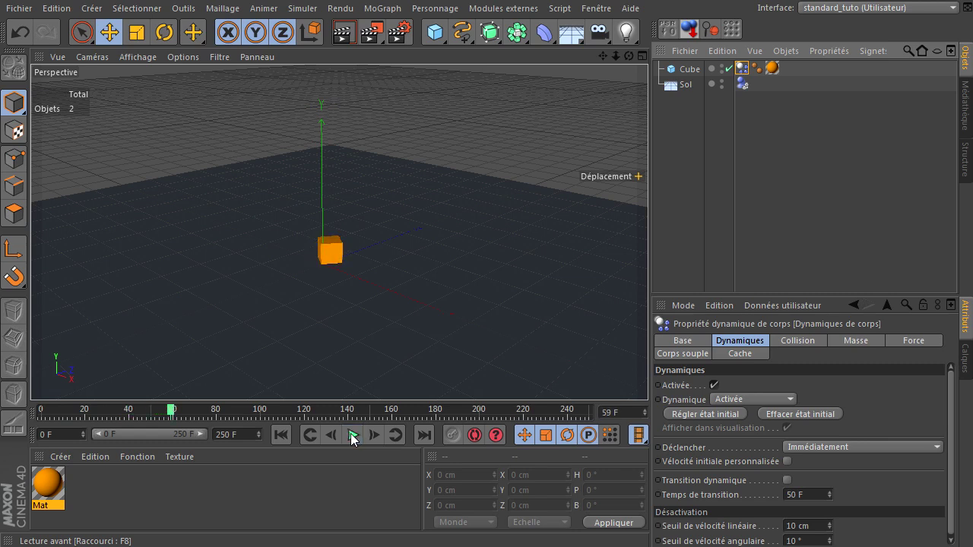
pyautogui.click(283, 435)
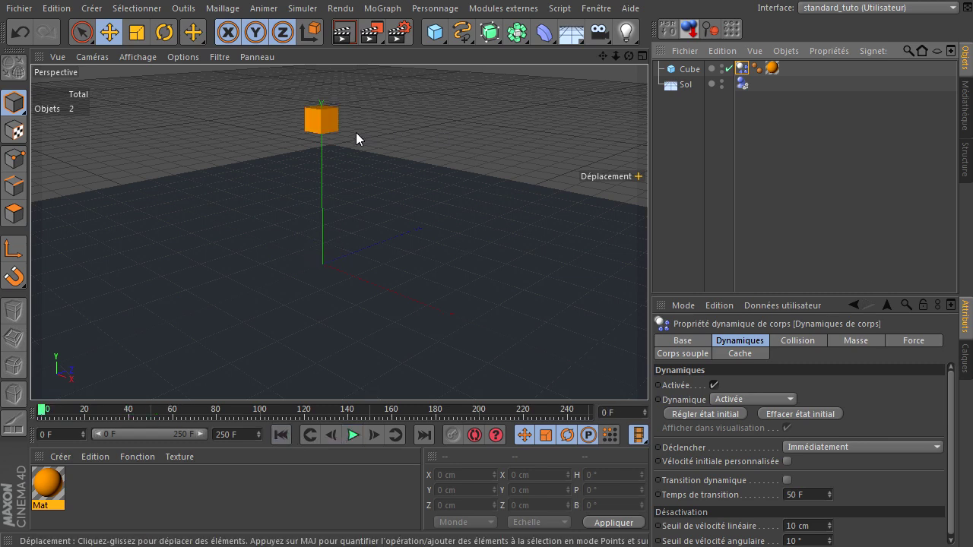
# Step: Select the cube, open Cappuccino beside the viewport, and activate real-time recording over the Projet range
pyautogui.click(678, 70)
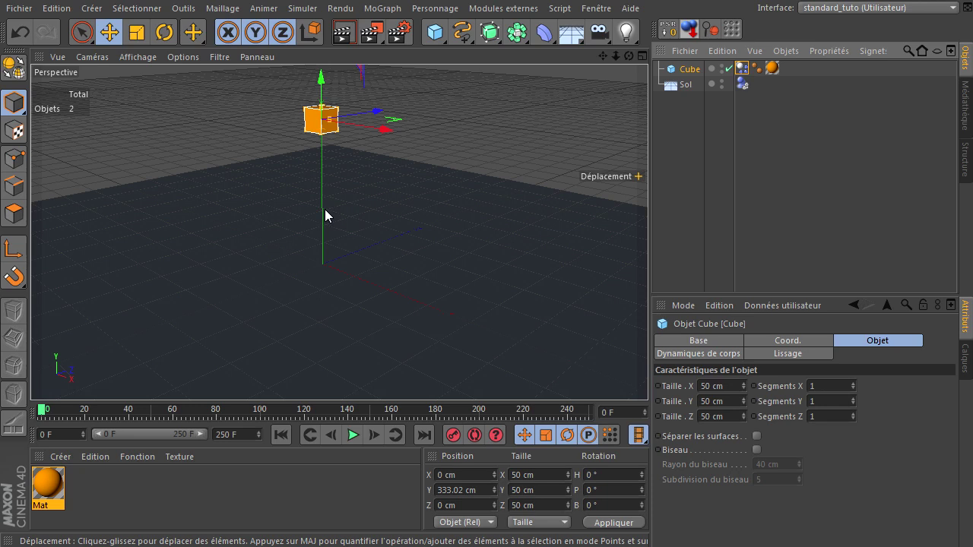
pyautogui.click(437, 9)
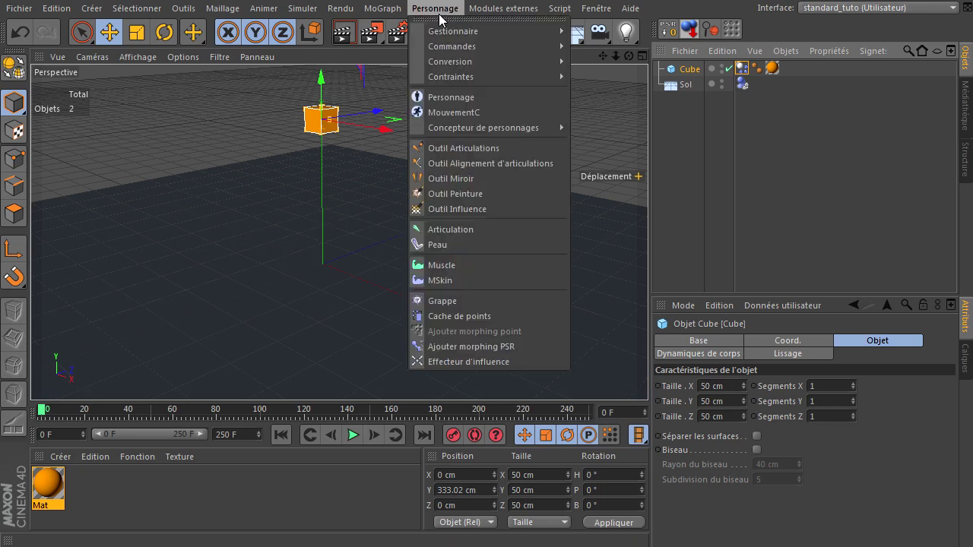
pyautogui.moveTo(465, 36)
pyautogui.click(602, 82)
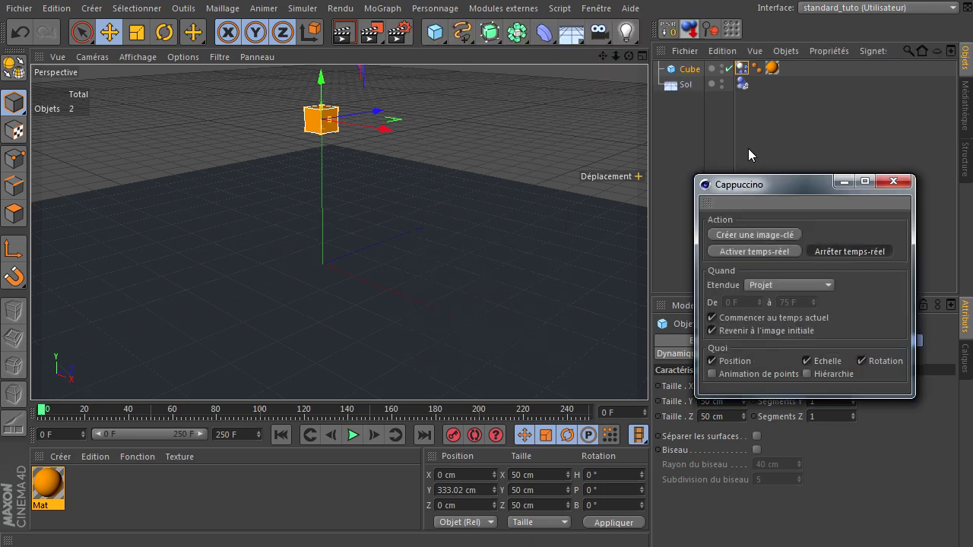
pyautogui.moveTo(747, 185); pyautogui.dragTo(706, 147)
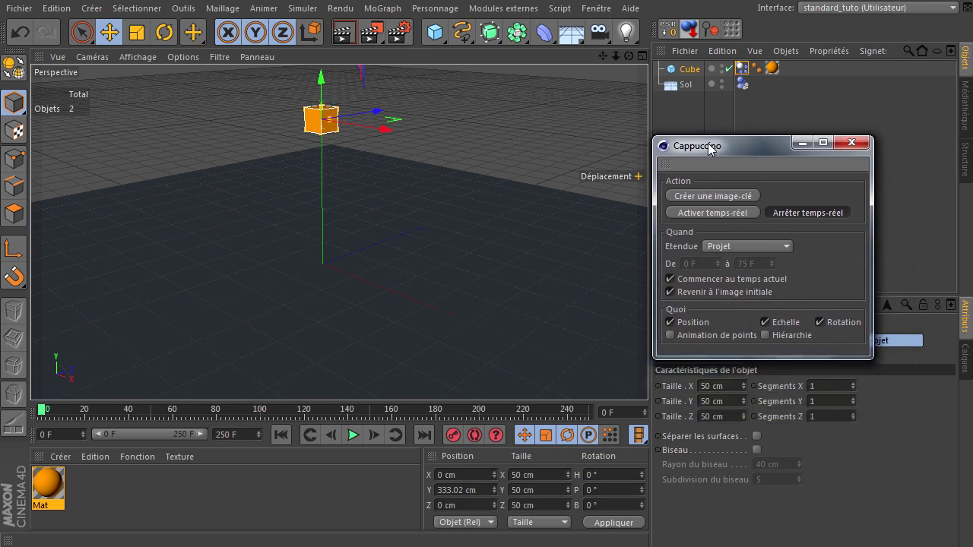
pyautogui.click(727, 212)
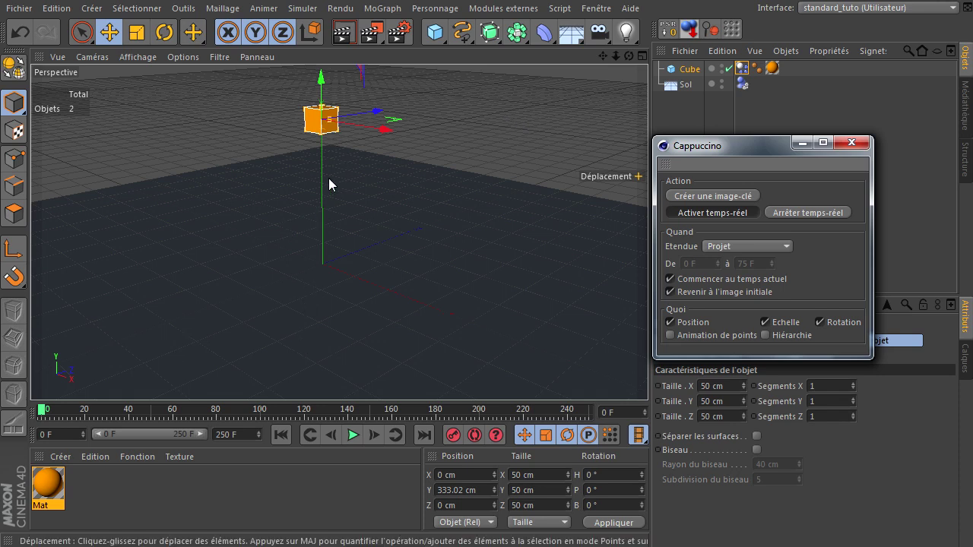
# Step: Record the cube's fall in real time with Cappuccino, close the recorder, and reselect the cube
pyautogui.click(503, 115)
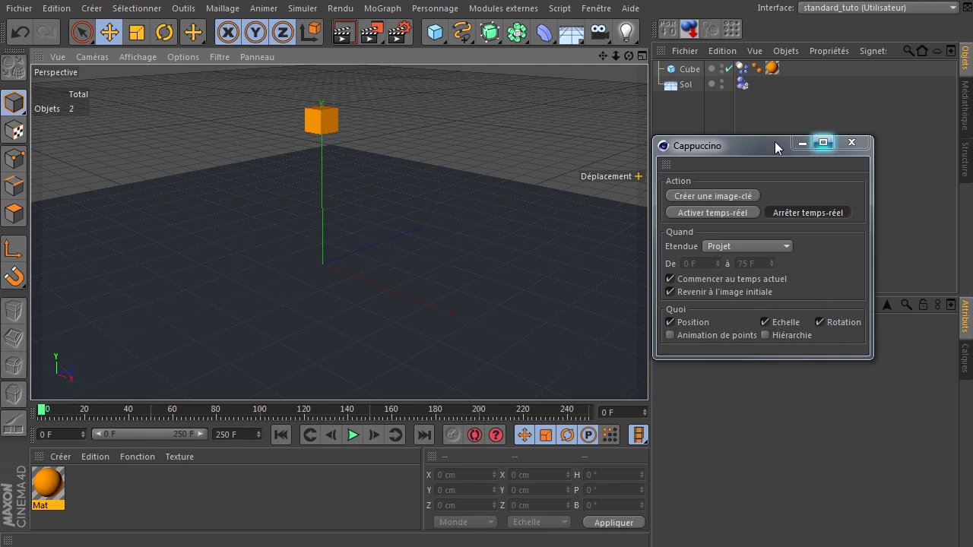
pyautogui.click(853, 144)
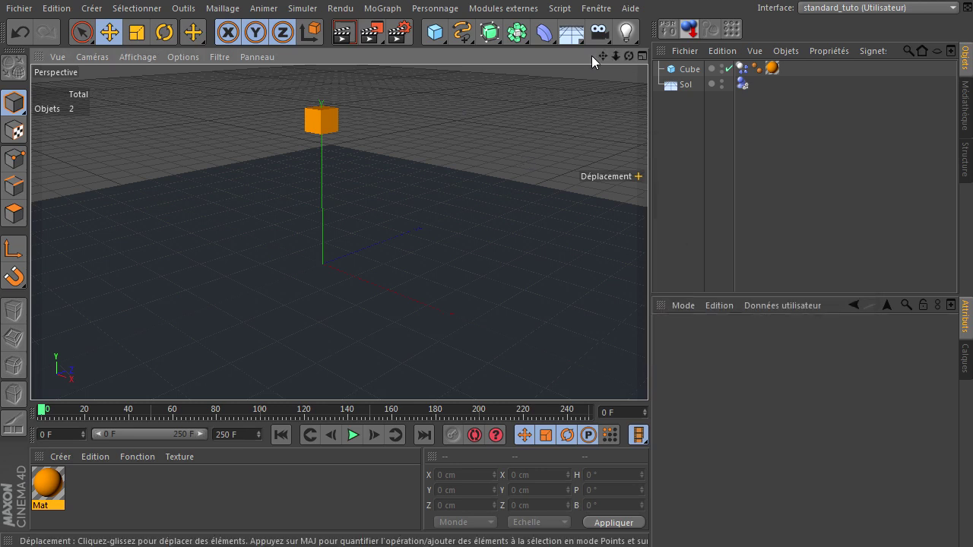
pyautogui.click(675, 68)
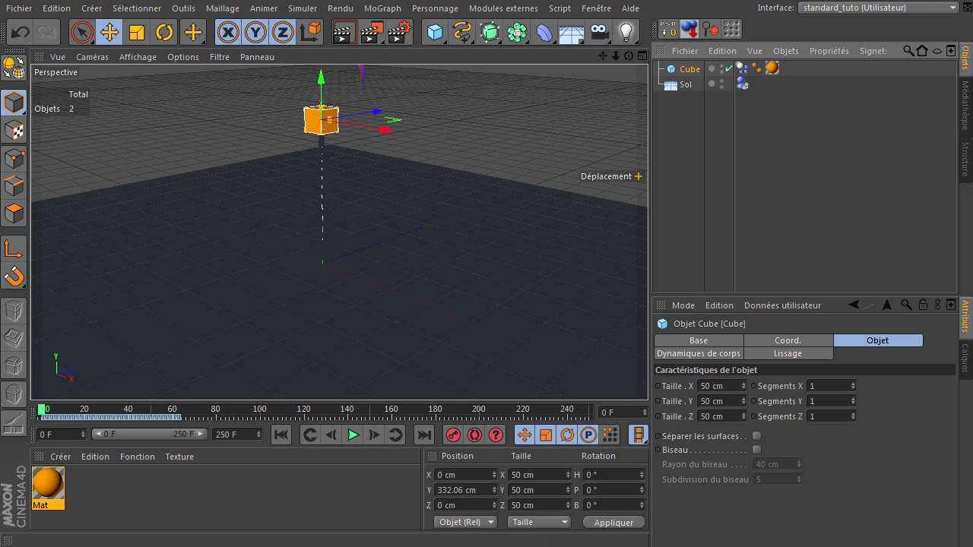
# Step: Open the Ligne temporelle window with the cube's recorded keys
pyautogui.click(597, 9)
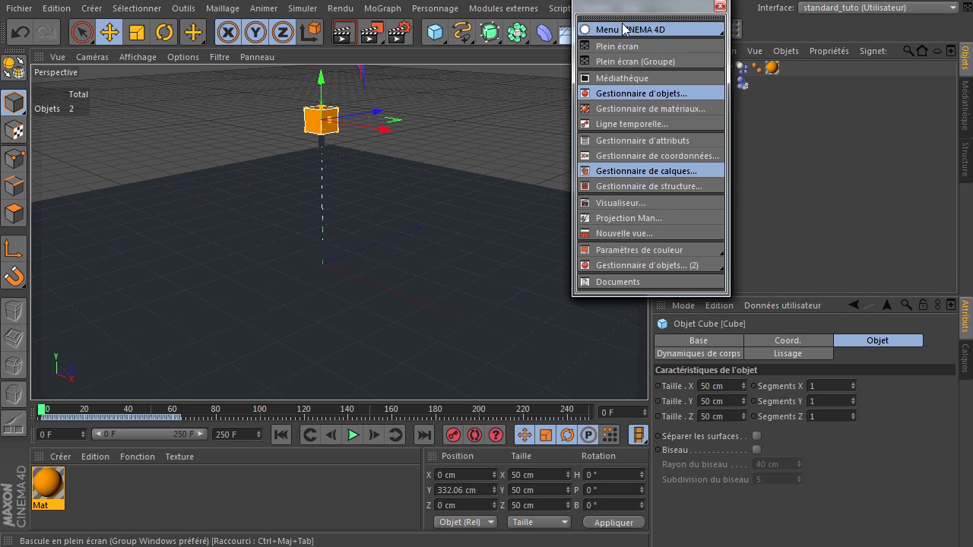
pyautogui.click(594, 9)
pyautogui.click(594, 9)
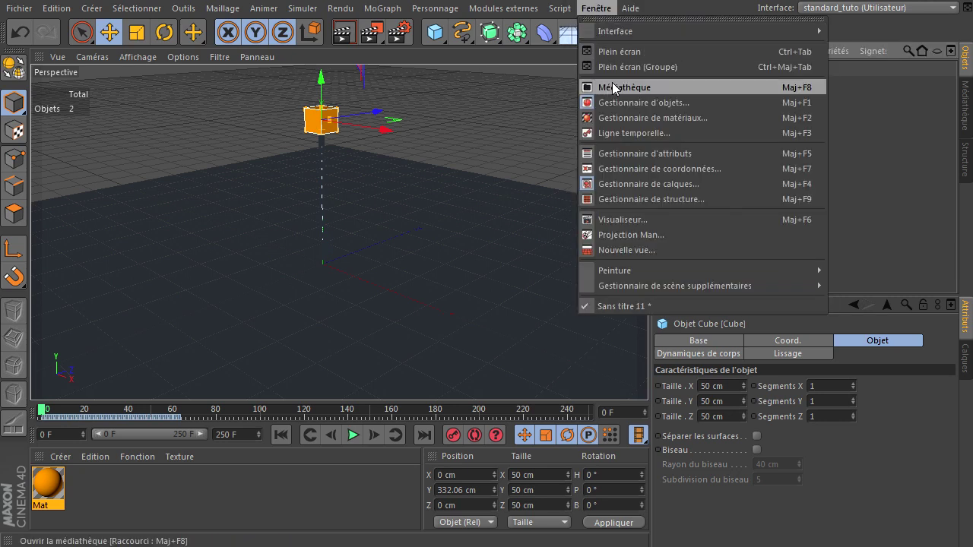
pyautogui.click(625, 135)
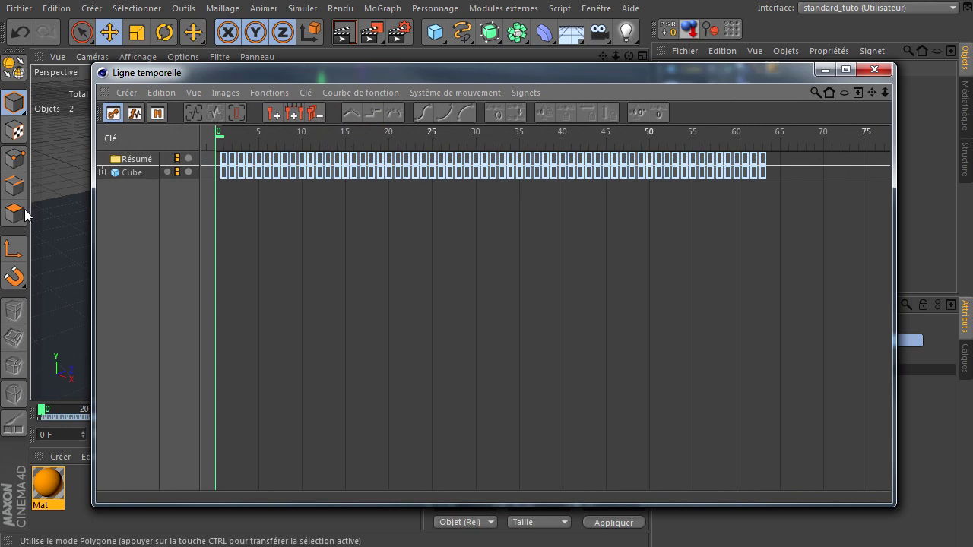
# Step: Examine the cube's Position, Echelle and Rotation key tracks one by one, and close the timeline
pyautogui.click(102, 172)
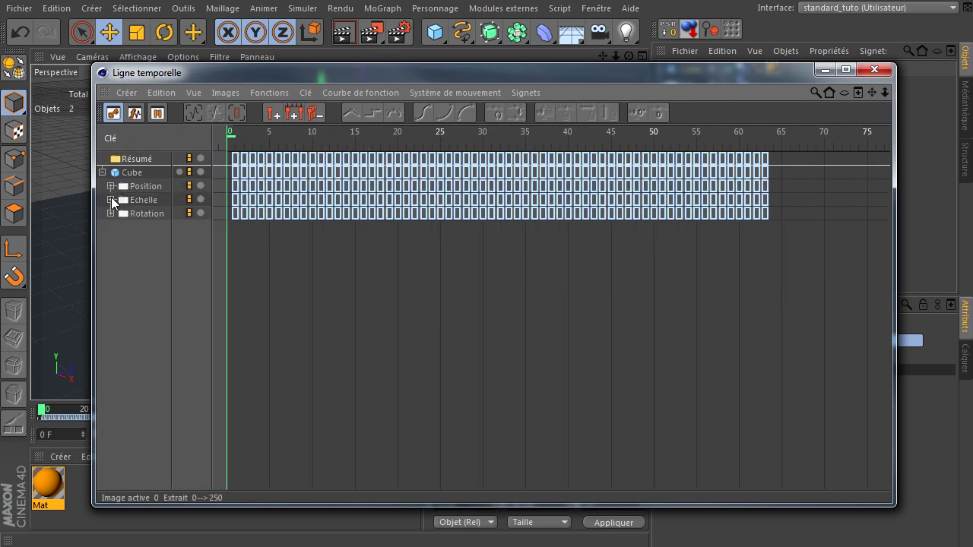
pyautogui.click(111, 186)
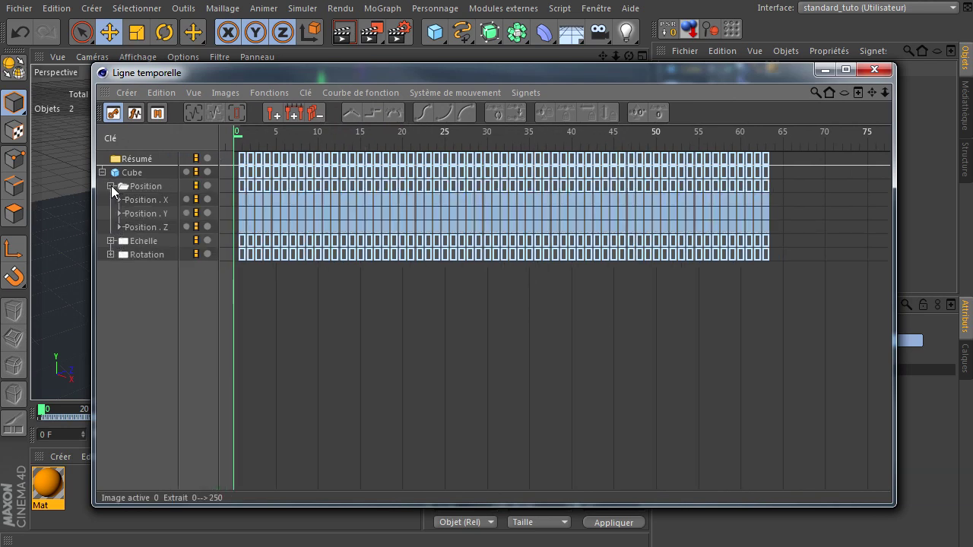
pyautogui.click(111, 185)
pyautogui.click(111, 199)
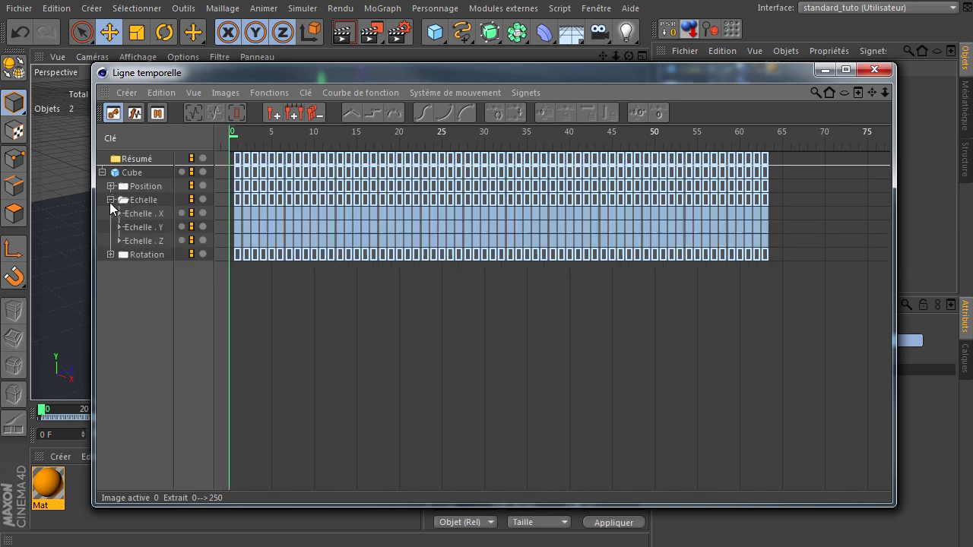
pyautogui.click(111, 200)
pyautogui.click(110, 213)
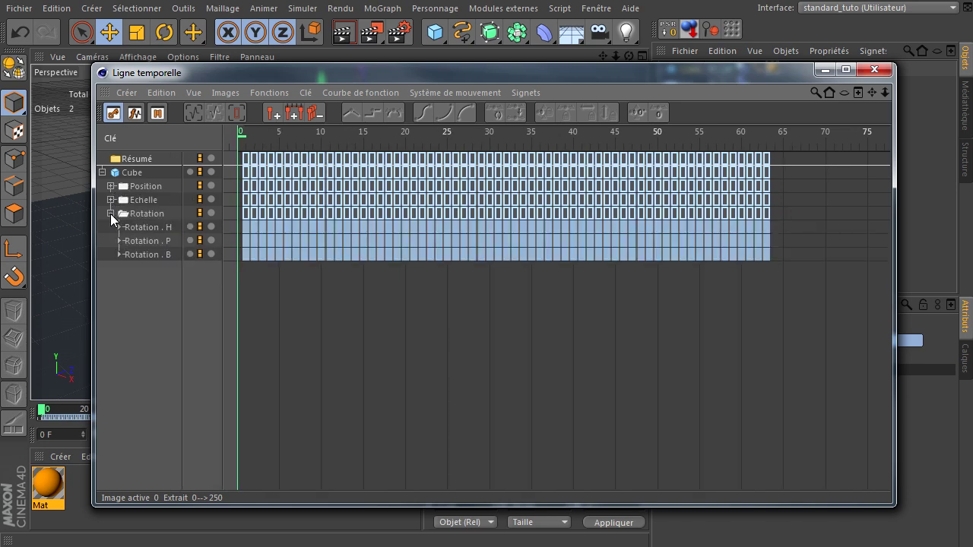
pyautogui.click(111, 213)
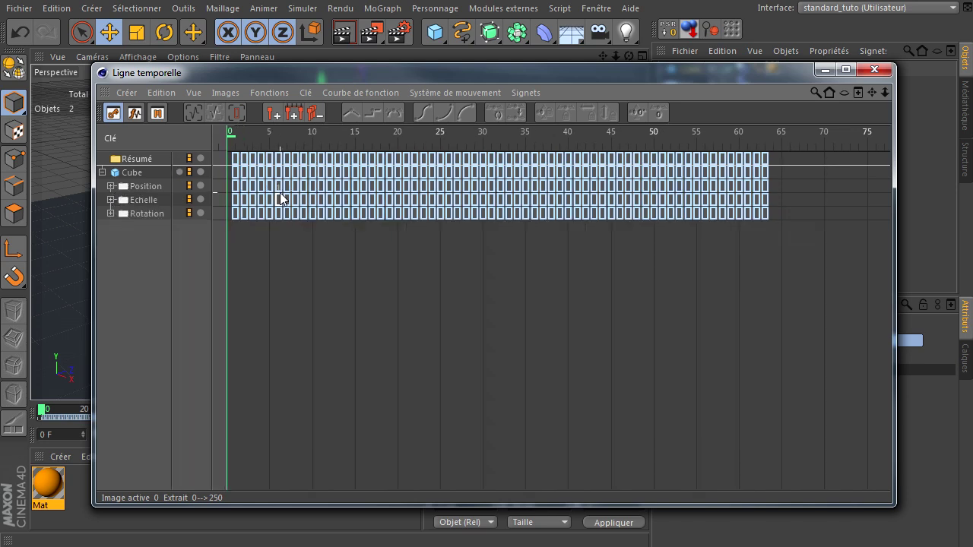
pyautogui.click(874, 69)
# Step: Delete the dynamics tags from the cube and the floor, and remove the Sol object from the scene
pyautogui.click(742, 70)
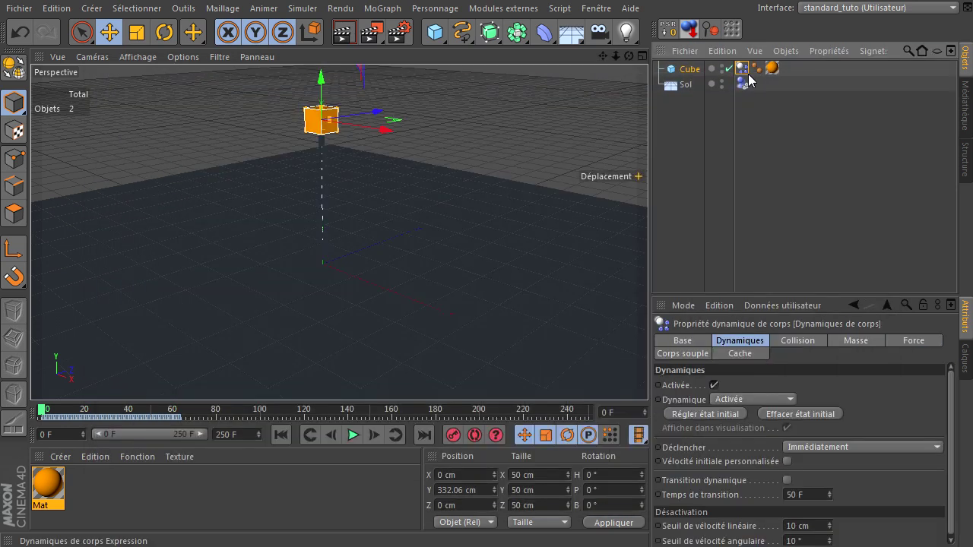
pyautogui.press('Delete')
pyautogui.click(742, 83)
pyautogui.press('Delete')
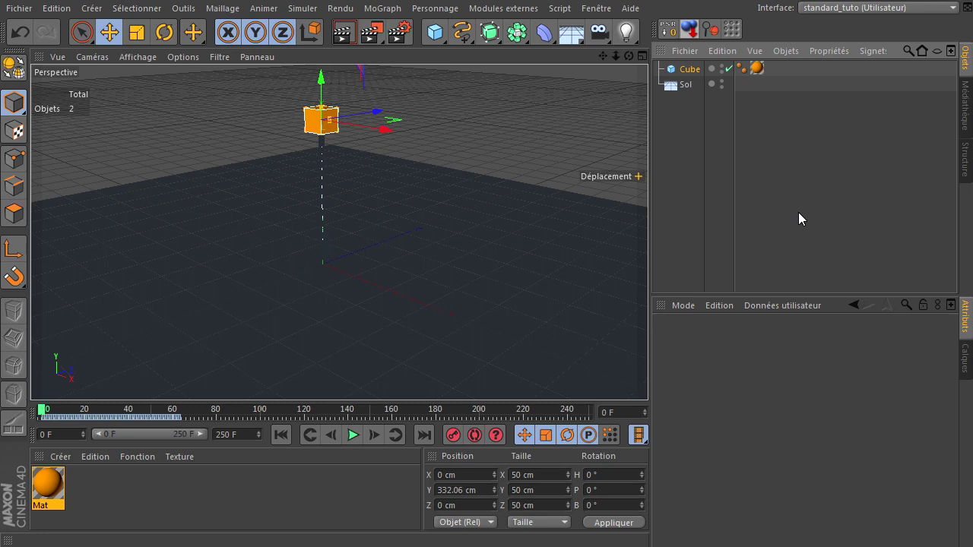
pyautogui.click(691, 85)
pyautogui.press('Delete')
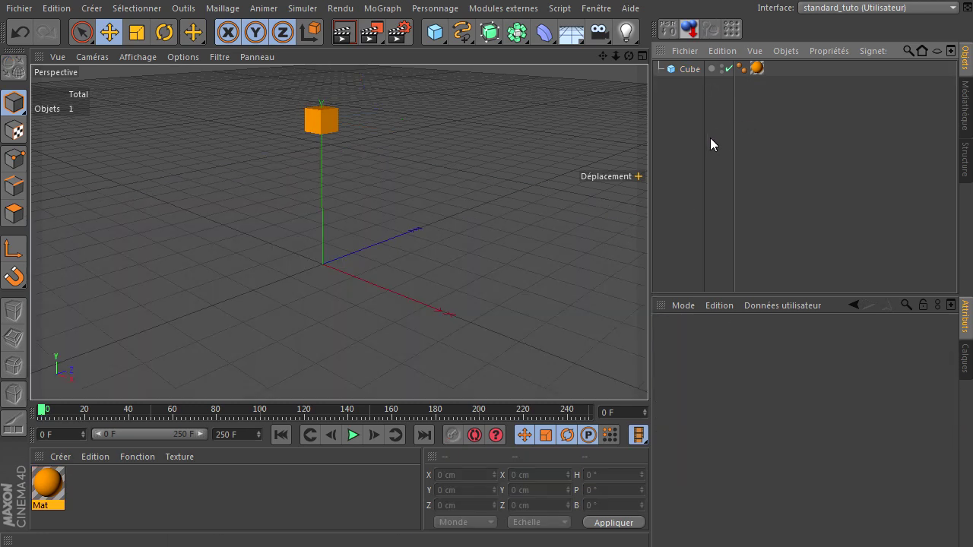
# Step: Play the cube's recorded keyframe animation without dynamics, stop it, and return to frame 0
pyautogui.click(693, 72)
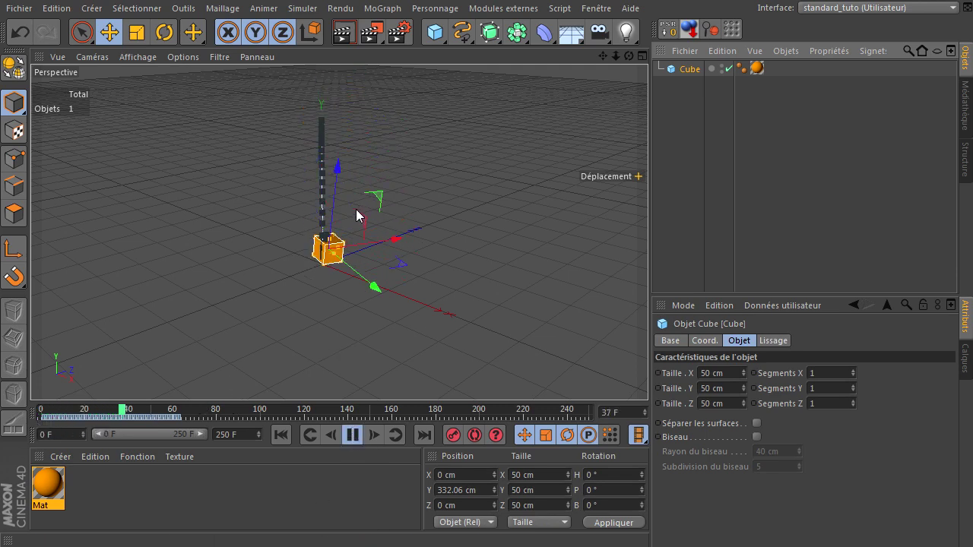
pyautogui.click(352, 435)
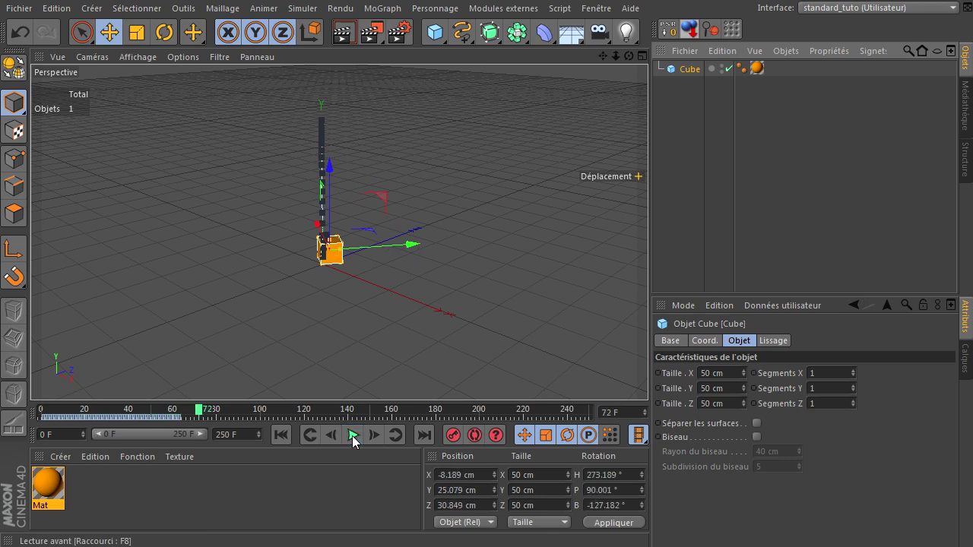
pyautogui.click(282, 434)
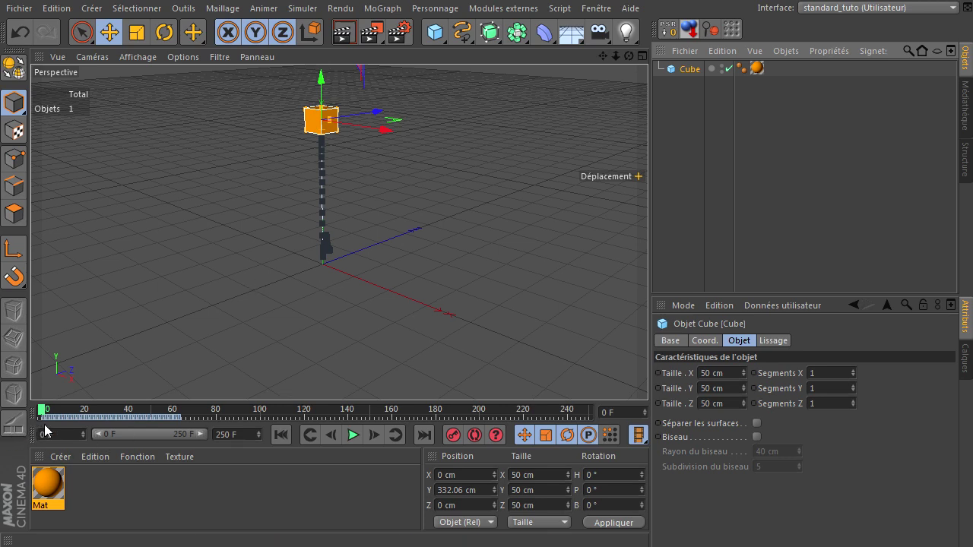
# Step: Reopen the timeline, move it clear of the viewport, and play the cube's animation up to frame 18
pyautogui.click(596, 9)
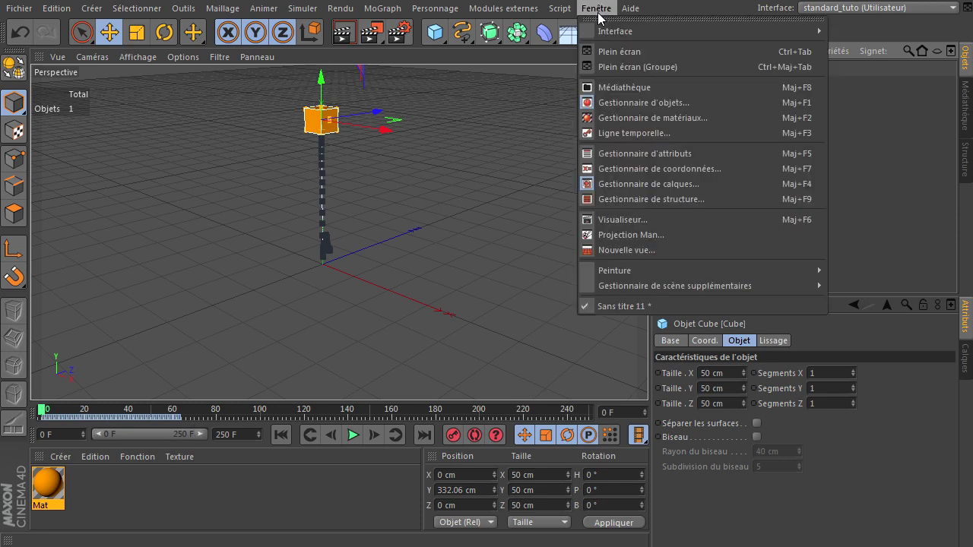
pyautogui.click(614, 134)
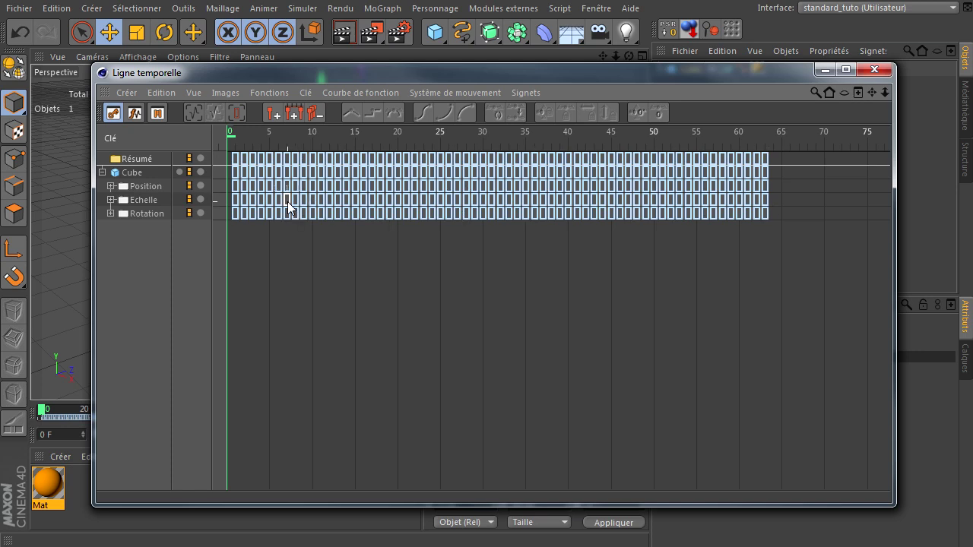
pyautogui.moveTo(591, 74); pyautogui.dragTo(969, 199)
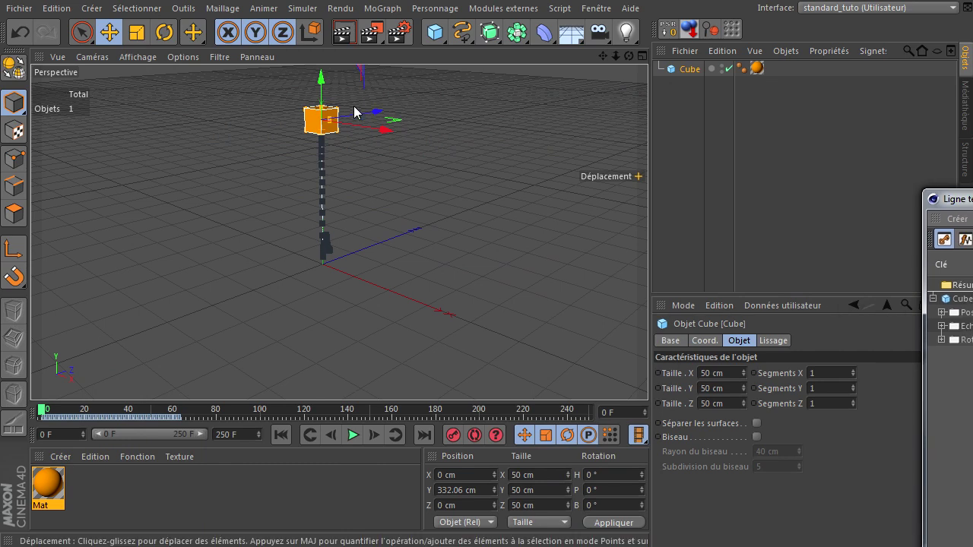
pyautogui.click(354, 434)
pyautogui.click(354, 434)
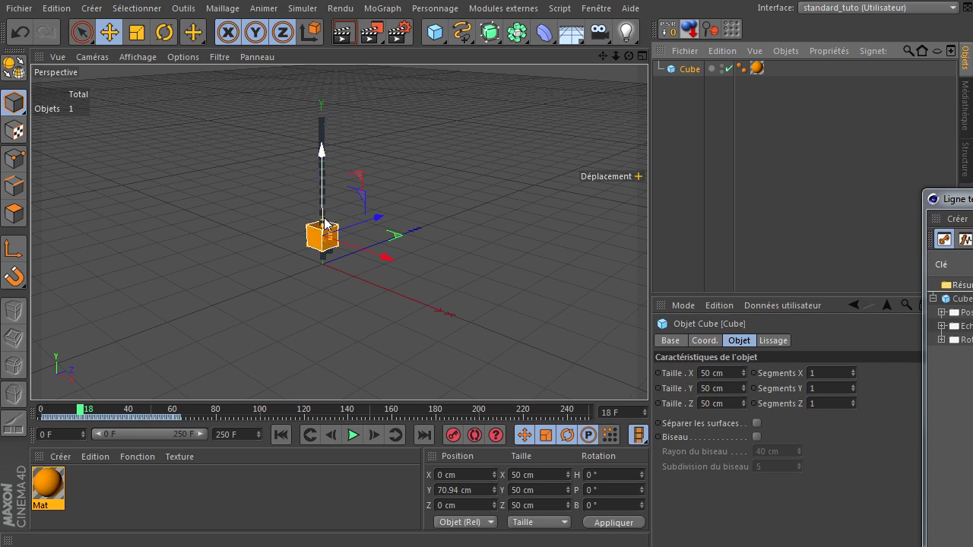
# Step: Check the cube's keys at frame 18 in the timeline, and resume playback up to frame 64
pyautogui.moveTo(972, 199); pyautogui.dragTo(448, 114)
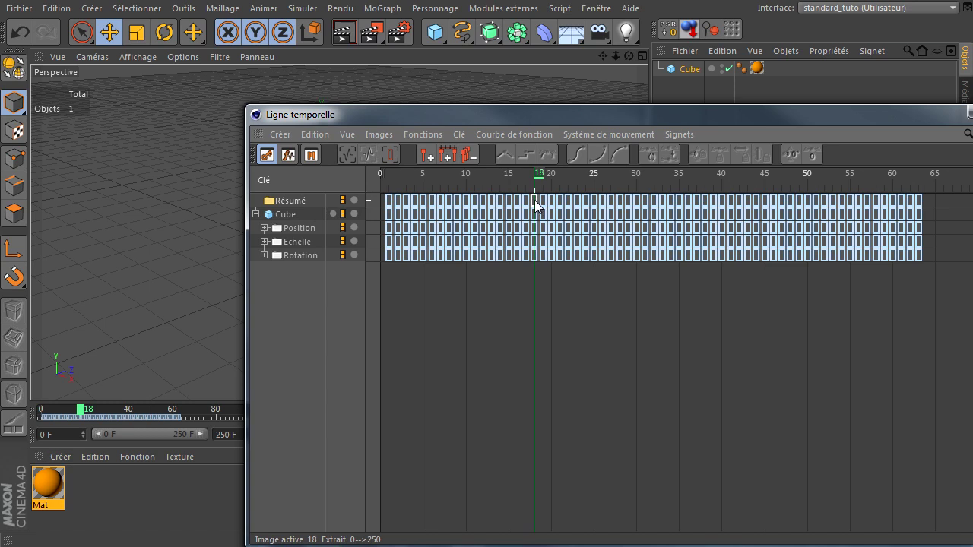
pyautogui.moveTo(657, 115); pyautogui.dragTo(972, 103)
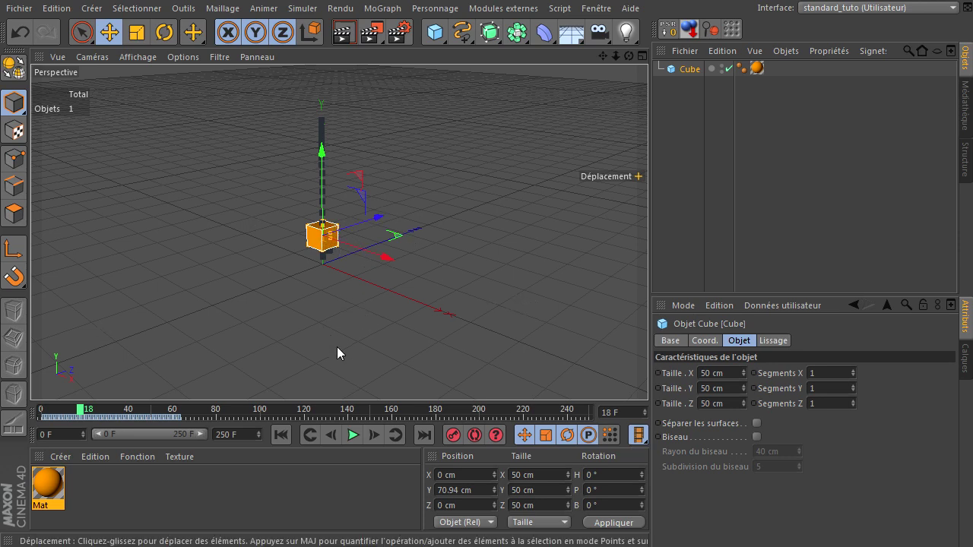
pyautogui.click(353, 434)
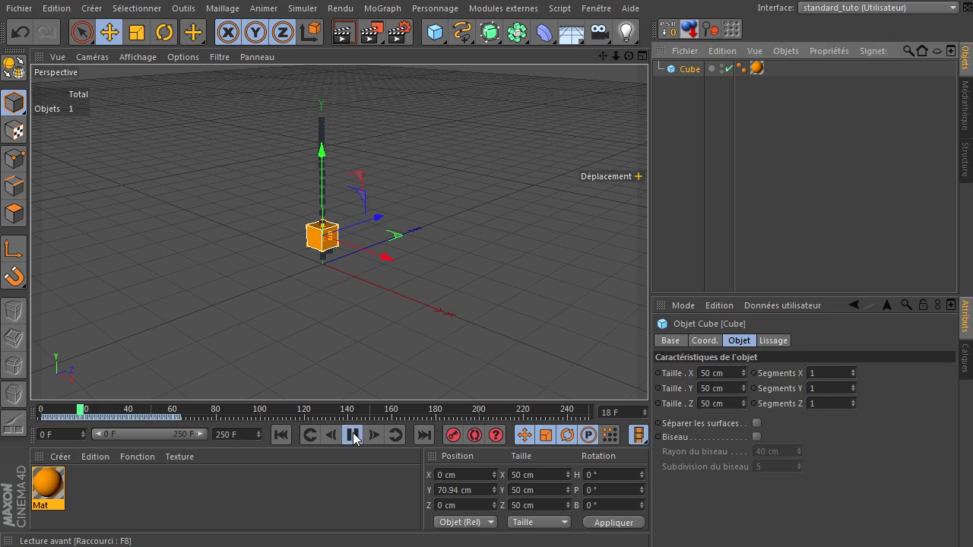
pyautogui.click(353, 432)
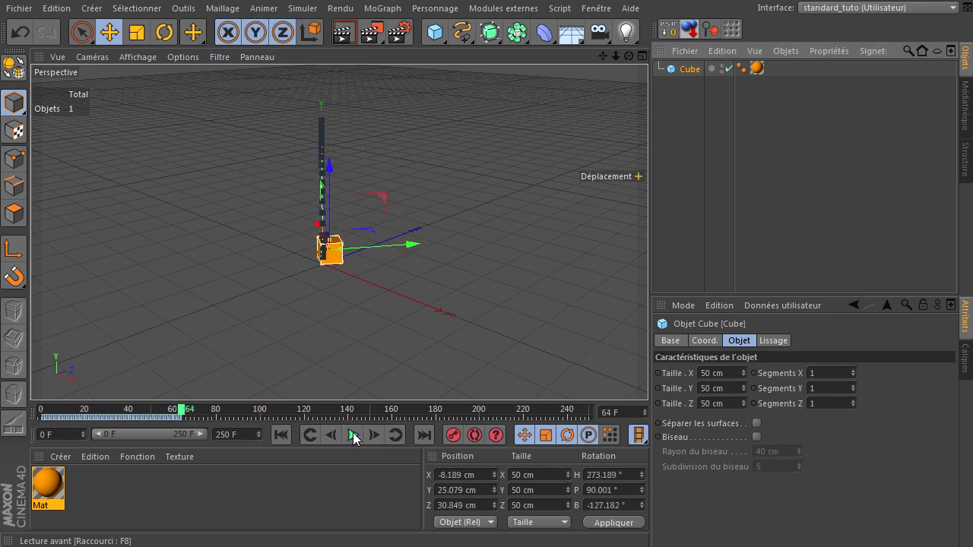
# Step: Select all of the cube's keys in the timeline and thin them with a 20% Fourier reduction
pyautogui.hotkey('shift', 'F3')
pyautogui.moveTo(593, 89); pyautogui.dragTo(234, 62)
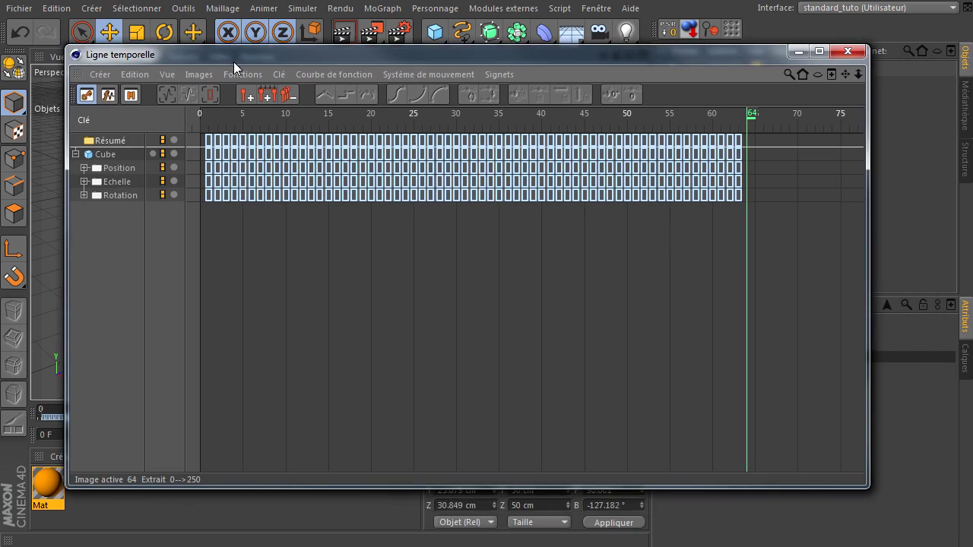
pyautogui.hotkey('ctrl', 'a')
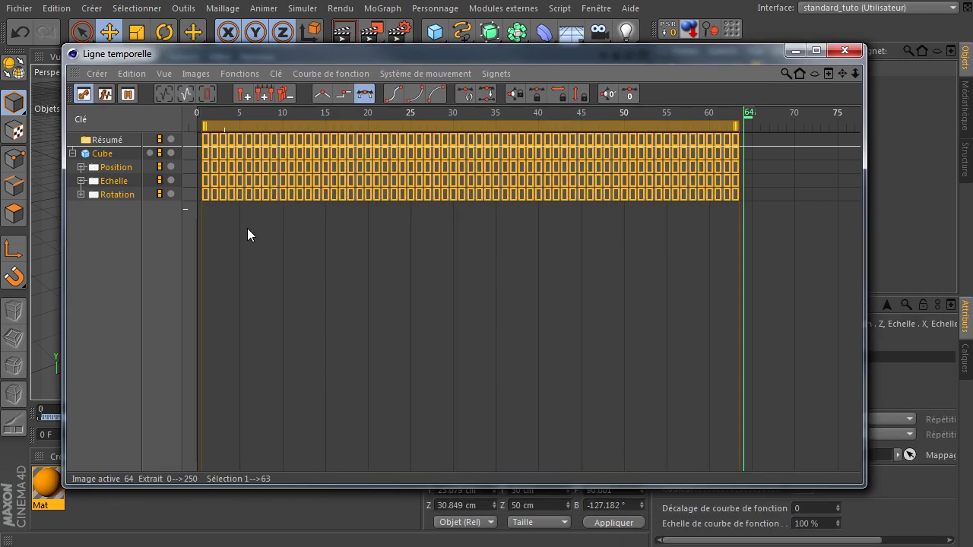
pyautogui.click(241, 74)
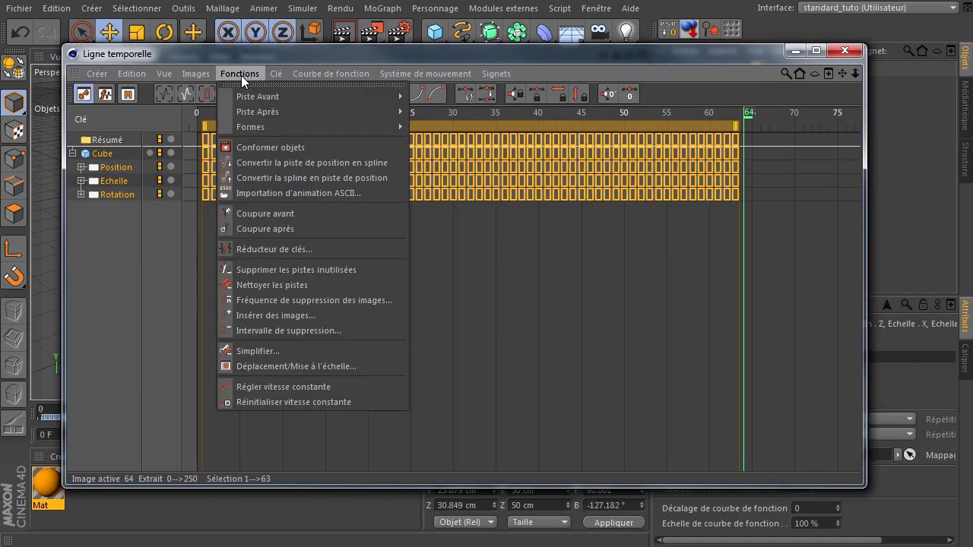
pyautogui.moveTo(277, 73)
pyautogui.moveTo(239, 74)
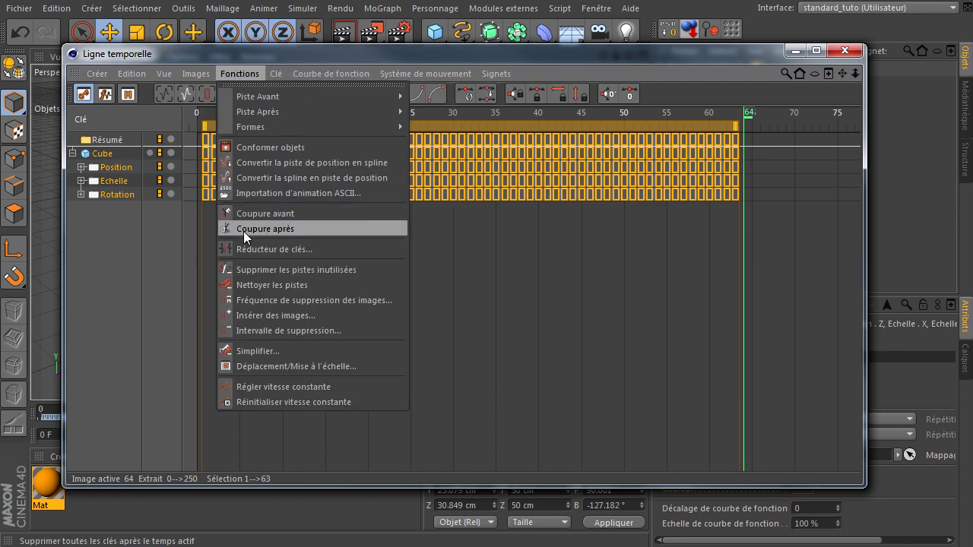
pyautogui.click(273, 249)
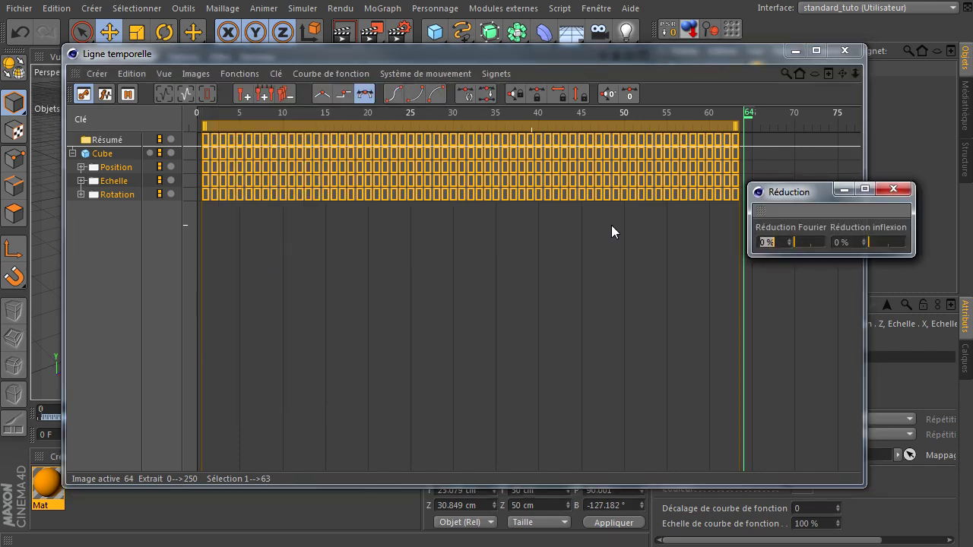
pyautogui.moveTo(803, 195); pyautogui.dragTo(423, 237)
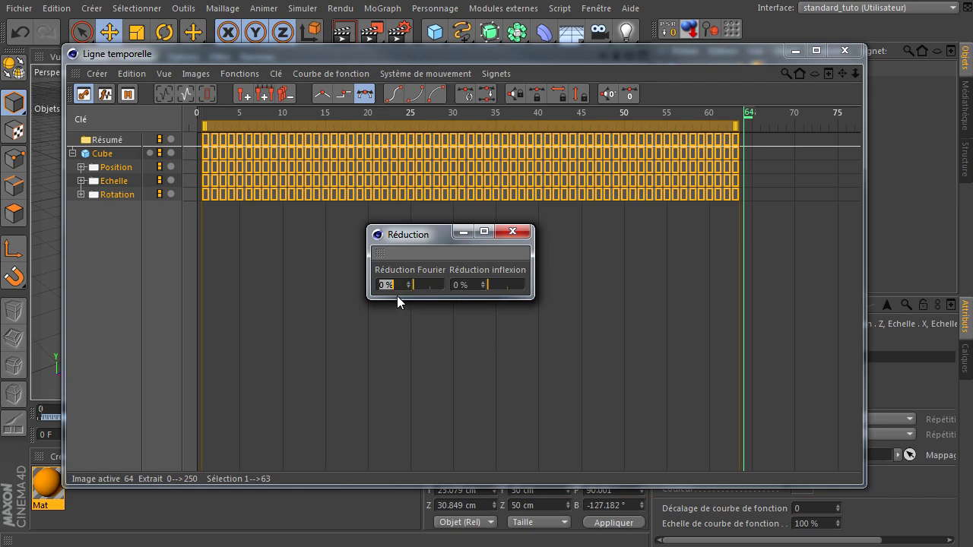
pyautogui.write('20')
pyautogui.press('Return')
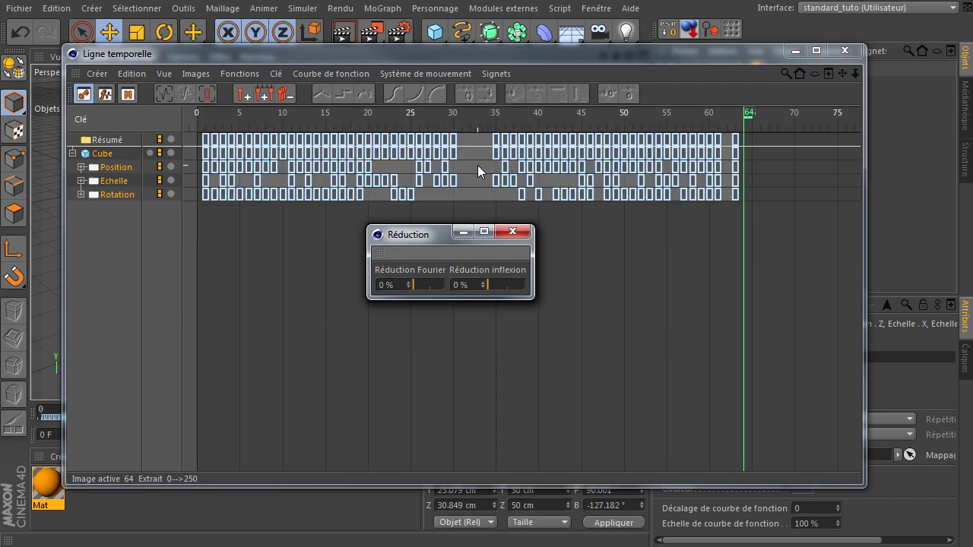
# Step: Replay the reduced animation from frame 0 with the floating windows moved aside, and undo the key reduction
pyautogui.moveTo(493, 56); pyautogui.dragTo(972, 126)
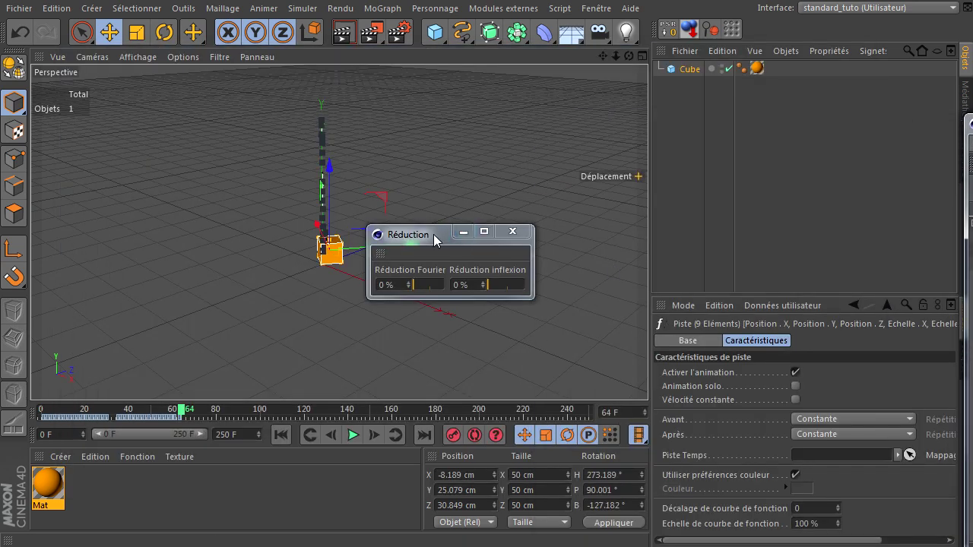
pyautogui.moveTo(434, 235); pyautogui.dragTo(728, 211)
pyautogui.click(281, 435)
pyautogui.click(354, 436)
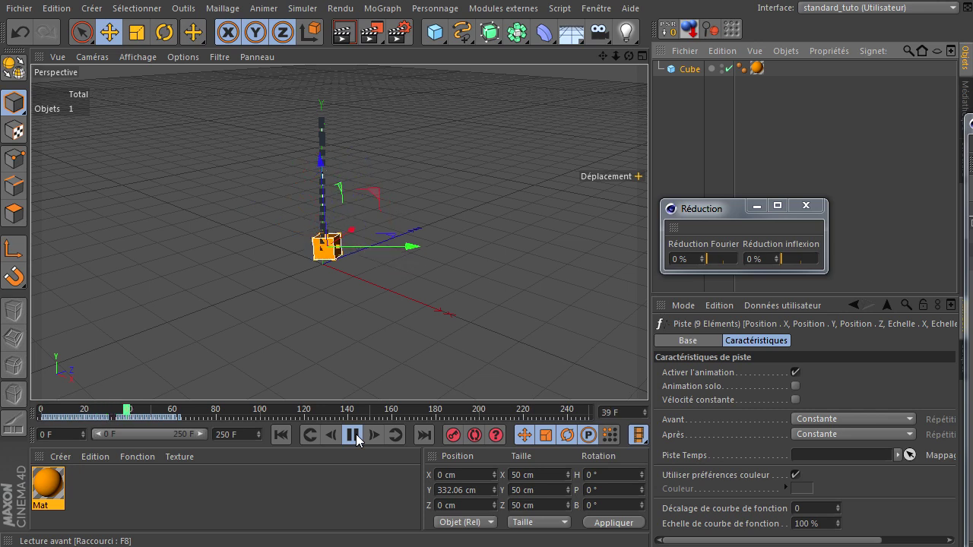
pyautogui.click(354, 436)
pyautogui.click(280, 435)
pyautogui.click(19, 36)
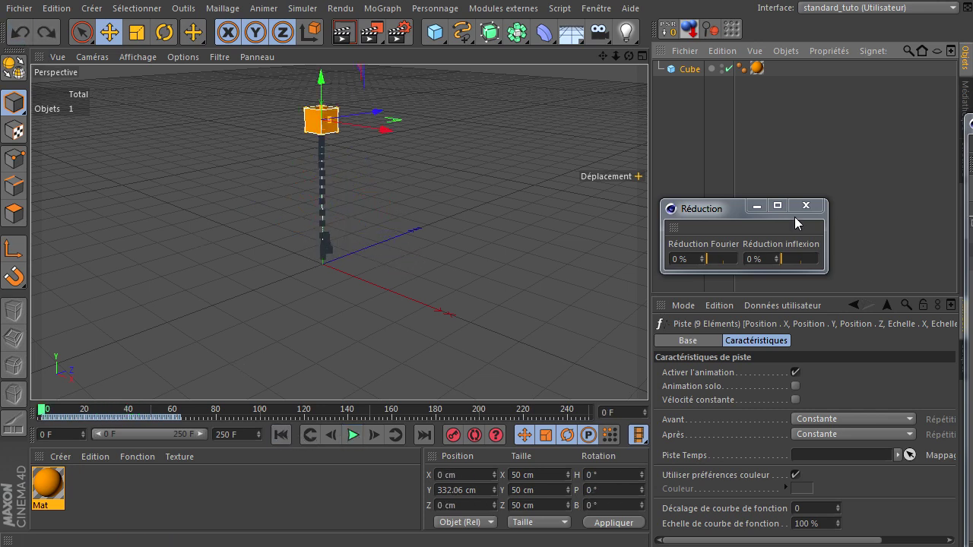
# Step: Try an inflection reduction on the cube's keys, replay the animation up to frame 109 from the start, and undo the reduction
pyautogui.click(766, 259)
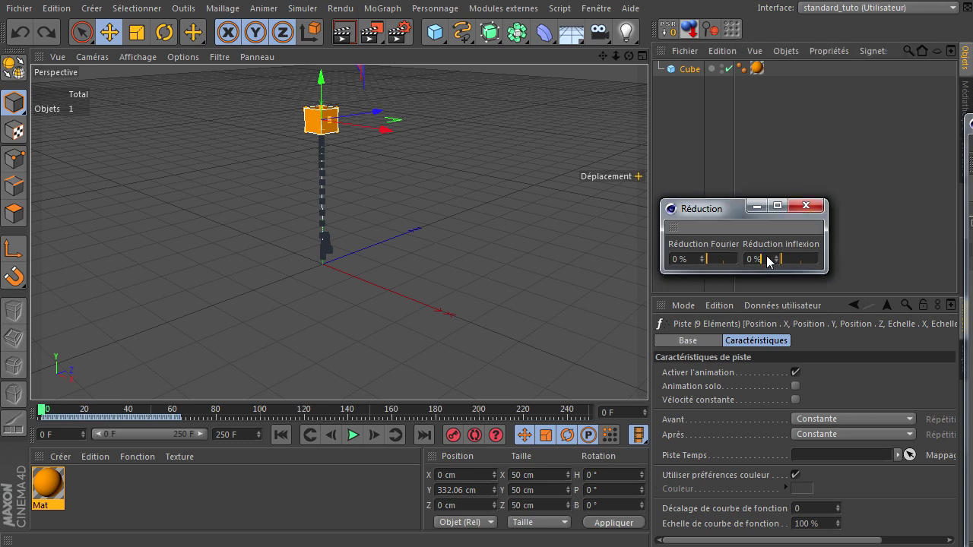
pyautogui.write('0')
pyautogui.press('Return')
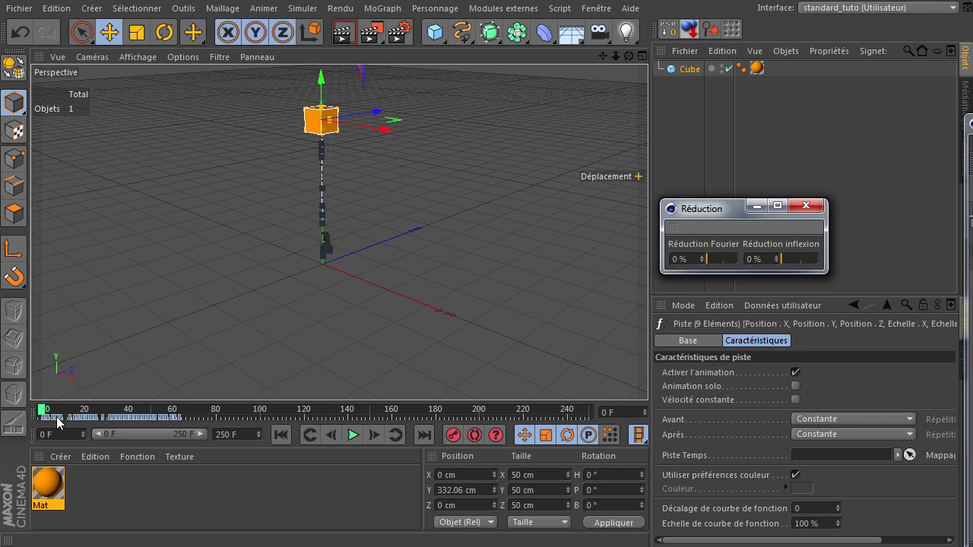
pyautogui.click(352, 435)
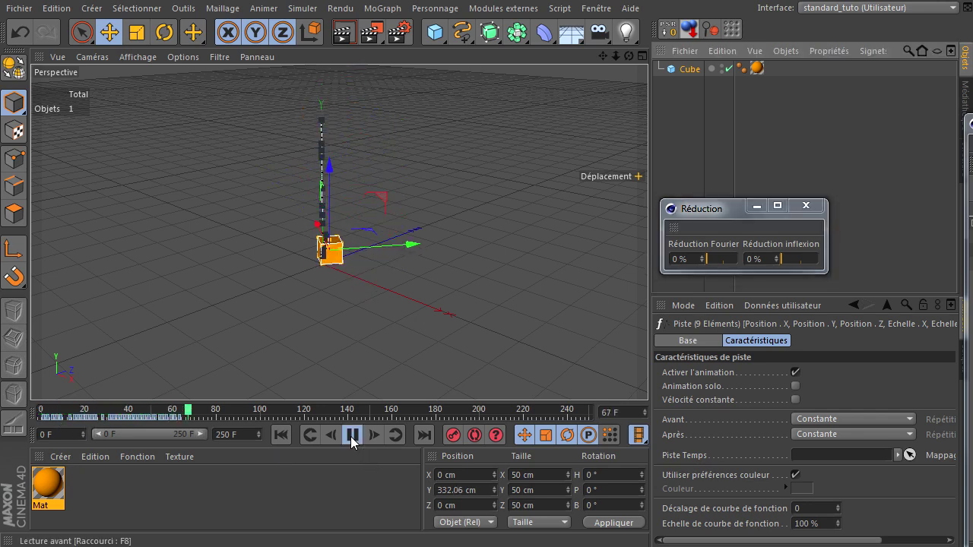
pyautogui.click(352, 435)
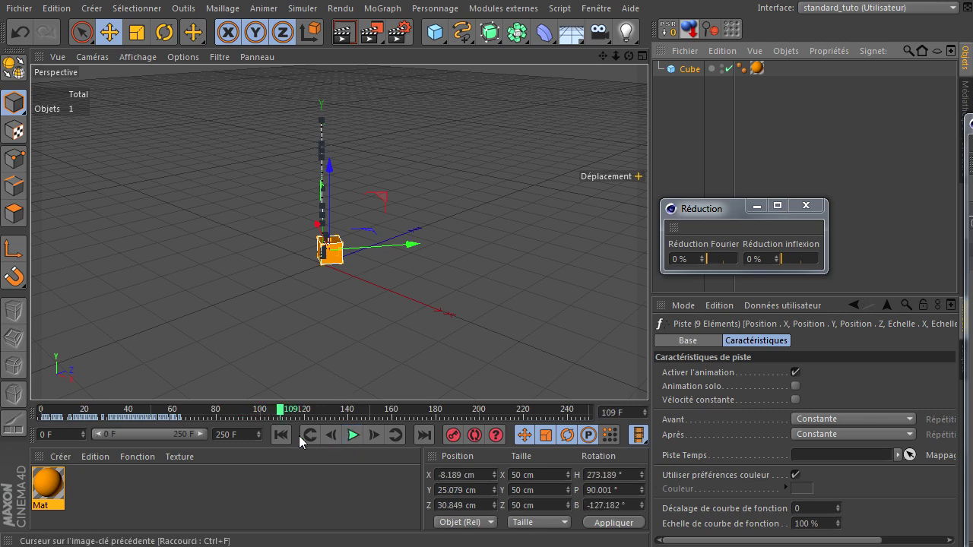
pyautogui.click(277, 436)
pyautogui.click(20, 34)
# Step: Close the key reduction window, check the cube's full set of keys in the timeline, and close the timeline
pyautogui.click(807, 206)
pyautogui.moveTo(972, 125); pyautogui.dragTo(367, 125)
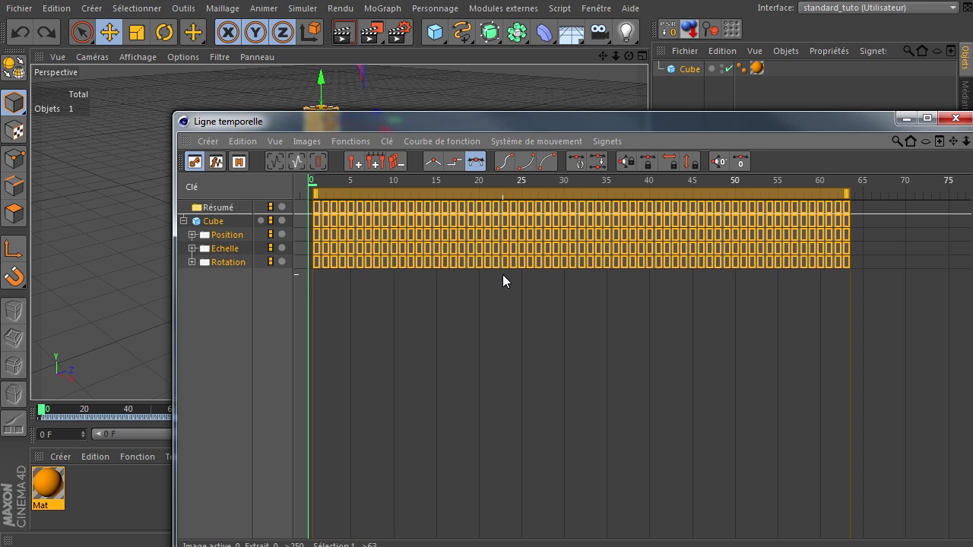
pyautogui.moveTo(839, 120); pyautogui.dragTo(740, 207)
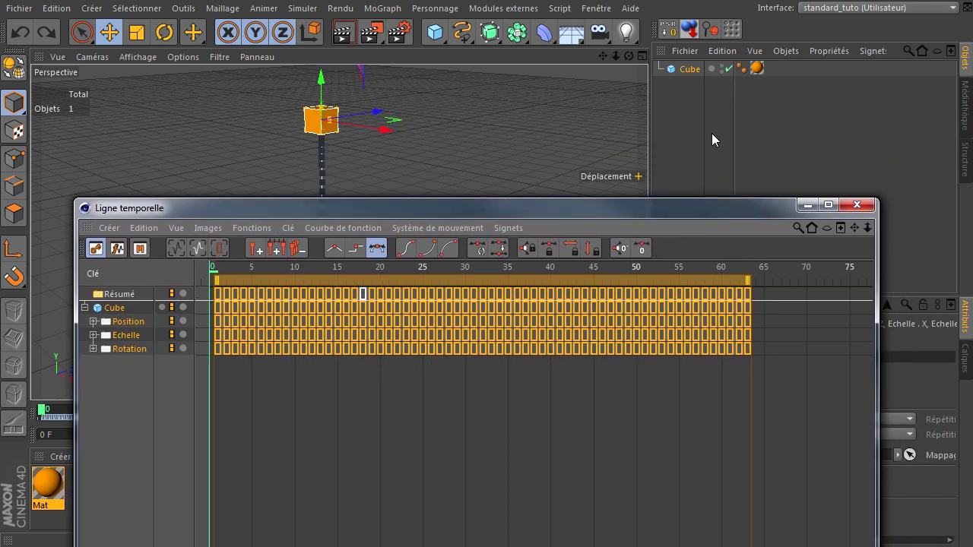
pyautogui.click(855, 206)
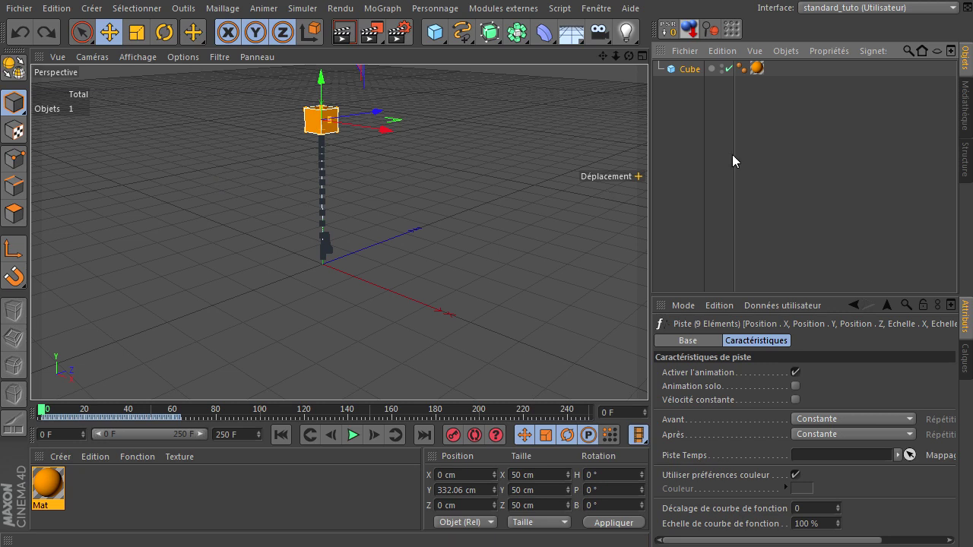
# Step: Replace the animated cube with a new cube measuring 50 cm on every side and apply the Mat material to it
pyautogui.click(689, 68)
pyautogui.press('Delete')
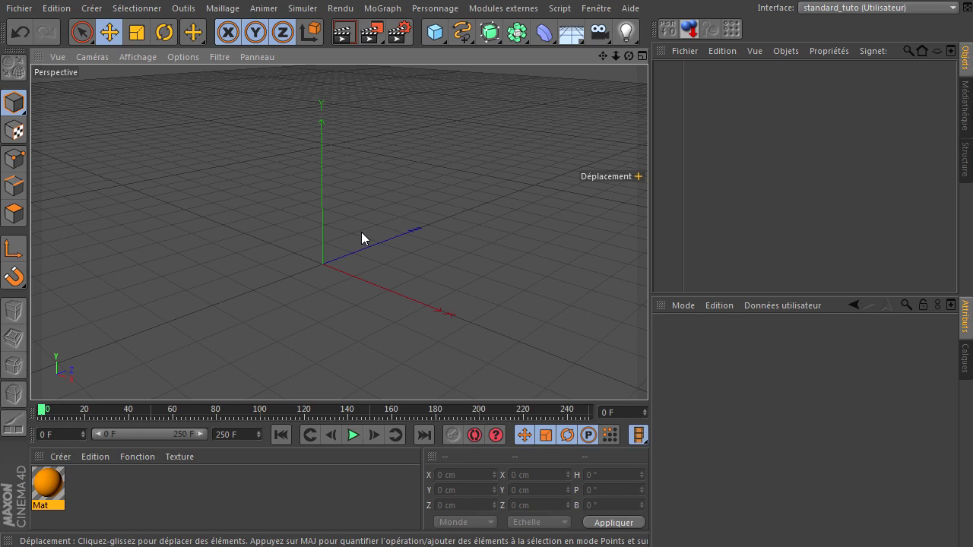
pyautogui.click(434, 32)
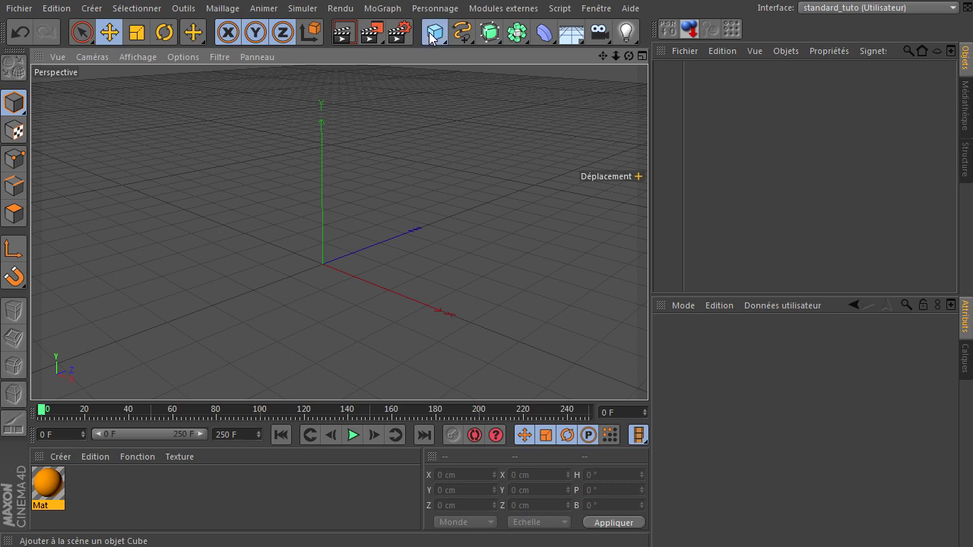
pyautogui.doubleClick(719, 373)
pyautogui.write('2')
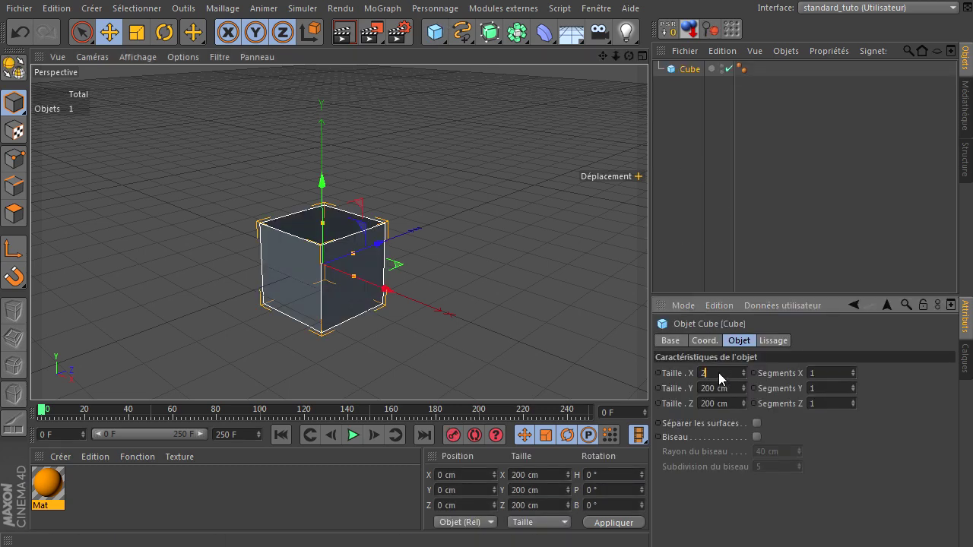
pyautogui.doubleClick(723, 375)
pyautogui.write('50')
pyautogui.doubleClick(719, 388)
pyautogui.doubleClick(713, 399)
pyautogui.write('50')
pyautogui.press('Return')
pyautogui.moveTo(59, 484); pyautogui.dragTo(729, 68)
# Step: Open Cappuccino and limit its recording to position by disabling scale and rotation
pyautogui.click(434, 8)
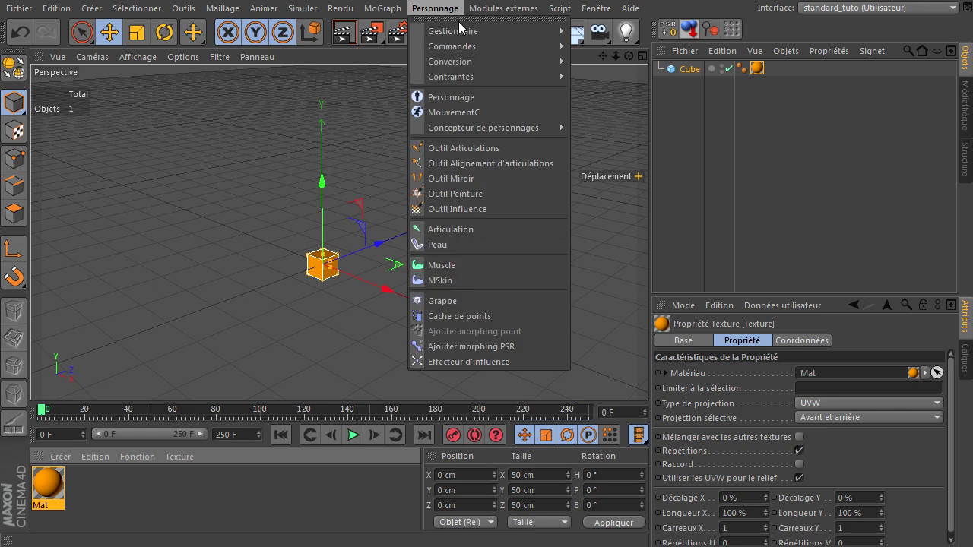
pyautogui.moveTo(471, 32)
pyautogui.click(592, 82)
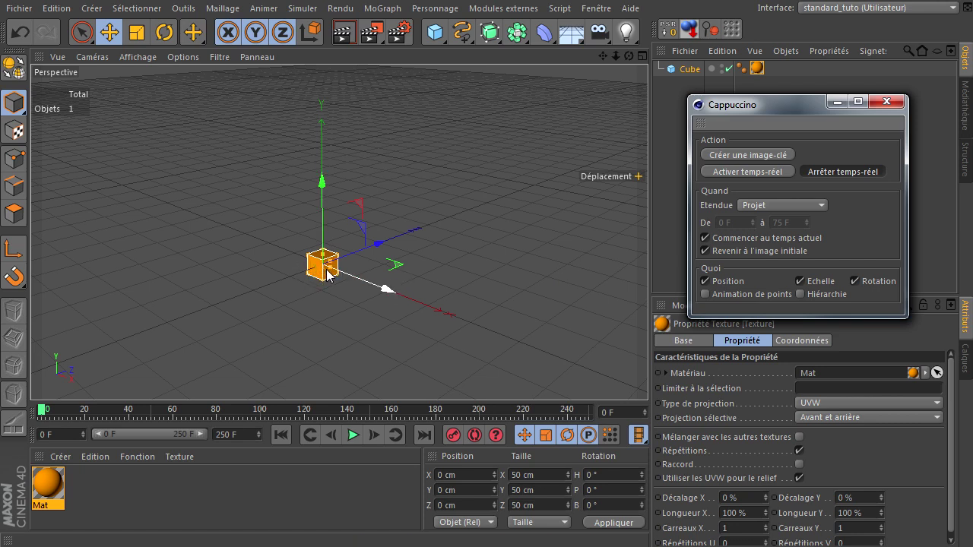
pyautogui.click(799, 282)
pyautogui.click(856, 281)
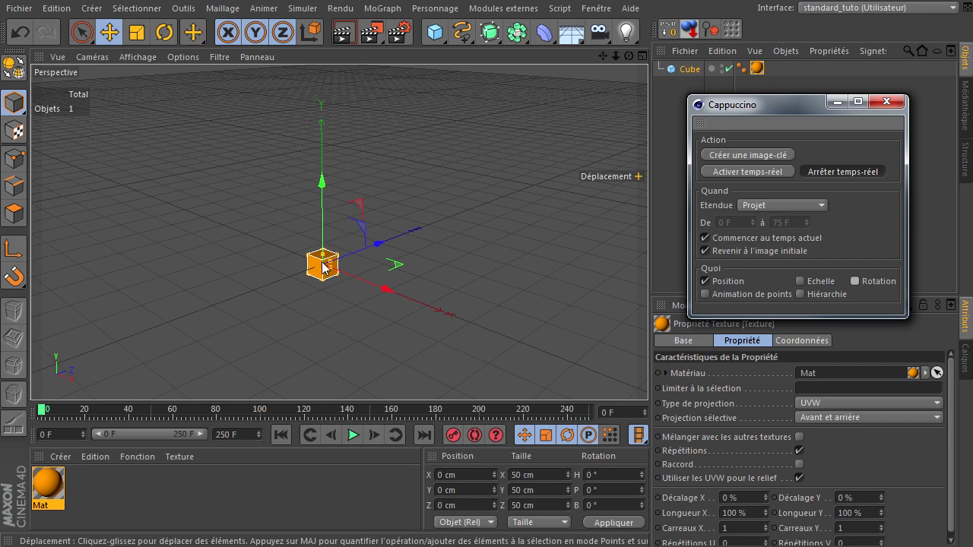
# Step: Record a looping freehand movement of the cube in real time from frame 0, and play it back up to frame 182
pyautogui.moveTo(366, 241); pyautogui.dragTo(356, 186)
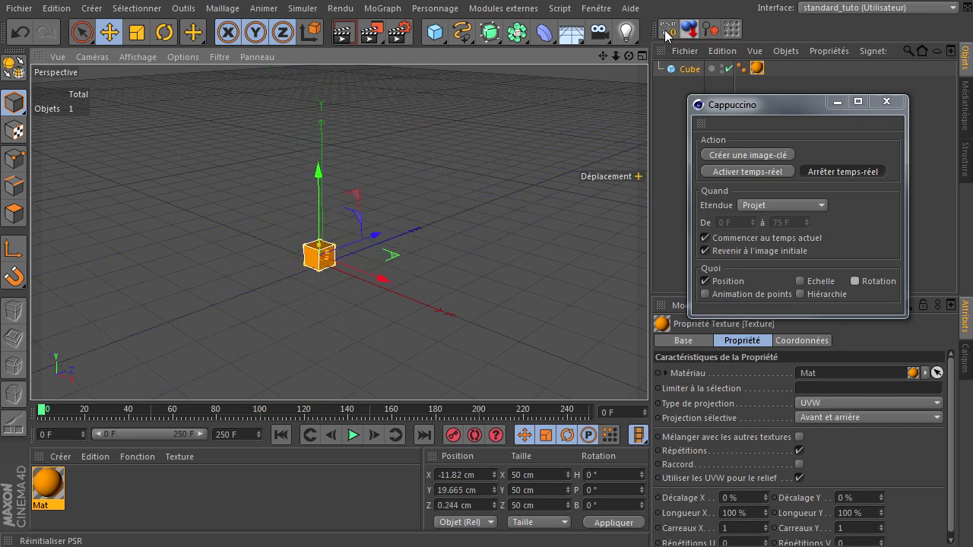
pyautogui.click(773, 174)
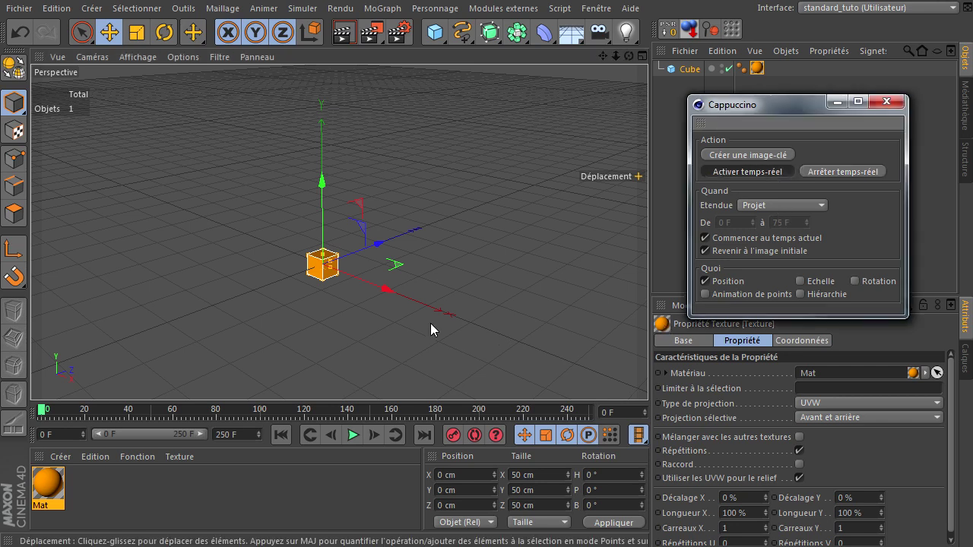
pyautogui.moveTo(361, 206)
pyautogui.mouseDown()
pyautogui.moveTo(330, 275)
pyautogui.moveTo(214, 289)
pyautogui.moveTo(118, 213)
pyautogui.moveTo(176, 94)
pyautogui.moveTo(301, 94)
pyautogui.moveTo(408, 176)
pyautogui.moveTo(558, 189)
pyautogui.moveTo(558, 68)
pyautogui.moveTo(220, 176)
pyautogui.moveTo(283, 55)
pyautogui.moveTo(482, 189)
pyautogui.moveTo(494, 129)
pyautogui.moveTo(425, 273)
pyautogui.moveTo(384, 296)
pyautogui.mouseUp()
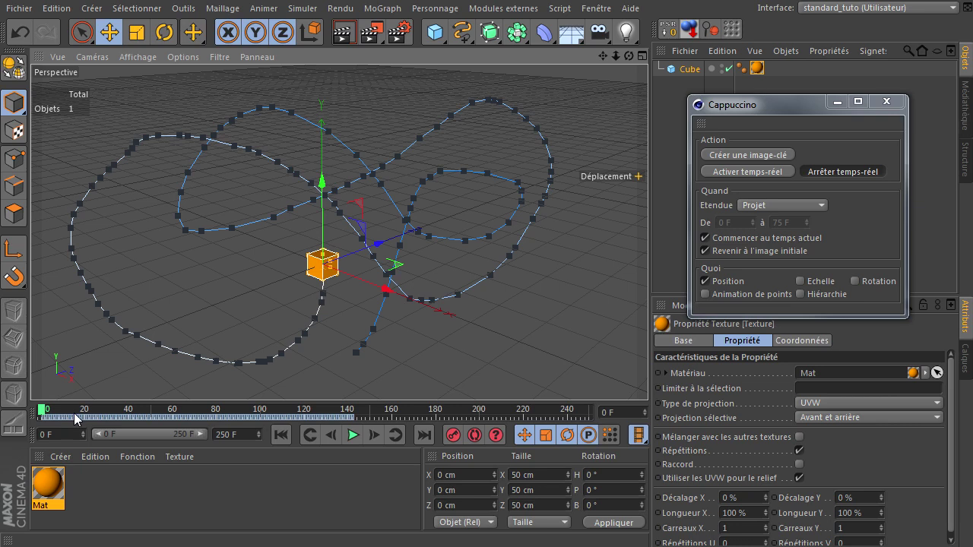
pyautogui.click(353, 435)
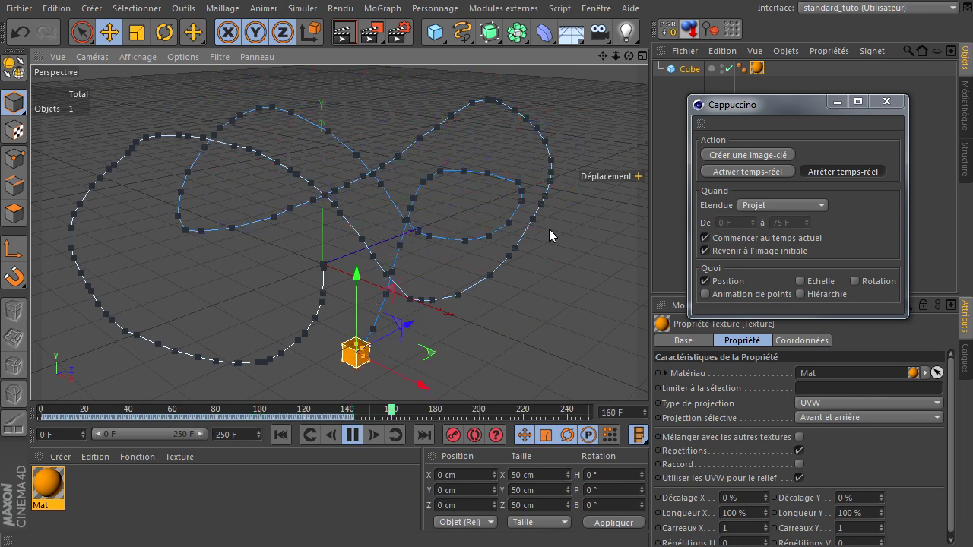
pyautogui.click(353, 434)
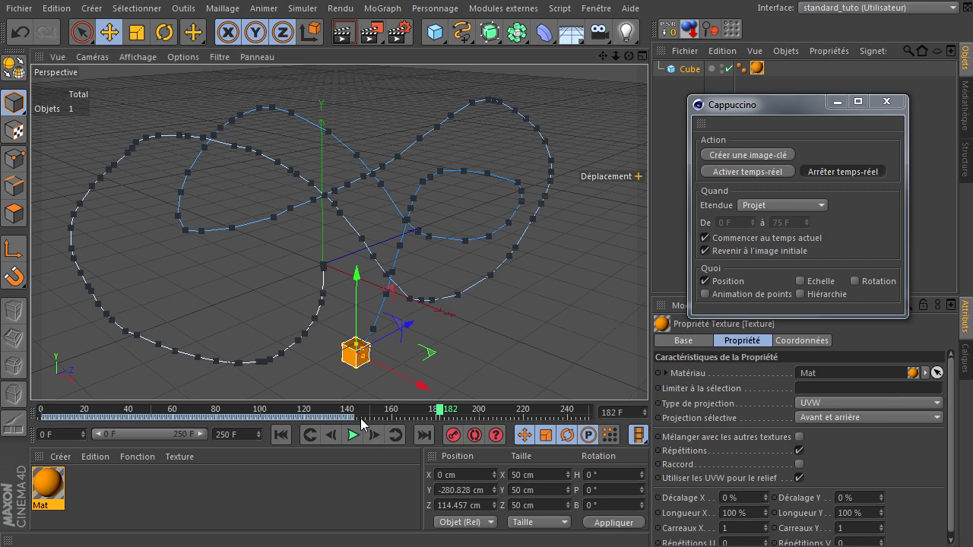
# Step: Delete all of the cube's recorded position keys, and delete the cube itself
pyautogui.moveTo(33, 418); pyautogui.dragTo(35, 418)
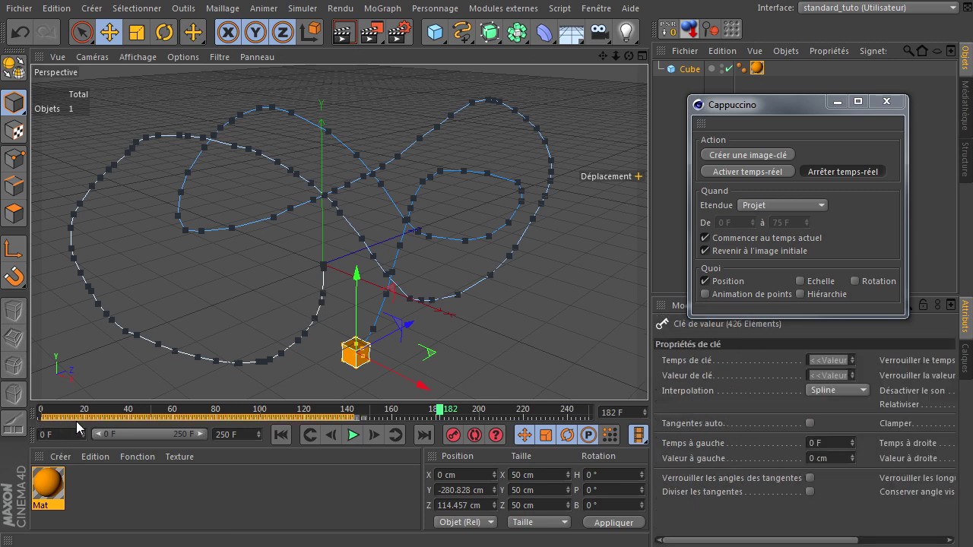
pyautogui.press('Delete')
pyautogui.click(671, 70)
pyautogui.press('Delete')
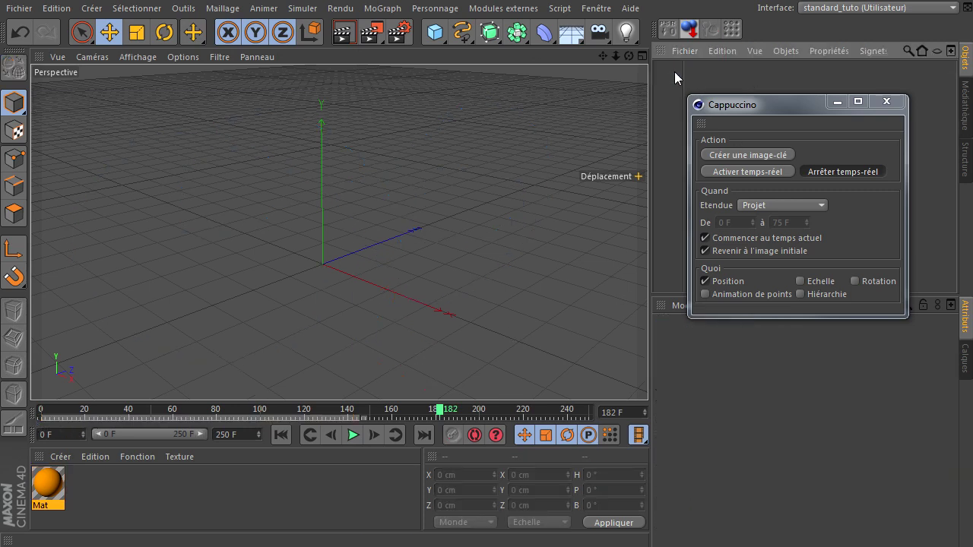
# Step: Add a pyramid with its orientation set to +Z, moving the Cappuccino window clear of the pyramid's attributes
pyautogui.moveTo(790, 107); pyautogui.dragTo(799, 295)
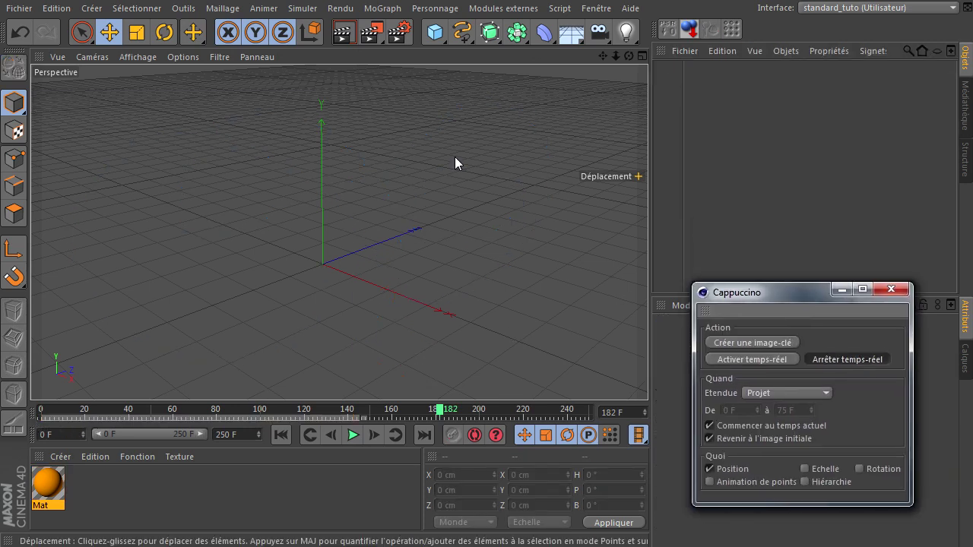
pyautogui.moveTo(434, 31); pyautogui.dragTo(485, 128)
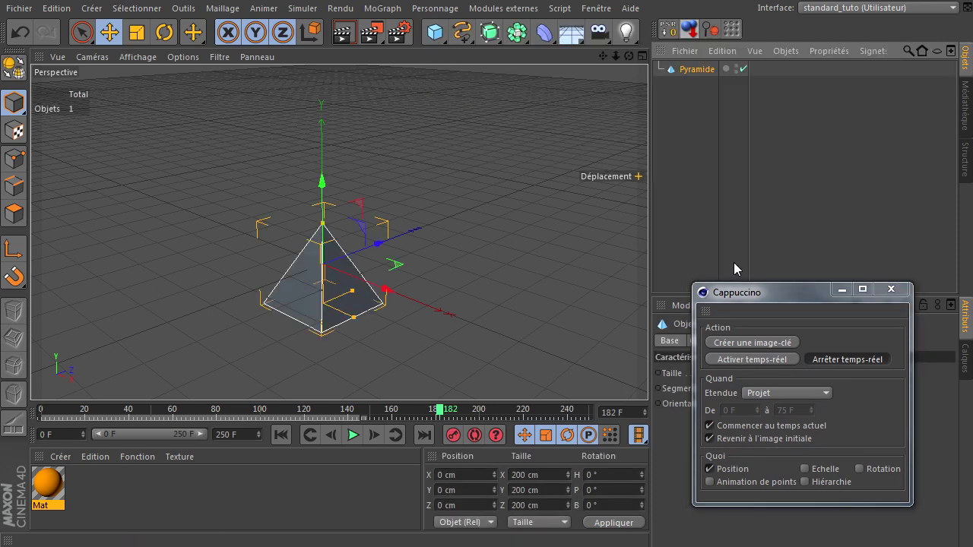
pyautogui.moveTo(755, 293); pyautogui.dragTo(972, 297)
pyautogui.click(742, 404)
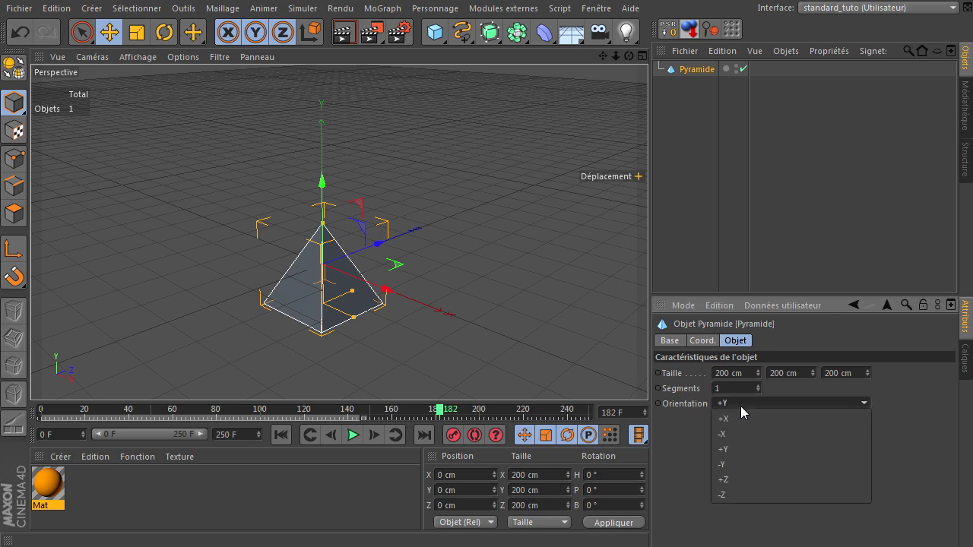
pyautogui.click(749, 481)
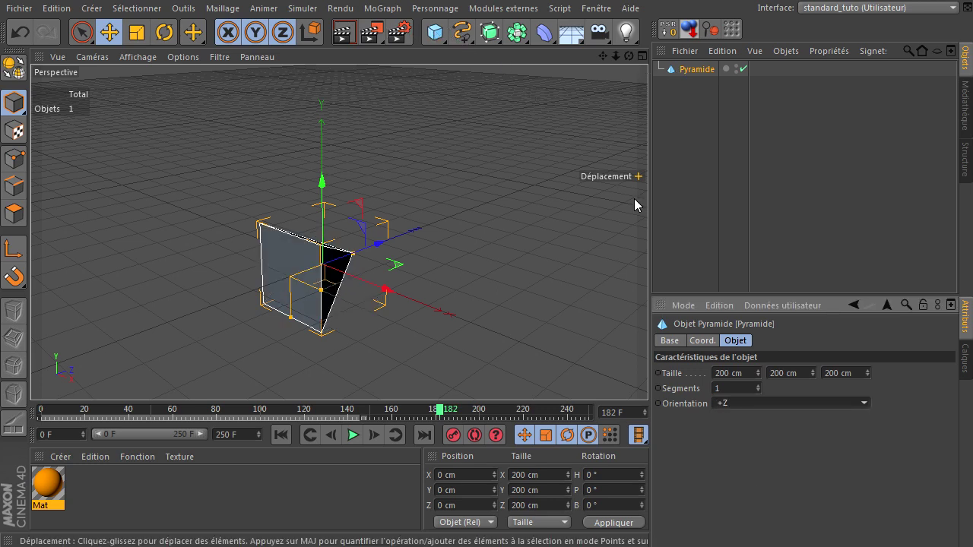
# Step: Set the pyramid's size to 50 cm, 100 cm and 50 cm
pyautogui.click(738, 372)
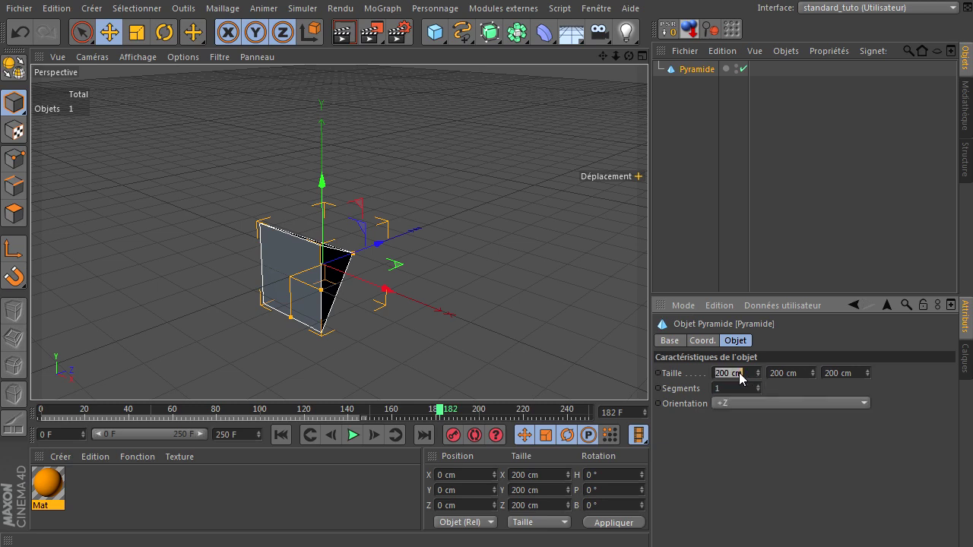
pyautogui.write('50')
pyautogui.click(855, 372)
pyautogui.write('50')
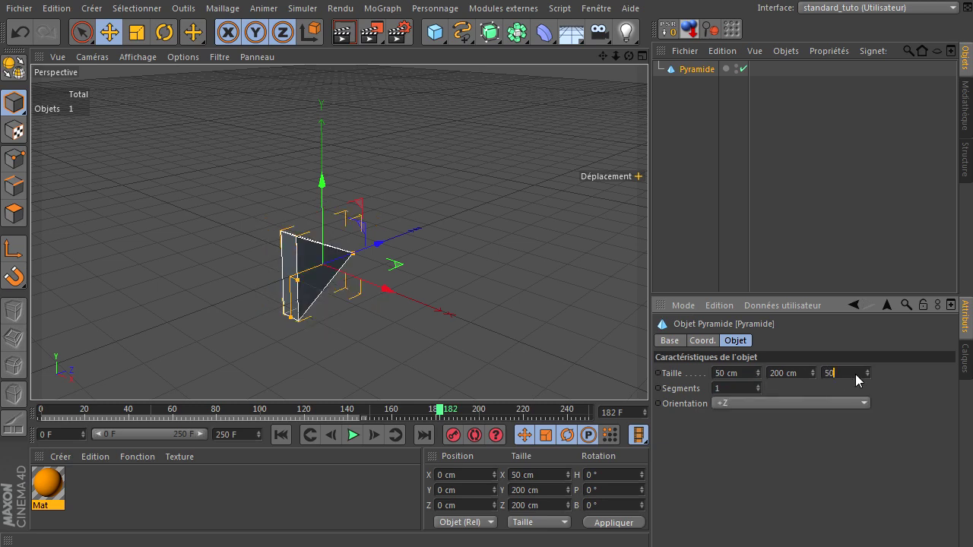
pyautogui.click(797, 373)
pyautogui.write('100')
pyautogui.press('Return')
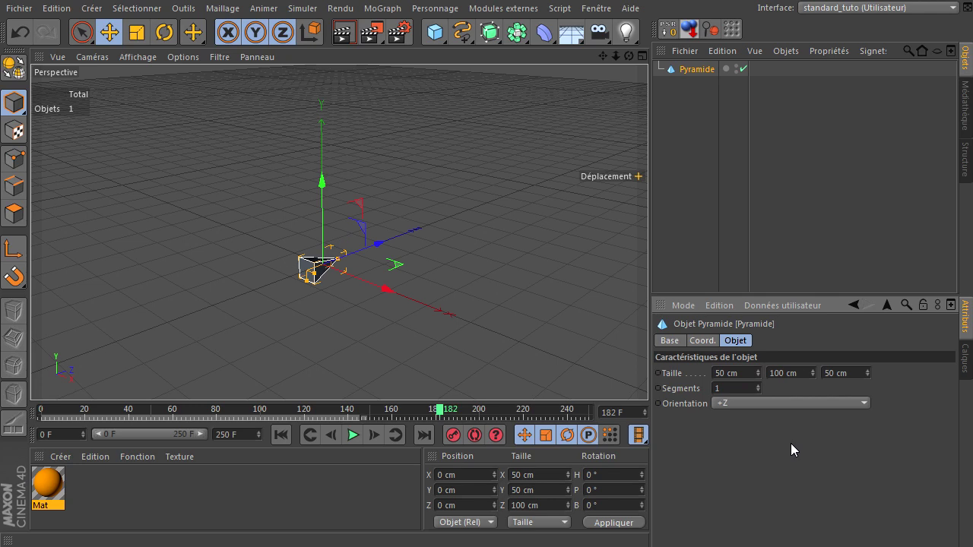
# Step: Add a null object and rename it cible
pyautogui.click(434, 31)
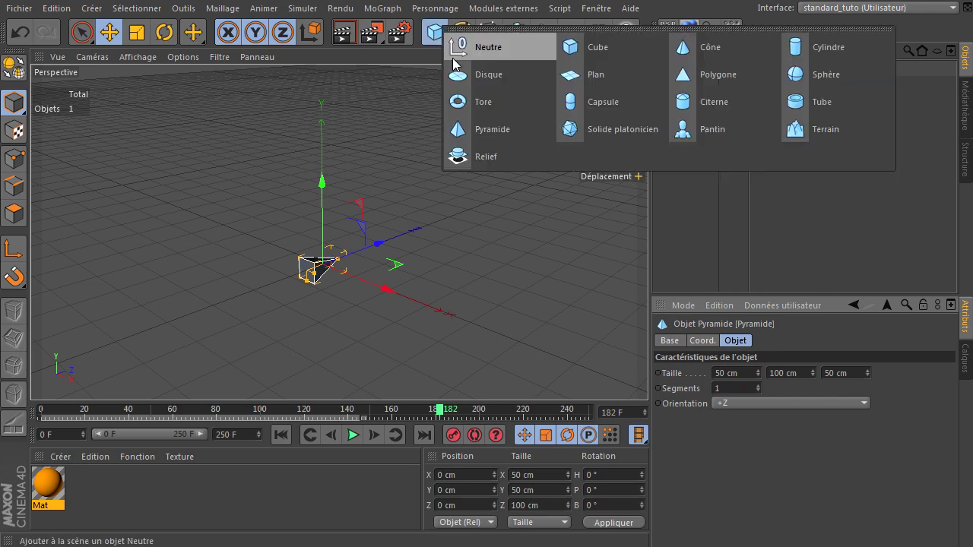
pyautogui.click(505, 47)
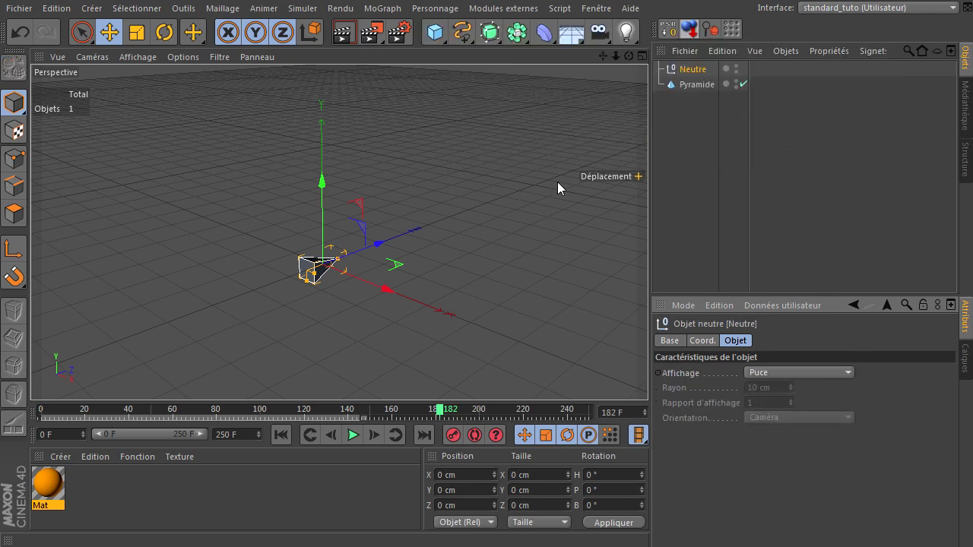
pyautogui.doubleClick(693, 69)
pyautogui.write('cible')
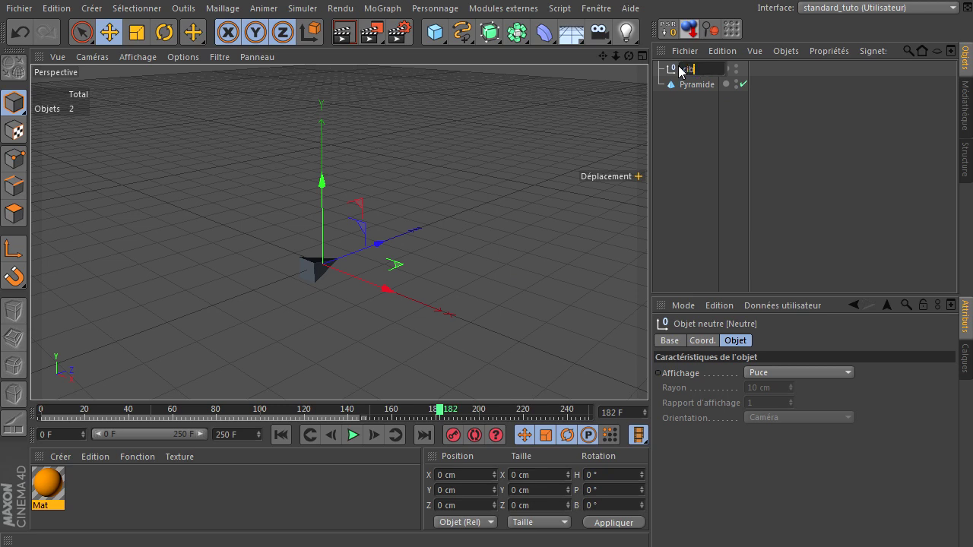
pyautogui.press('Return')
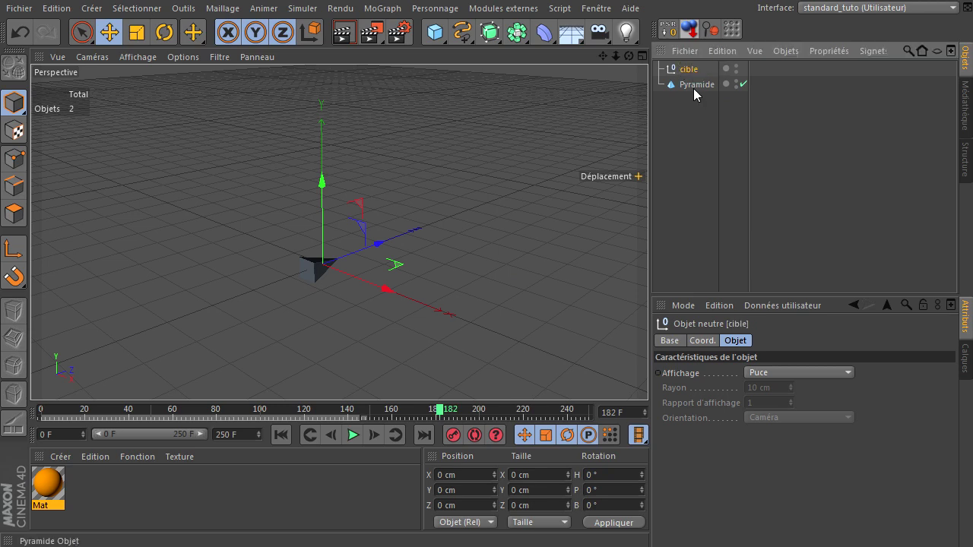
# Step: Give the pyramid a Target expression that aims at the cible null
pyautogui.click(693, 85)
pyautogui.rightClick(695, 84)
pyautogui.moveTo(832, 89)
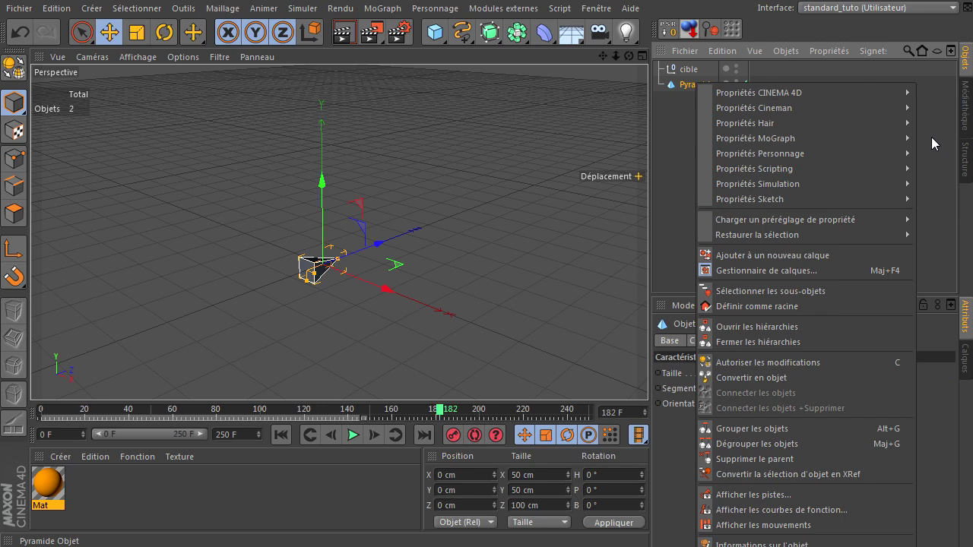
pyautogui.click(942, 138)
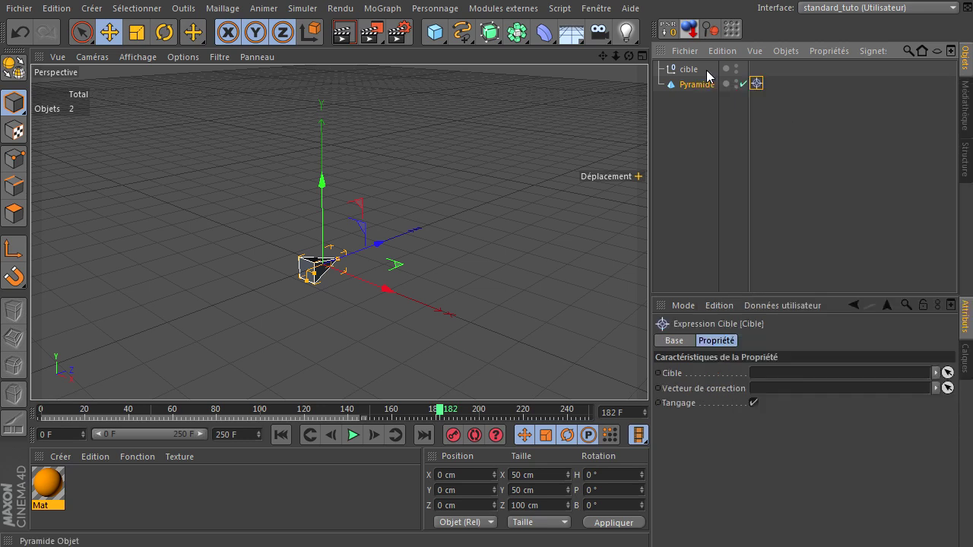
pyautogui.moveTo(839, 372); pyautogui.dragTo(832, 372)
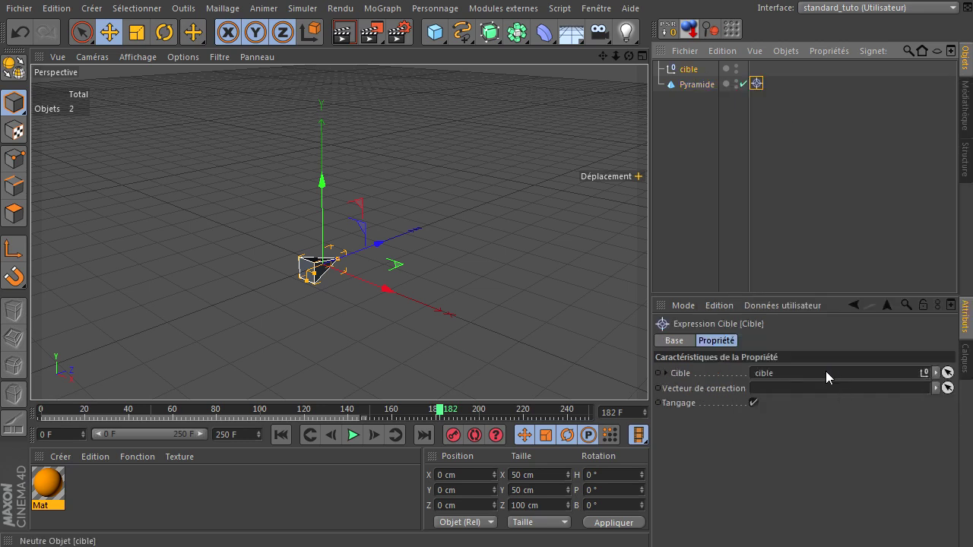
# Step: Move the cible null to about -420 cm along Z, and apply the Mat material to the pyramid
pyautogui.click(688, 69)
pyautogui.moveTo(370, 260); pyautogui.dragTo(228, 292)
pyautogui.moveTo(57, 487); pyautogui.dragTo(698, 88)
pyautogui.moveTo(601, 57); pyautogui.dragTo(662, 380)
pyautogui.moveTo(371, 250); pyautogui.dragTo(322, 260)
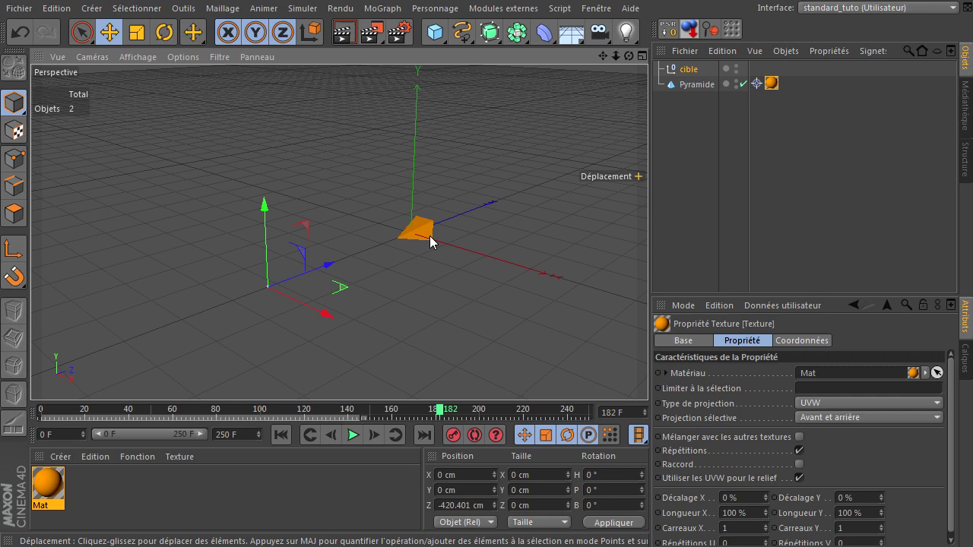
# Step: Display the cible null as a Hexagone with a radius of 50 cm
pyautogui.click(732, 117)
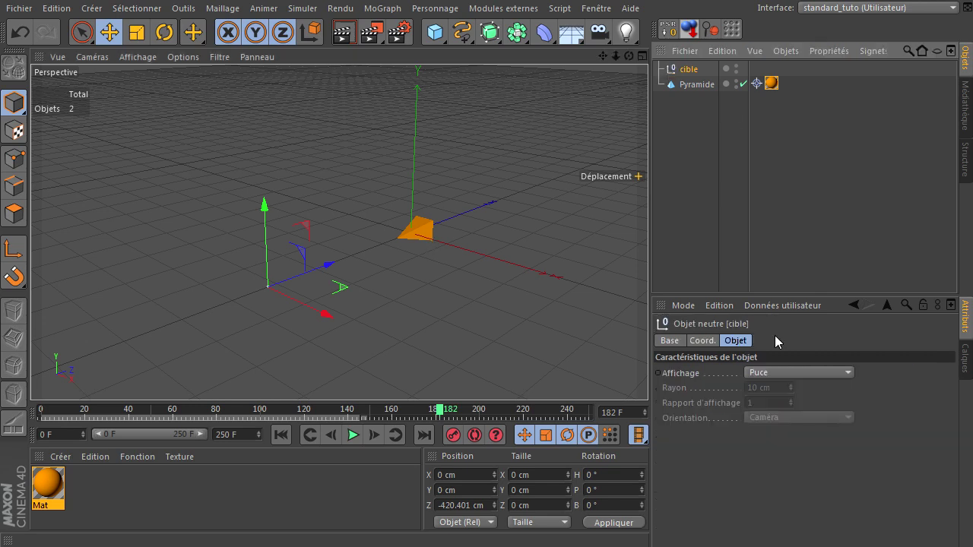
pyautogui.click(763, 373)
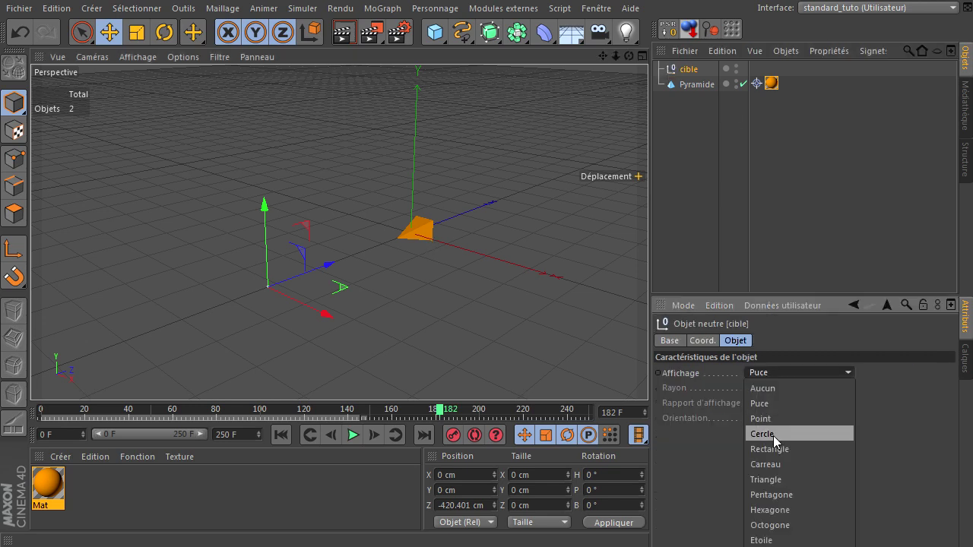
pyautogui.click(765, 510)
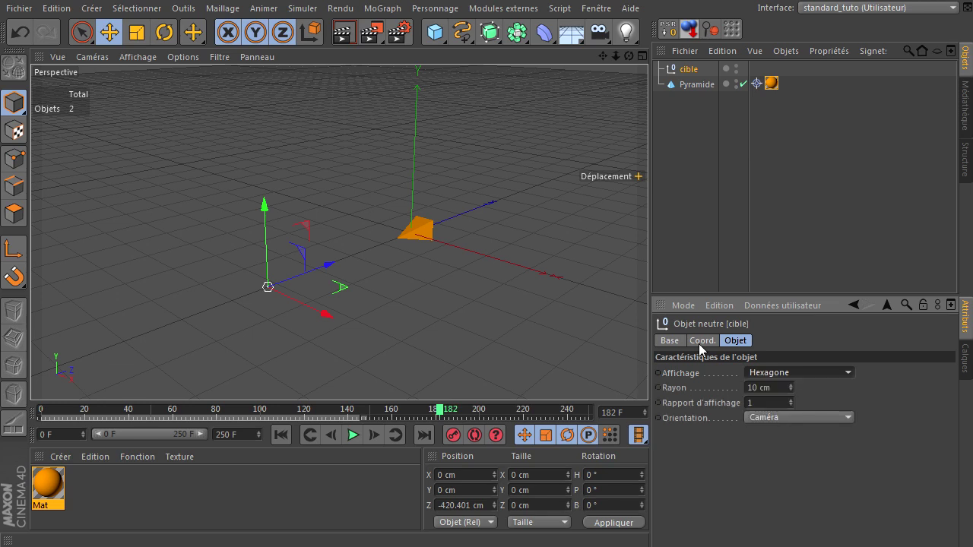
pyautogui.click(779, 388)
pyautogui.write('50')
pyautogui.press('Return')
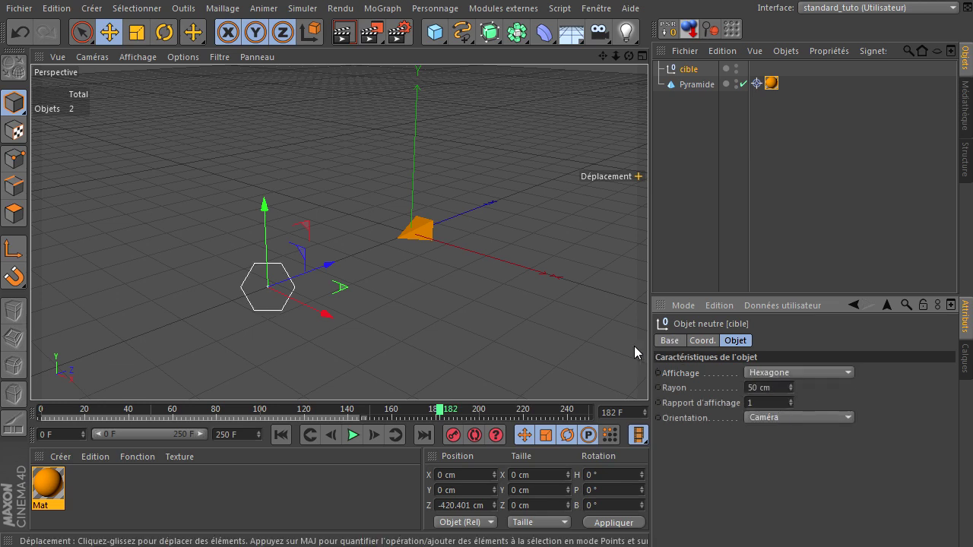
# Step: Activate the cible null's display colour and set it to a bright blue, hue 202° at full saturation
pyautogui.click(666, 342)
pyautogui.click(772, 431)
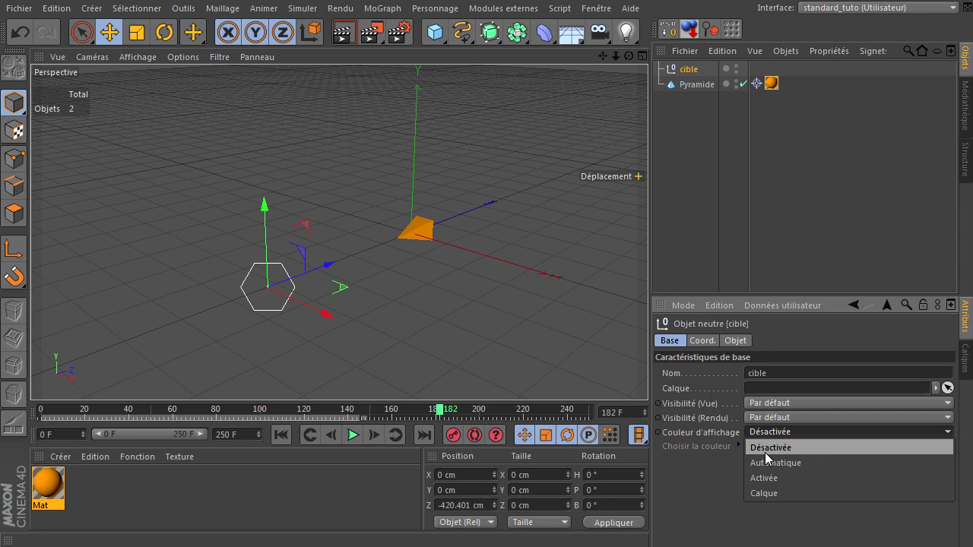
pyautogui.click(763, 480)
pyautogui.click(751, 448)
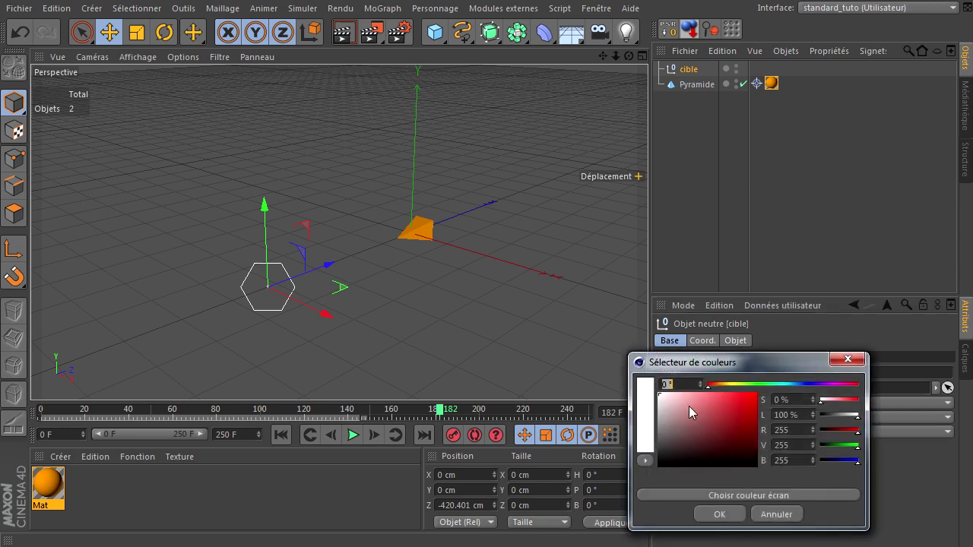
pyautogui.moveTo(800, 382); pyautogui.dragTo(792, 385)
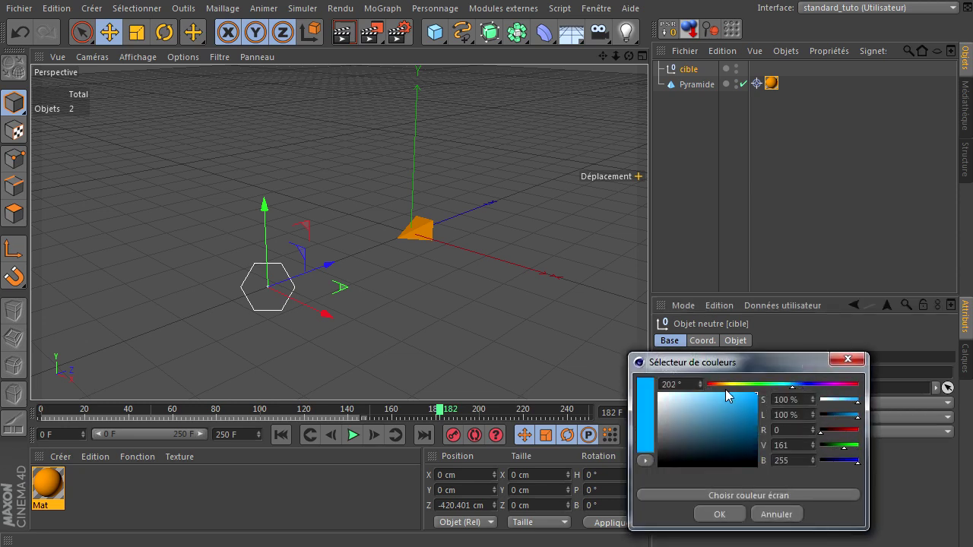
pyautogui.click(730, 509)
pyautogui.click(685, 237)
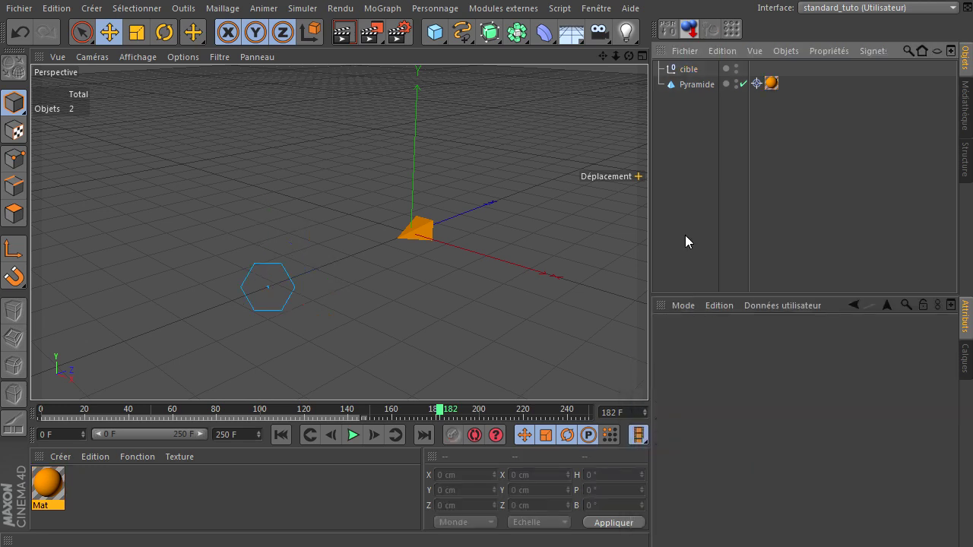
pyautogui.click(413, 230)
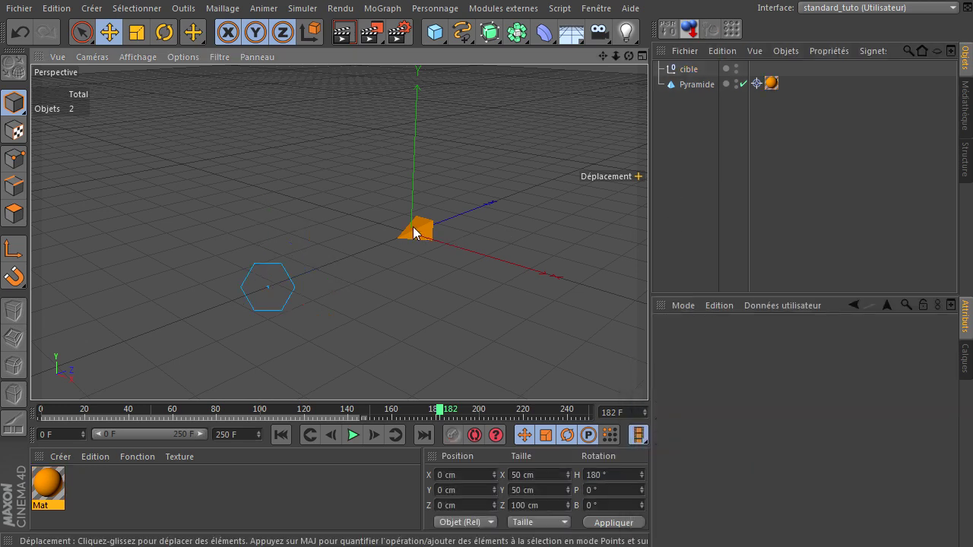
pyautogui.click(443, 301)
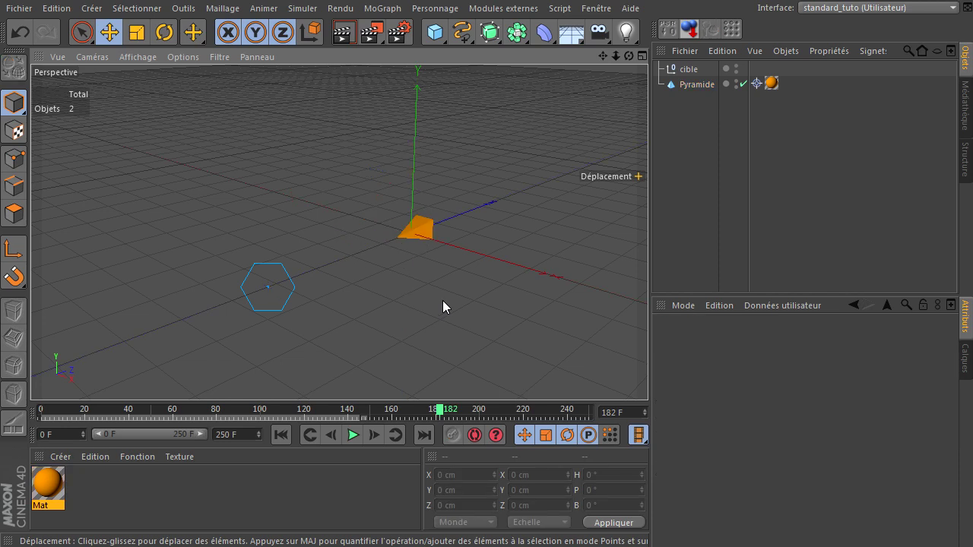
# Step: Return to frame 0 and move the cible null to about -108 cm in X and -59 cm in Y
pyautogui.click(685, 69)
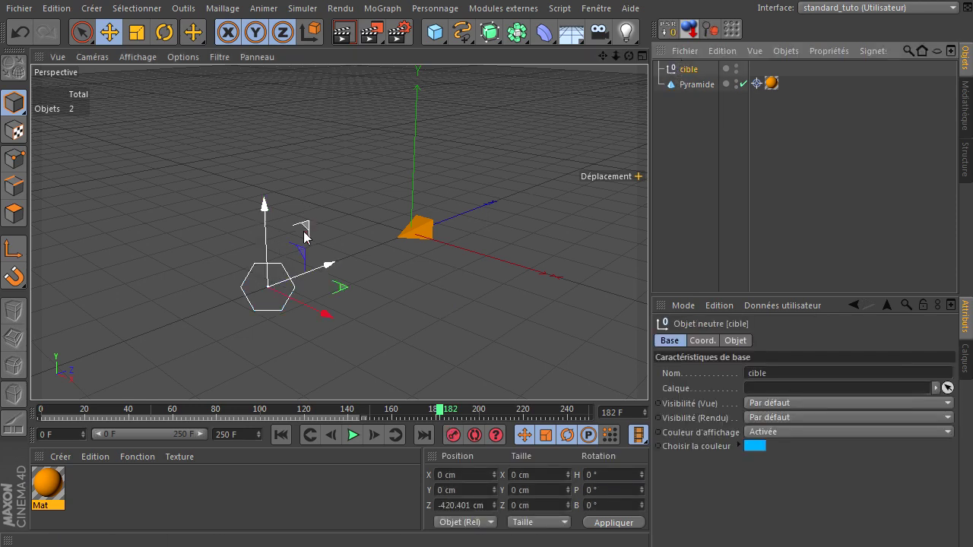
pyautogui.moveTo(302, 252); pyautogui.dragTo(262, 242)
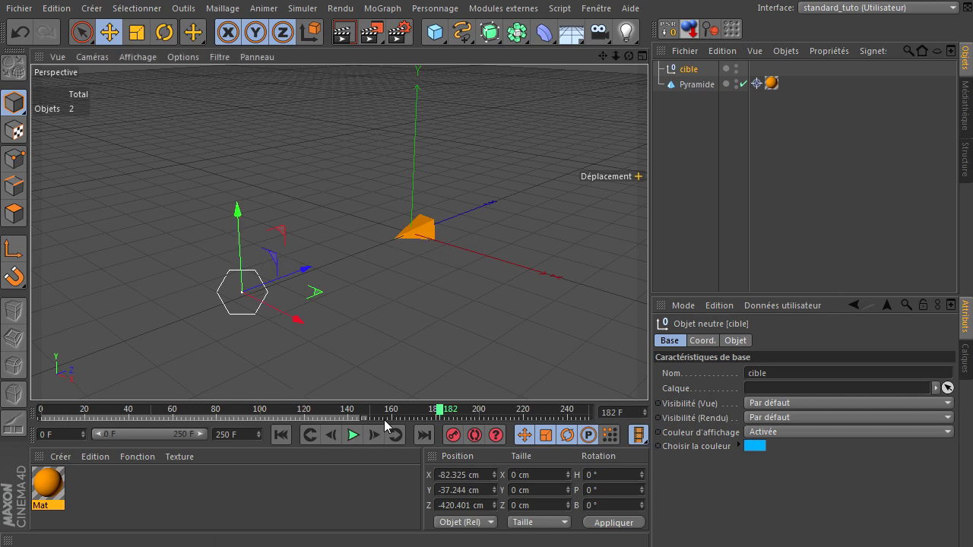
pyautogui.click(280, 435)
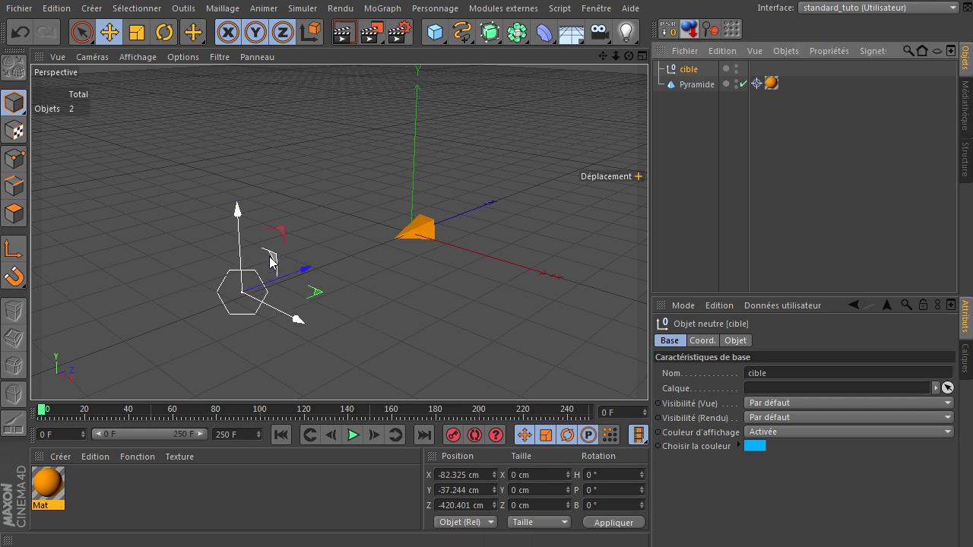
pyautogui.moveTo(272, 261)
pyautogui.mouseDown()
pyautogui.moveTo(158, 196)
pyautogui.moveTo(554, 202)
pyautogui.moveTo(466, 201)
pyautogui.moveTo(238, 243)
pyautogui.moveTo(261, 116)
pyautogui.moveTo(254, 224)
pyautogui.moveTo(317, 294)
pyautogui.moveTo(261, 195)
pyautogui.moveTo(380, 178)
pyautogui.moveTo(453, 282)
pyautogui.moveTo(125, 281)
pyautogui.moveTo(440, 230)
pyautogui.moveTo(276, 130)
pyautogui.moveTo(282, 165)
pyautogui.moveTo(153, 299)
pyautogui.moveTo(147, 191)
pyautogui.moveTo(341, 221)
pyautogui.moveTo(276, 235)
pyautogui.moveTo(493, 253)
pyautogui.moveTo(228, 245)
pyautogui.moveTo(306, 124)
pyautogui.moveTo(205, 159)
pyautogui.moveTo(166, 267)
pyautogui.moveTo(402, 245)
pyautogui.moveTo(330, 220)
pyautogui.moveTo(377, 246)
pyautogui.moveTo(301, 298)
pyautogui.moveTo(228, 258)
pyautogui.moveTo(267, 262)
pyautogui.mouseUp()
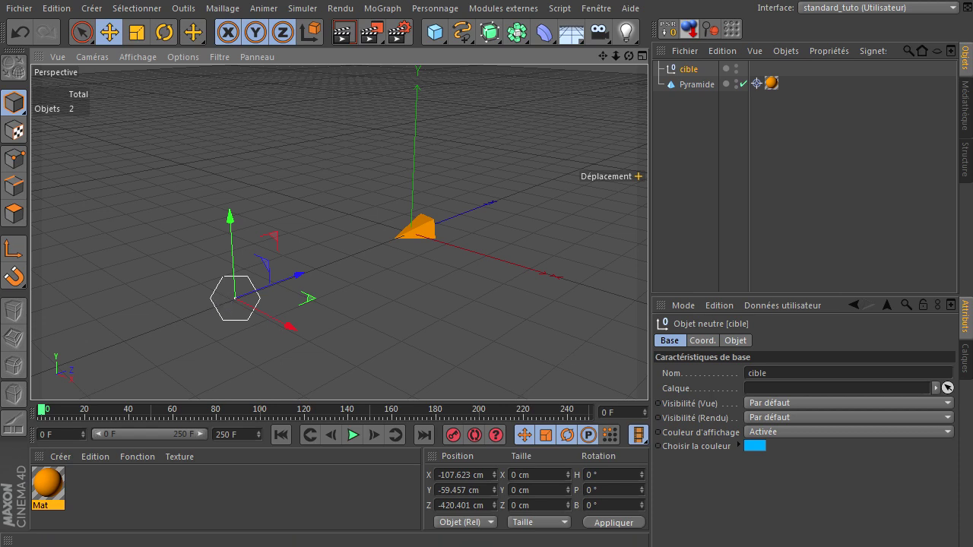
# Step: Record a freehand movement of the cible null in real time with Cappuccino, capturing position only, and close Cappuccino
pyautogui.moveTo(782, 541); pyautogui.dragTo(763, 165)
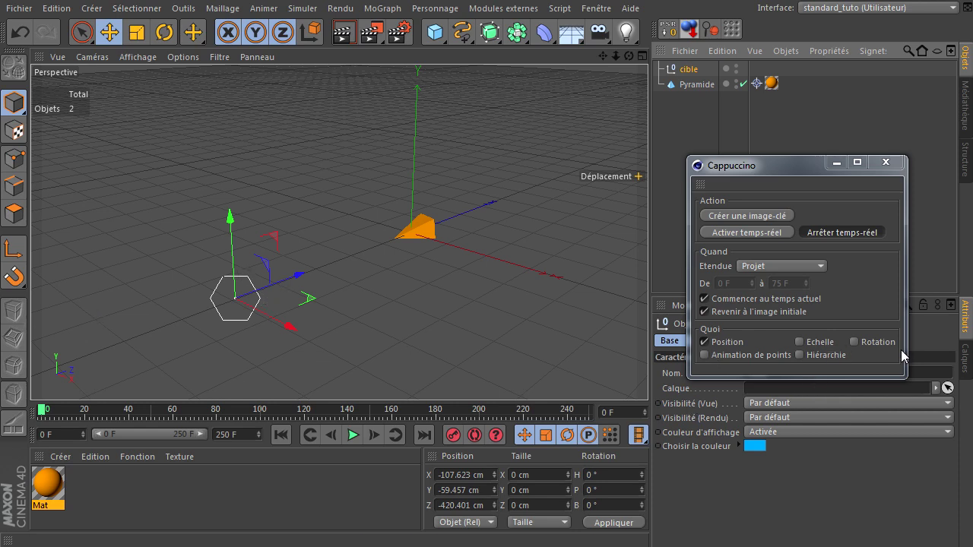
pyautogui.click(739, 232)
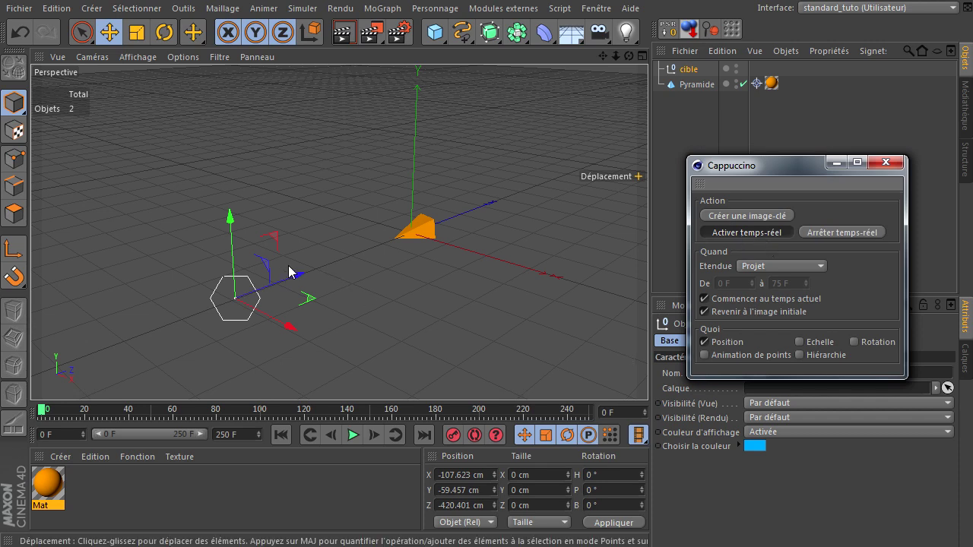
pyautogui.moveTo(262, 269)
pyautogui.mouseDown()
pyautogui.moveTo(160, 209)
pyautogui.moveTo(443, 250)
pyautogui.moveTo(282, 145)
pyautogui.moveTo(215, 150)
pyautogui.moveTo(240, 275)
pyautogui.moveTo(213, 326)
pyautogui.moveTo(458, 311)
pyautogui.moveTo(537, 168)
pyautogui.moveTo(307, 190)
pyautogui.moveTo(175, 156)
pyautogui.moveTo(190, 212)
pyautogui.moveTo(319, 329)
pyautogui.moveTo(497, 200)
pyautogui.moveTo(399, 109)
pyautogui.moveTo(571, 260)
pyautogui.moveTo(311, 298)
pyautogui.moveTo(278, 224)
pyautogui.moveTo(193, 281)
pyautogui.moveTo(224, 222)
pyautogui.mouseUp()
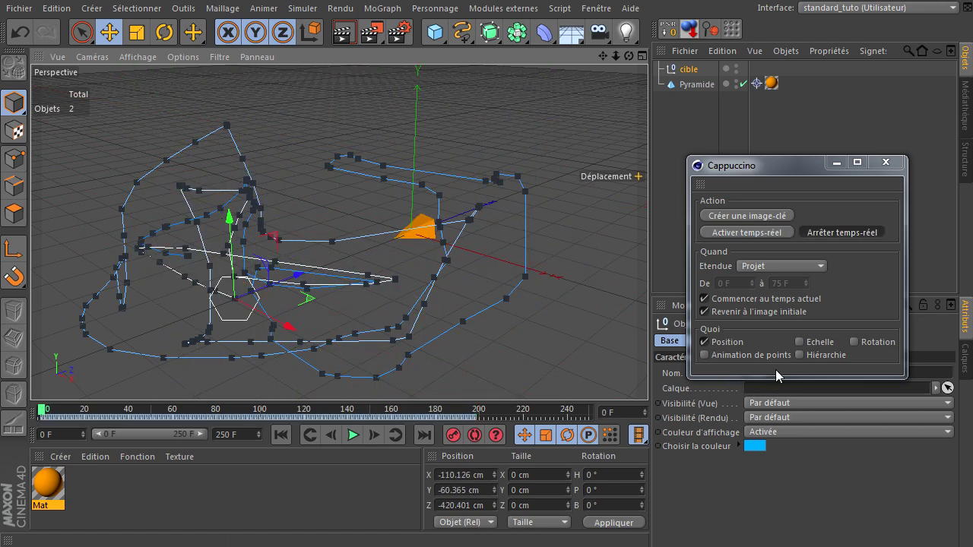
pyautogui.click(886, 163)
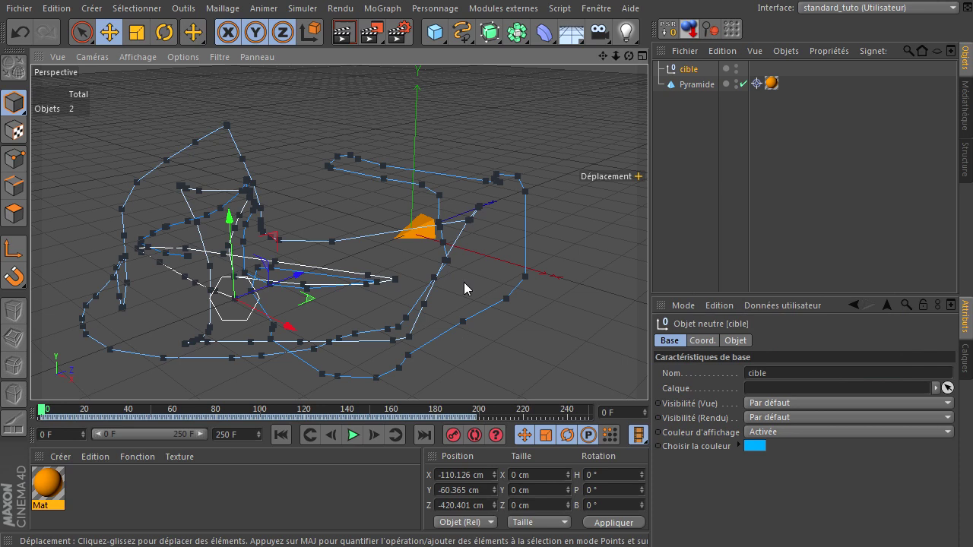
# Step: Play the animation with the pyramid selected to check how it follows the cible null, and return to frame 0
pyautogui.moveTo(628, 56); pyautogui.dragTo(609, 388)
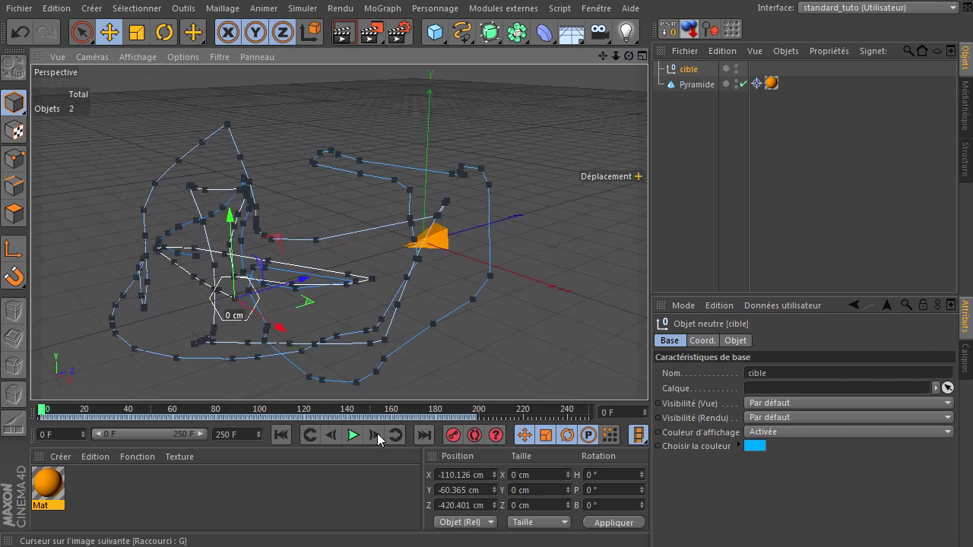
pyautogui.click(694, 84)
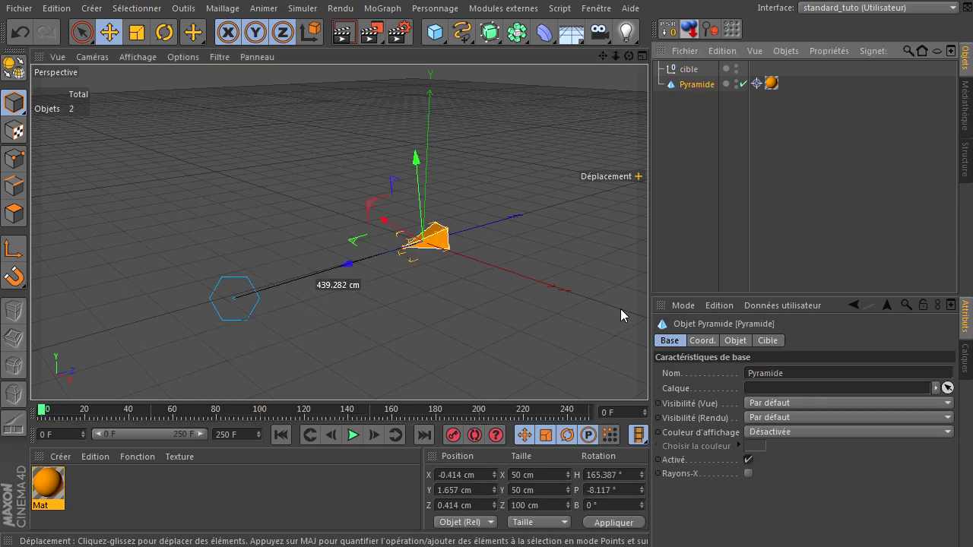
pyautogui.click(353, 434)
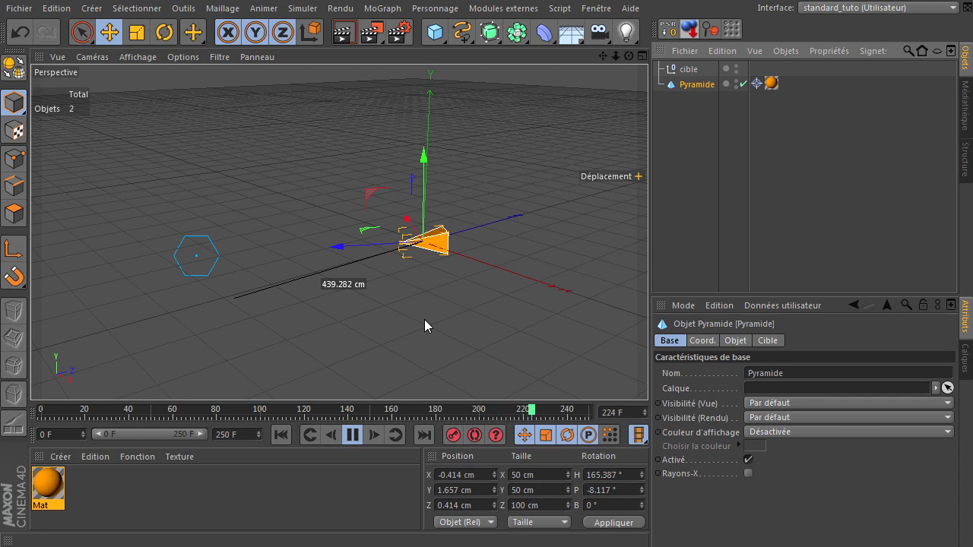
pyautogui.click(351, 436)
pyautogui.click(283, 435)
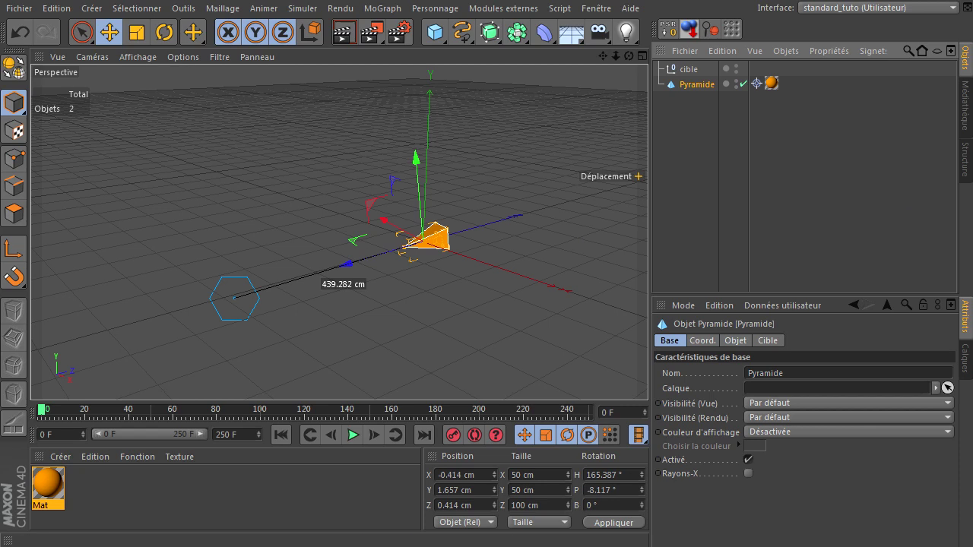
# Step: Record the pyramid's target-driven motion in real time with Cappuccino, capturing Rotation instead of Position, and close Cappuccino
pyautogui.moveTo(430, 237); pyautogui.dragTo(429, 238)
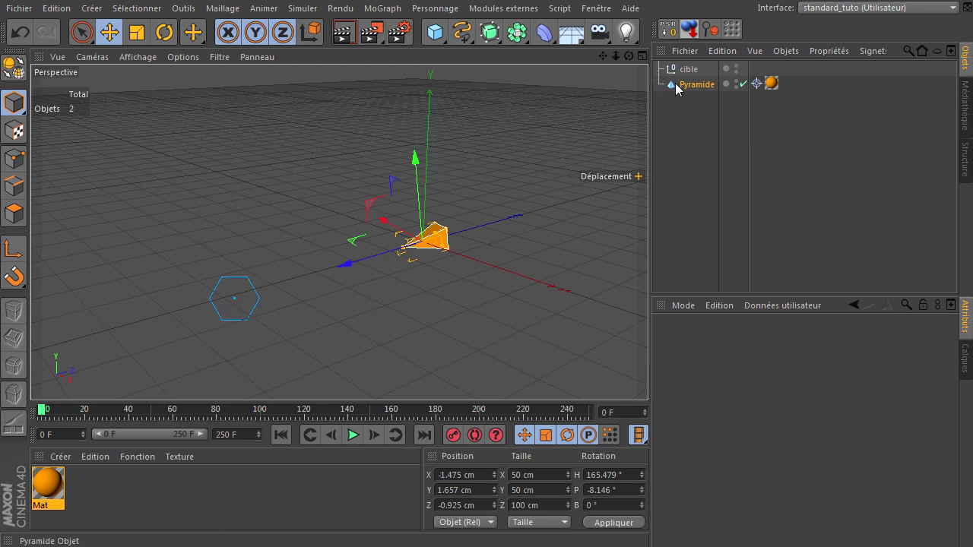
pyautogui.click(689, 69)
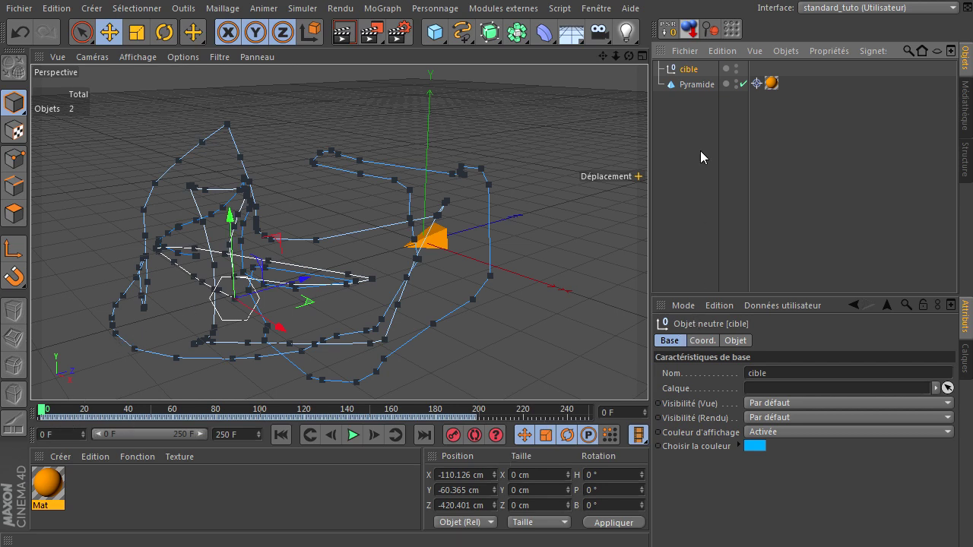
pyautogui.click(696, 84)
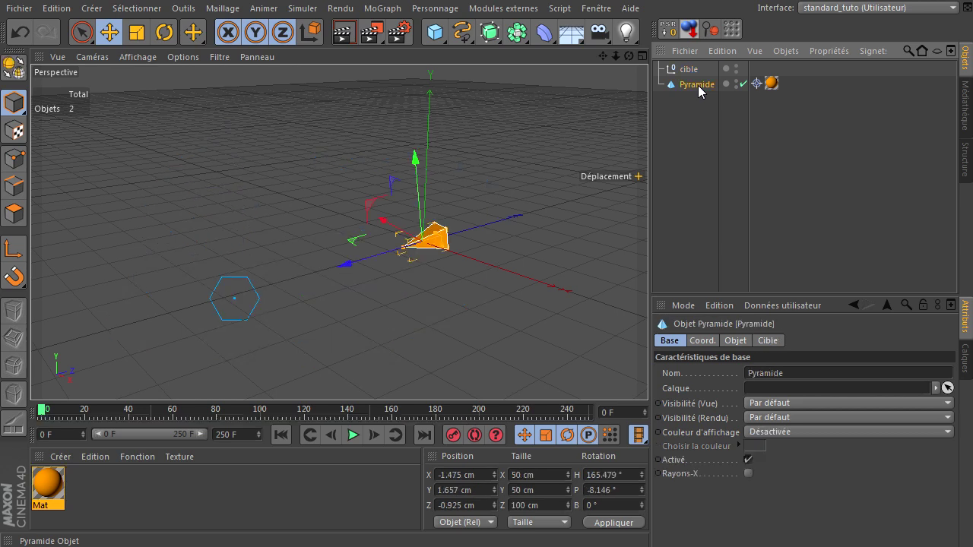
pyautogui.click(434, 9)
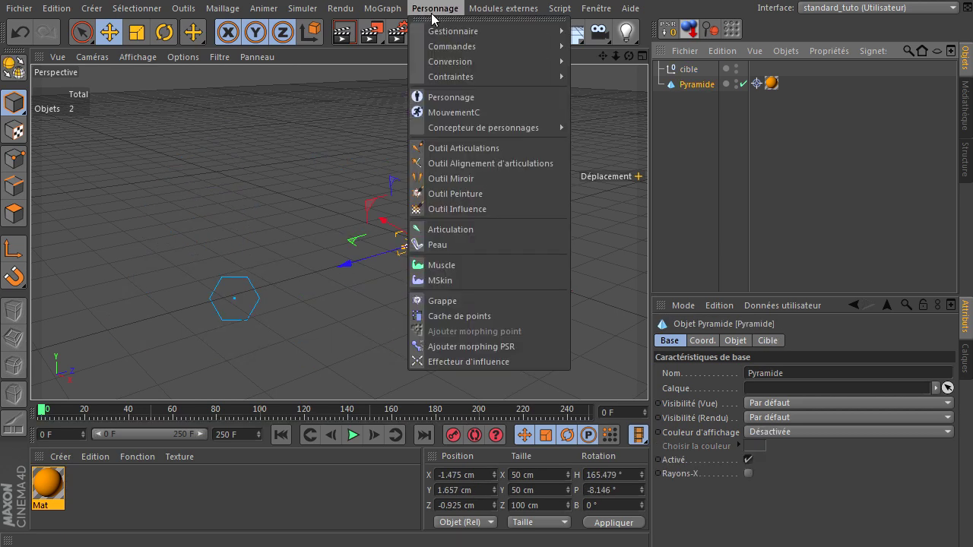
pyautogui.moveTo(446, 38)
pyautogui.click(576, 80)
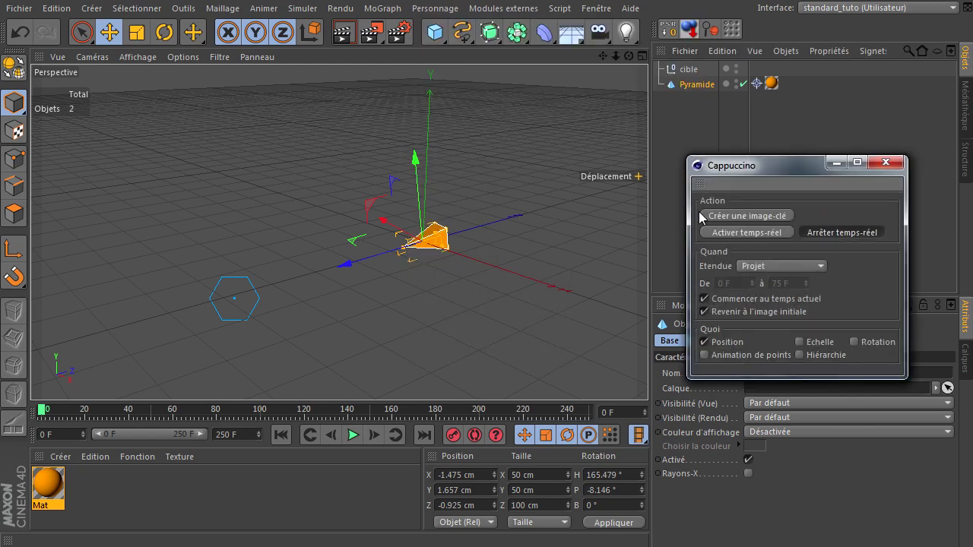
pyautogui.click(703, 342)
pyautogui.click(855, 342)
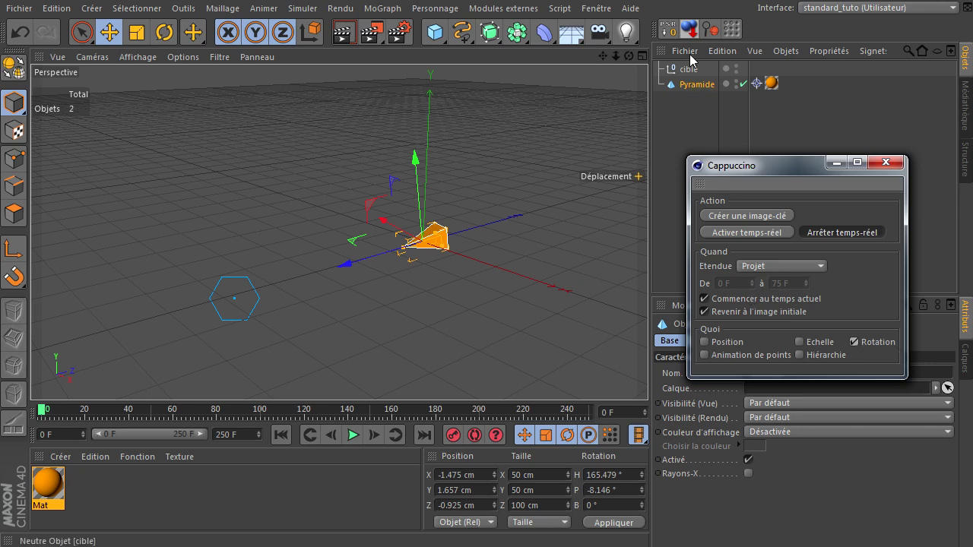
pyautogui.click(763, 237)
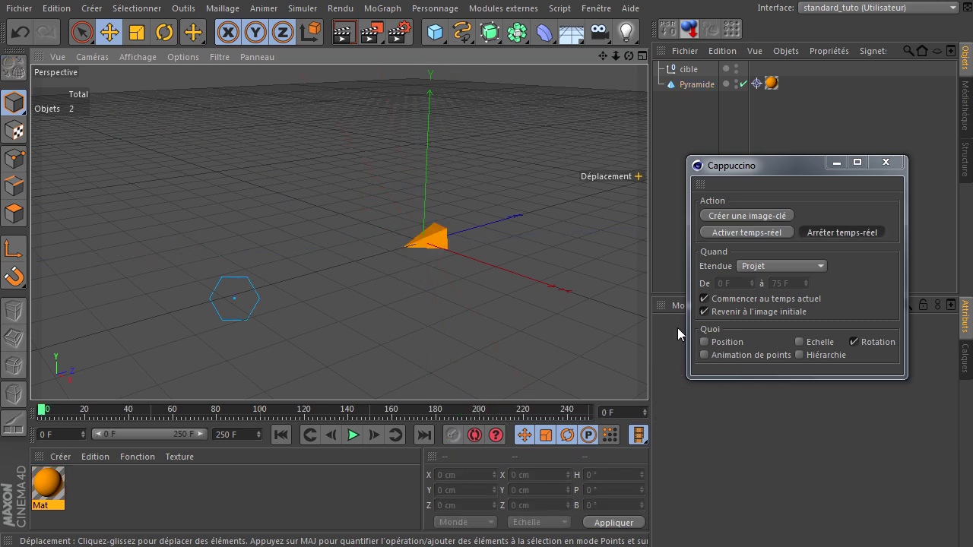
pyautogui.click(885, 162)
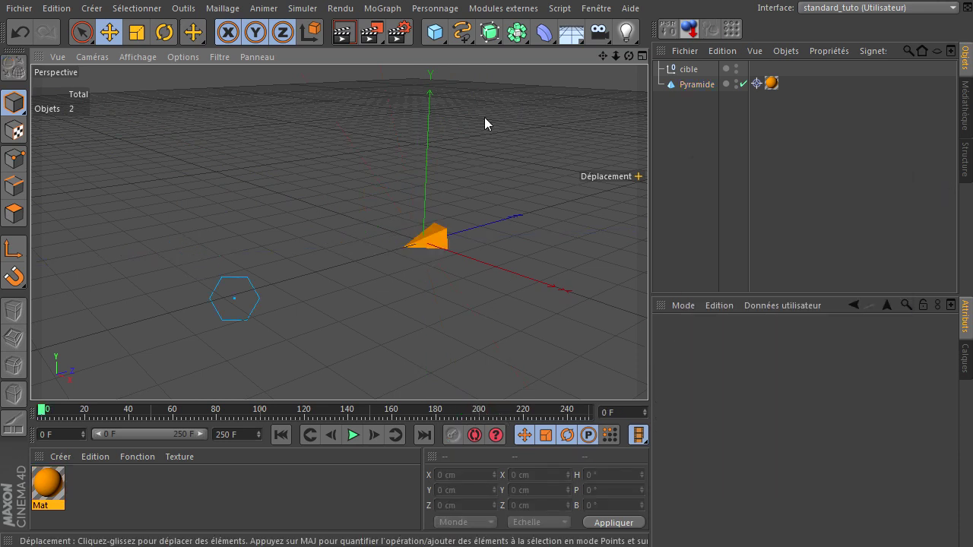
# Step: Delete the cible null and the pyramid's Target expression
pyautogui.click(688, 68)
pyautogui.press('Delete')
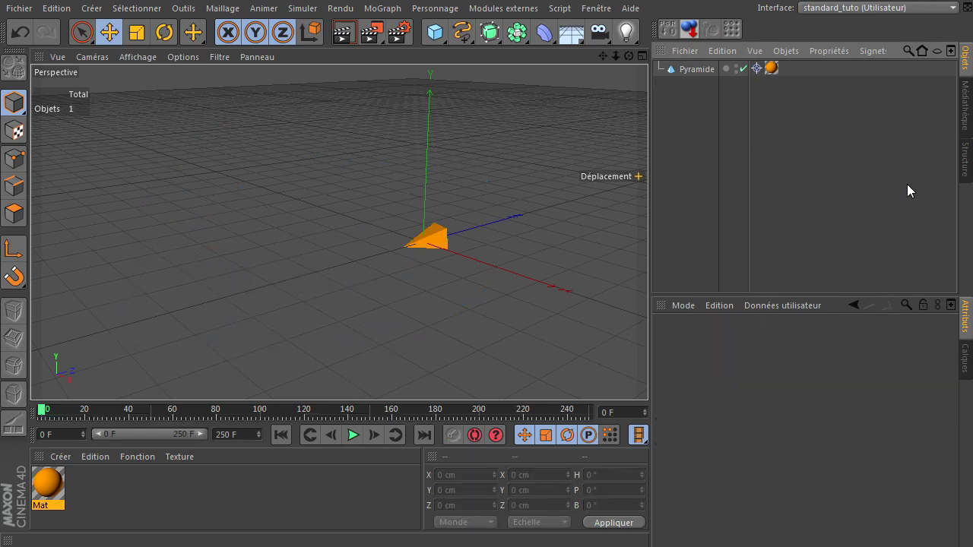
pyautogui.click(754, 70)
pyautogui.press('Delete')
# Step: Open the timeline for the pyramid and expand its tracks to examine the recorded rotation keys
pyautogui.click(686, 70)
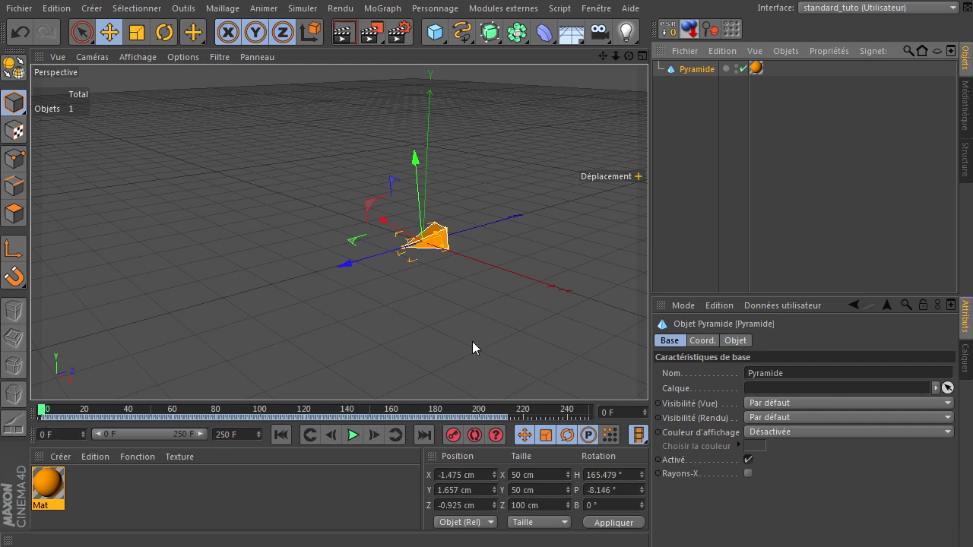
pyautogui.click(595, 8)
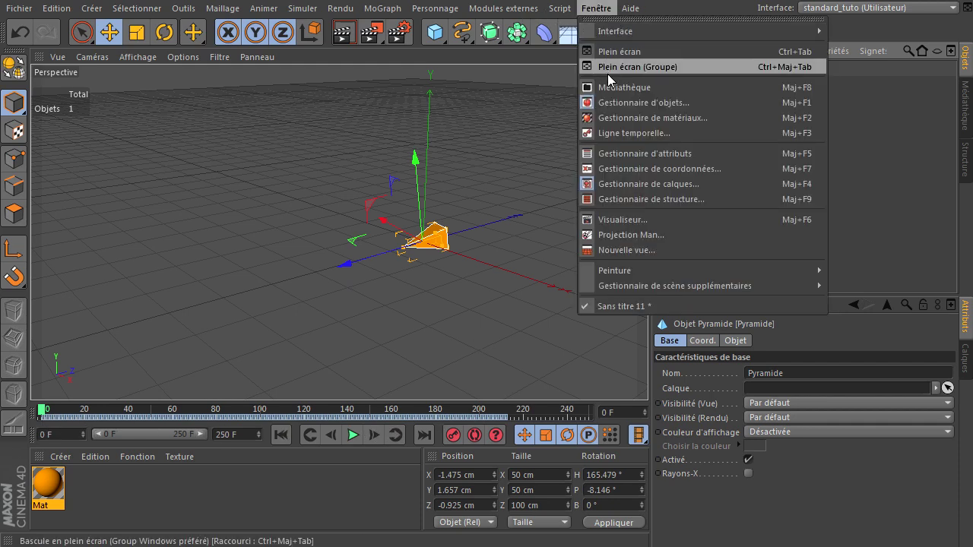
pyautogui.click(611, 134)
pyautogui.moveTo(497, 217); pyautogui.dragTo(486, 119)
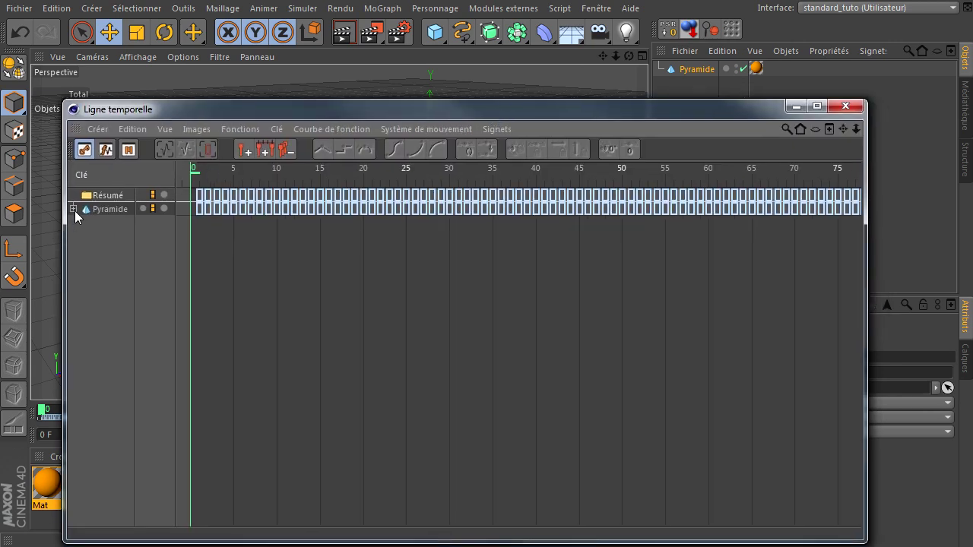
pyautogui.click(73, 209)
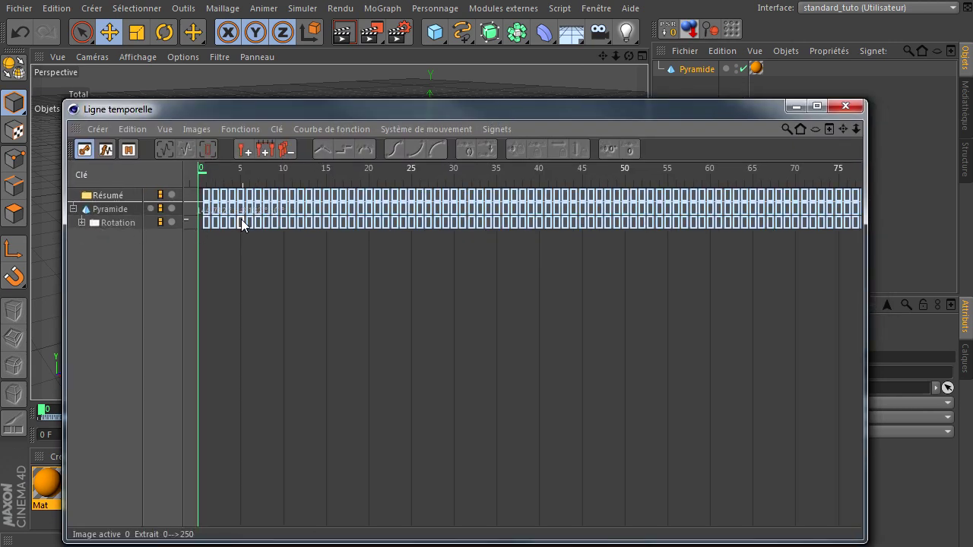
# Step: Close the timeline, play the animation to check the pyramid's recorded rotation, and return to frame 0
pyautogui.click(845, 106)
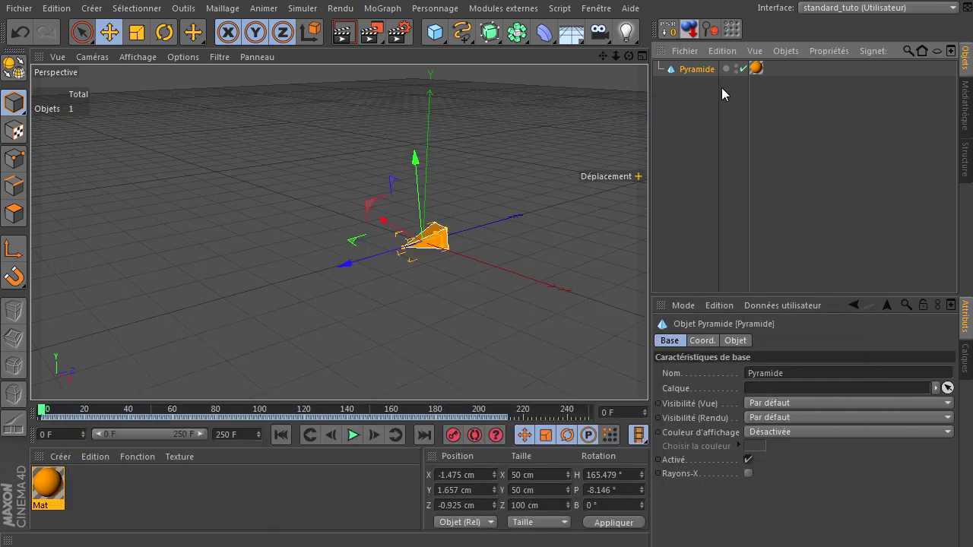
pyautogui.click(352, 435)
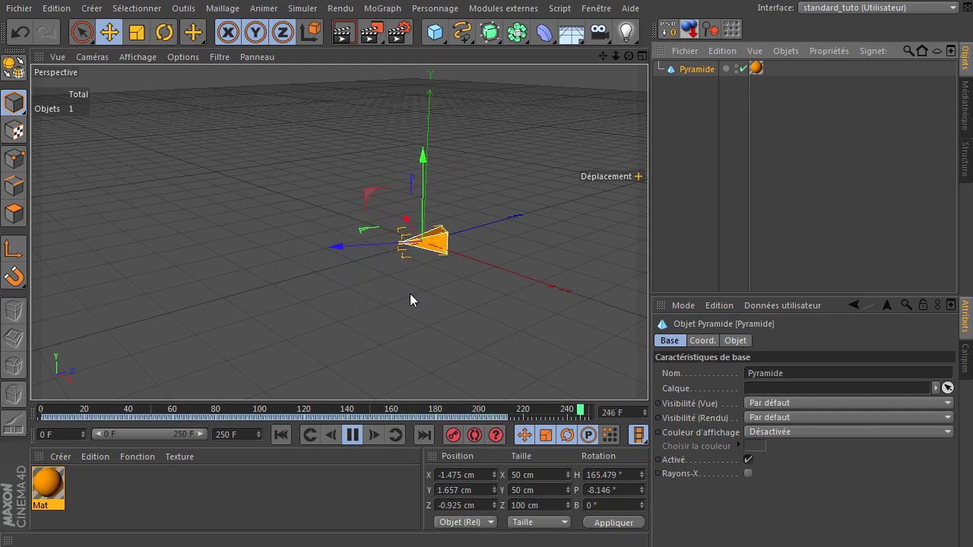
pyautogui.click(352, 436)
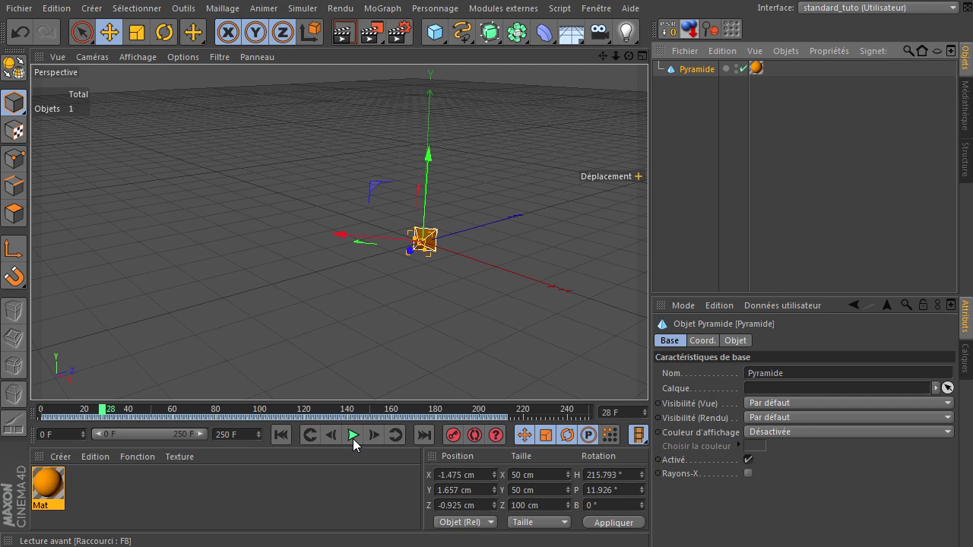
pyautogui.click(282, 433)
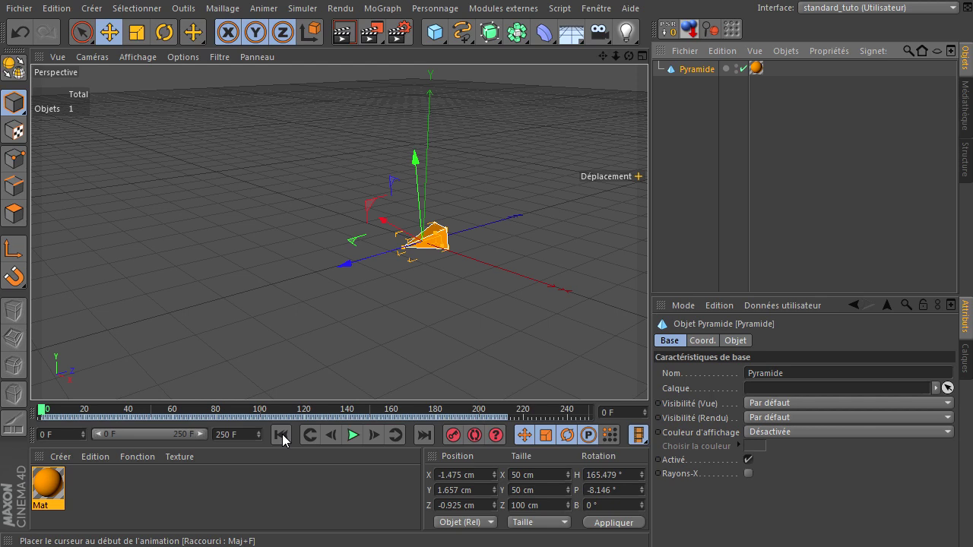
# Step: Delete the pyramid and close the project without saving, leaving an empty scene
pyautogui.press('Delete')
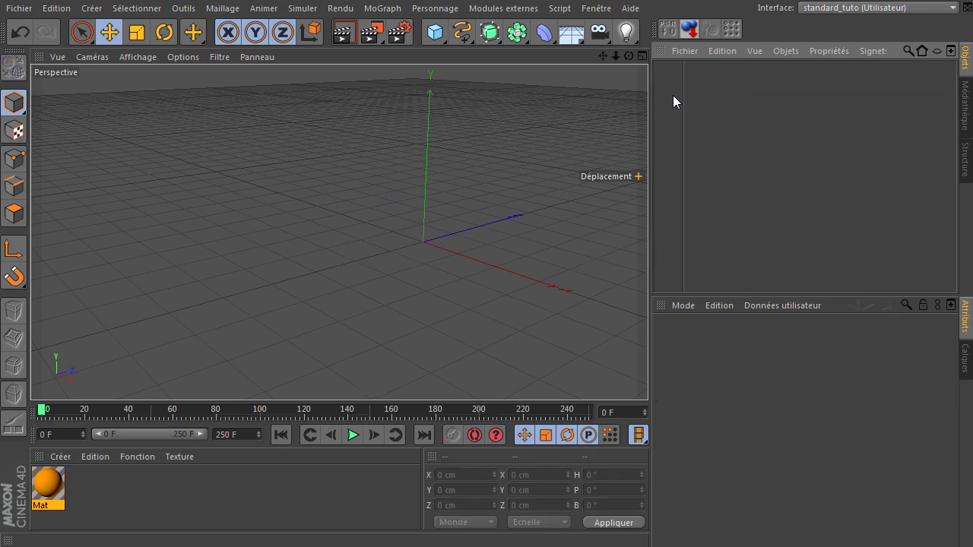
pyautogui.click(19, 8)
pyautogui.click(64, 112)
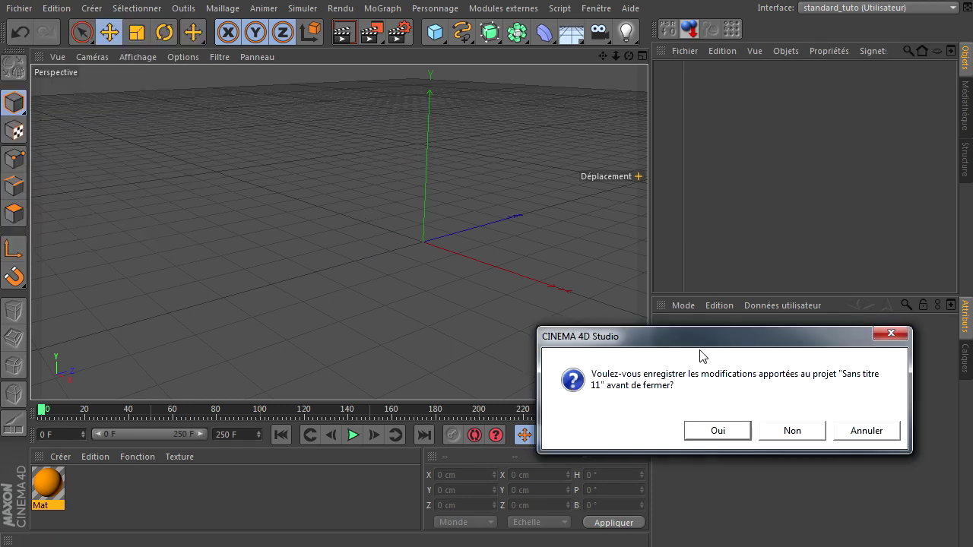
pyautogui.click(769, 431)
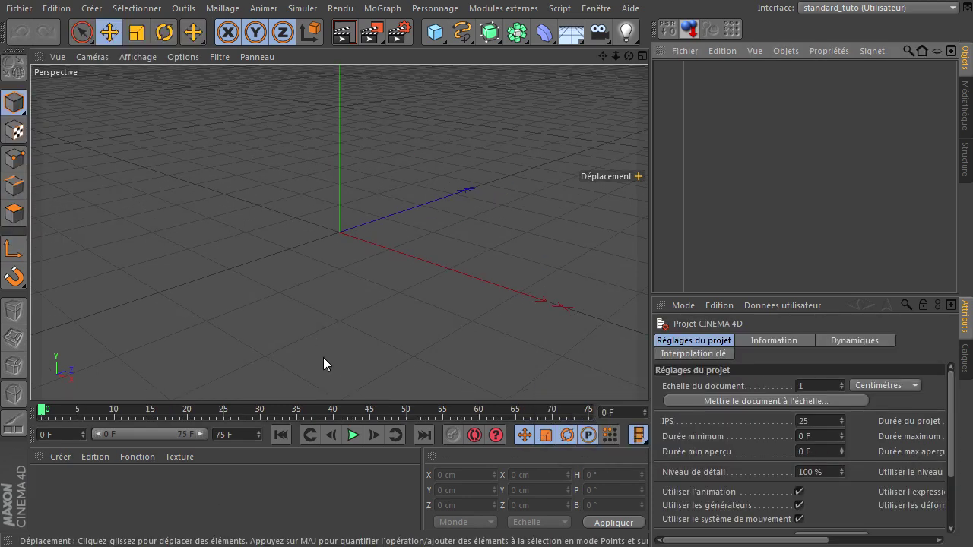
# Step: Add a cube and set its size to 100 cm in X, 50 cm in Y and 50 cm in Z
pyautogui.moveTo(435, 31); pyautogui.dragTo(636, 54)
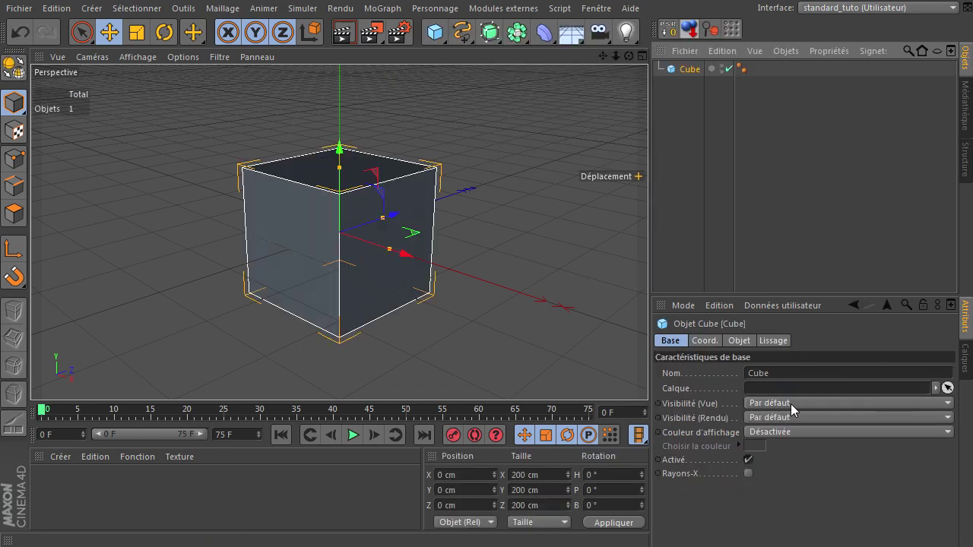
pyautogui.click(733, 343)
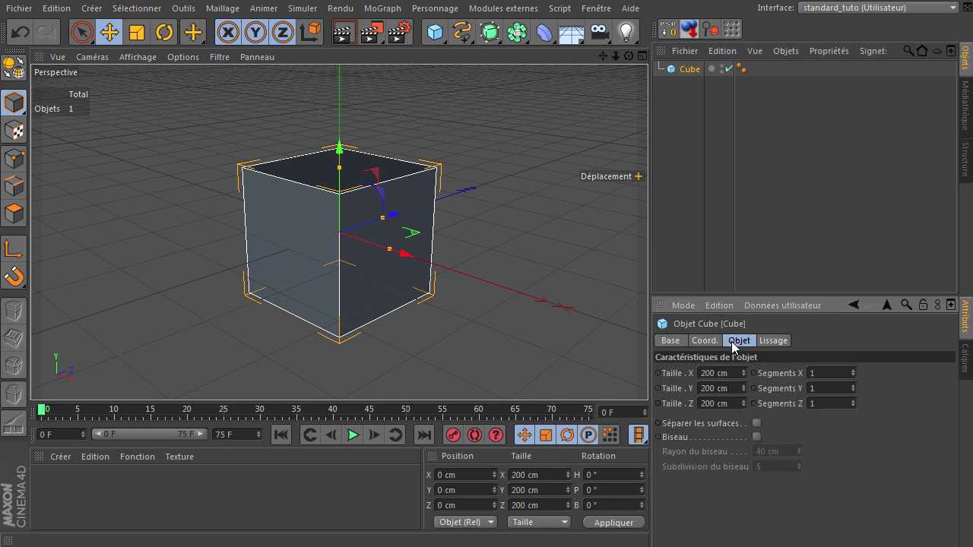
pyautogui.write('50')
pyautogui.click(728, 406)
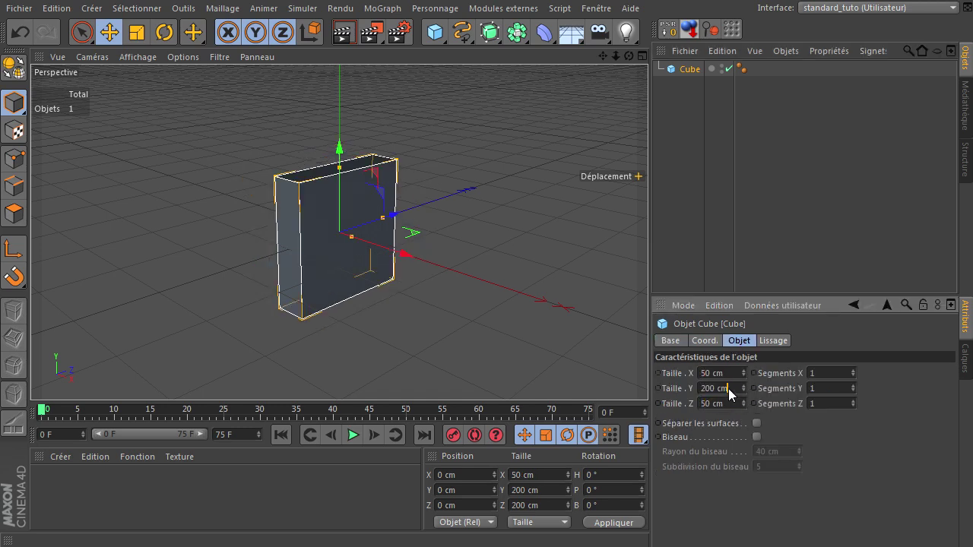
pyautogui.write('50')
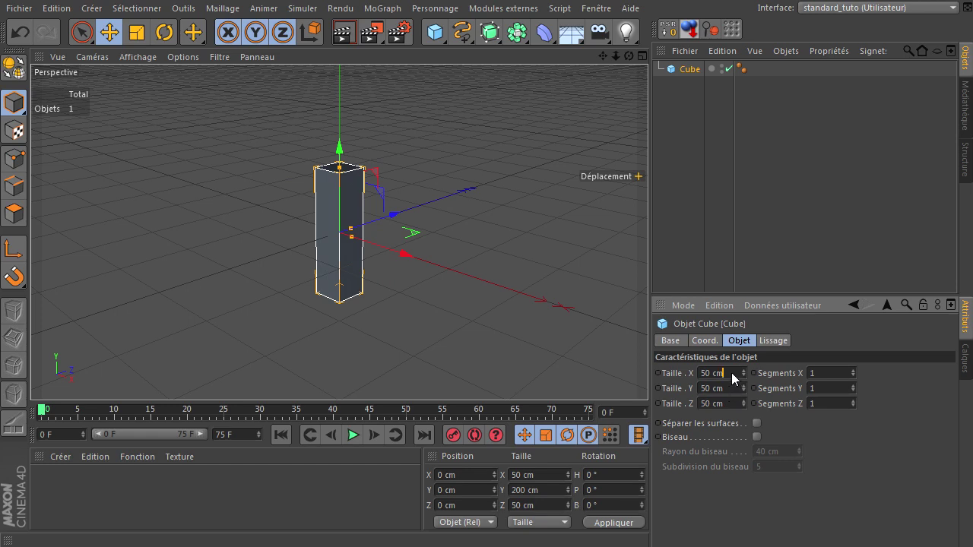
pyautogui.click(731, 373)
pyautogui.write('1')
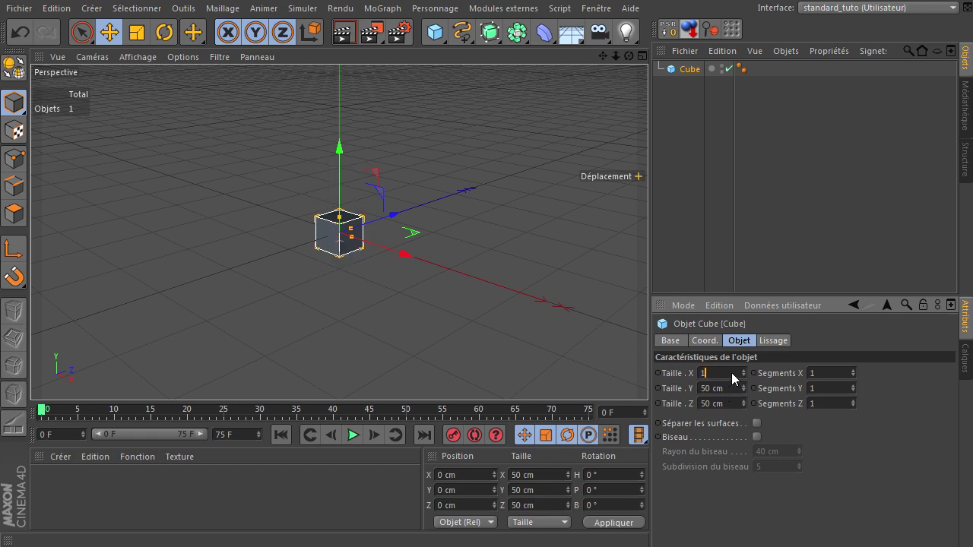
pyautogui.write('00')
pyautogui.press('Return')
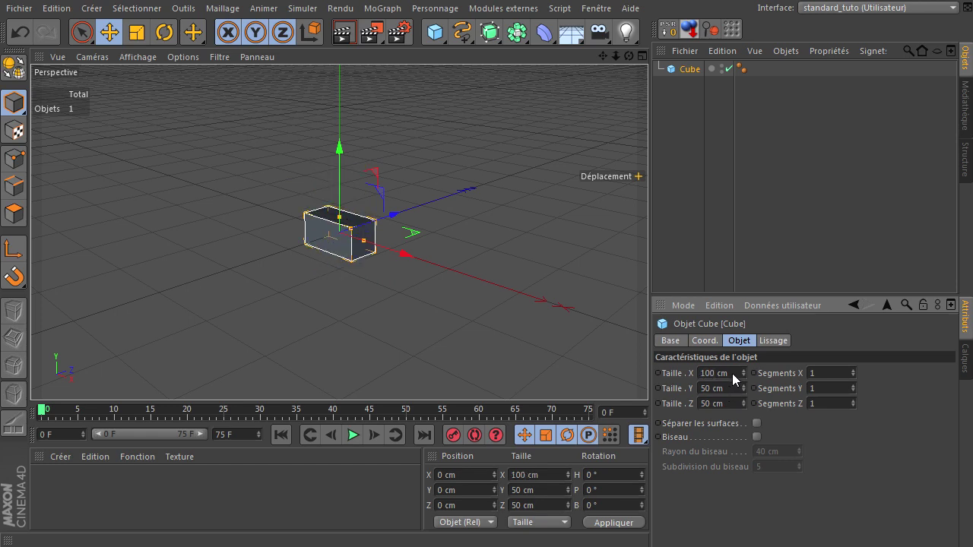
# Step: Draw an open, winding cubic spline of 13 points around the cube in the top view, like a race track, and deselect its points
pyautogui.middleClick(394, 268)
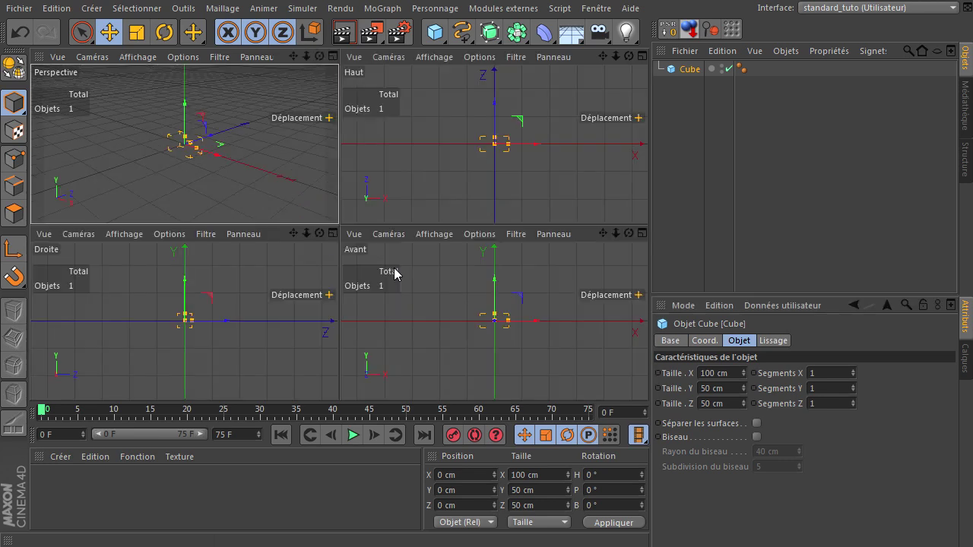
pyautogui.middleClick(371, 190)
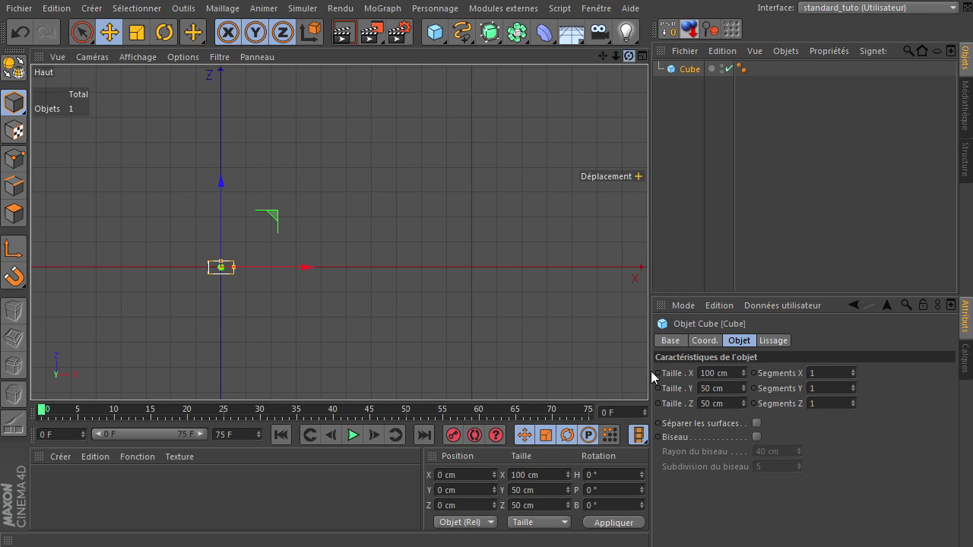
pyautogui.moveTo(603, 56); pyautogui.dragTo(334, 427)
pyautogui.scroll(-9, 421, 142)
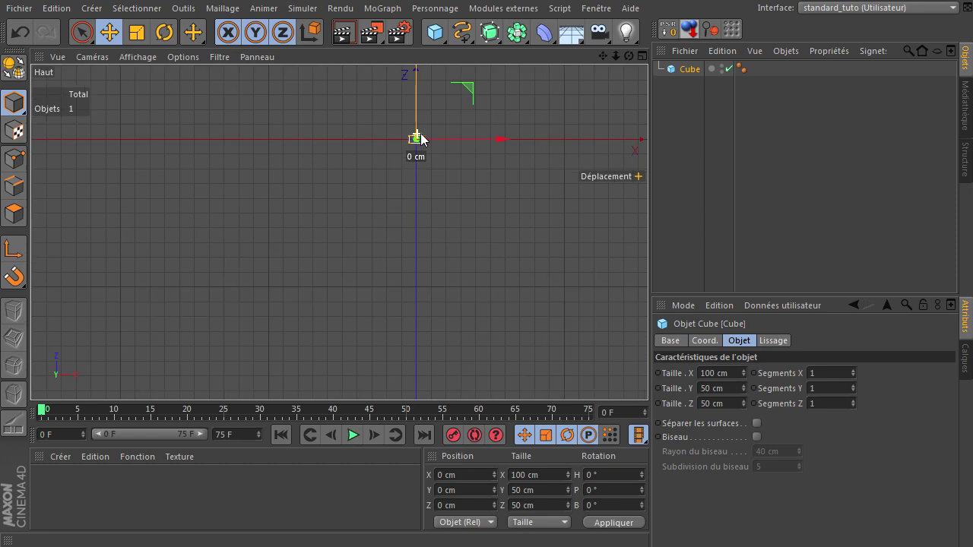
pyautogui.click(462, 32)
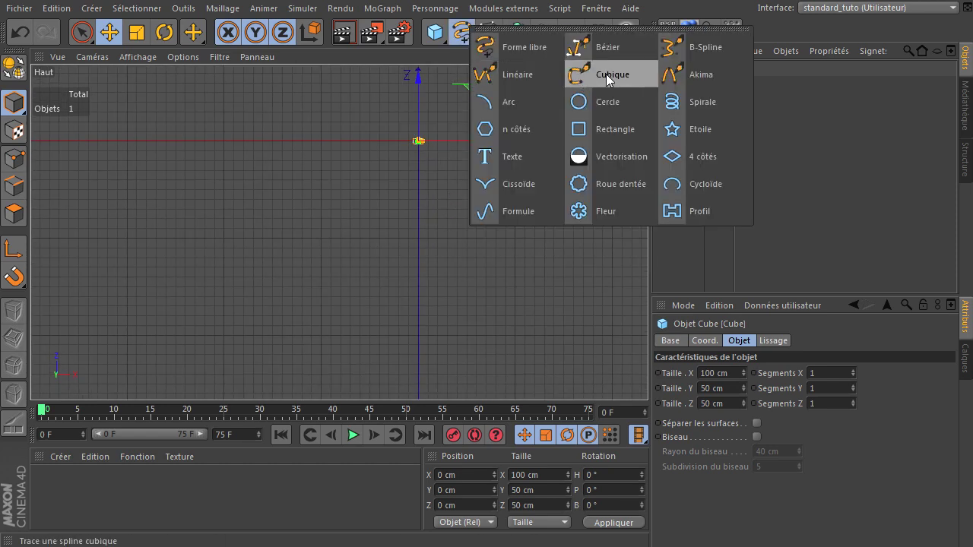
pyautogui.click(604, 70)
pyautogui.click(413, 117)
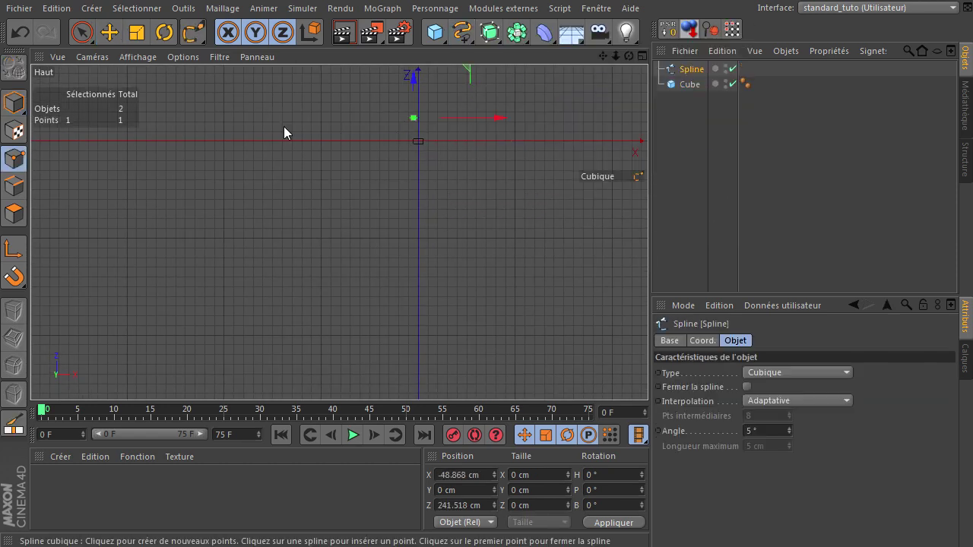
pyautogui.click(195, 127)
pyautogui.click(74, 213)
pyautogui.click(68, 313)
pyautogui.click(125, 390)
pyautogui.click(280, 333)
pyautogui.click(315, 200)
pyautogui.click(475, 226)
pyautogui.click(492, 348)
pyautogui.click(623, 351)
pyautogui.click(604, 231)
pyautogui.click(535, 114)
pyautogui.click(466, 82)
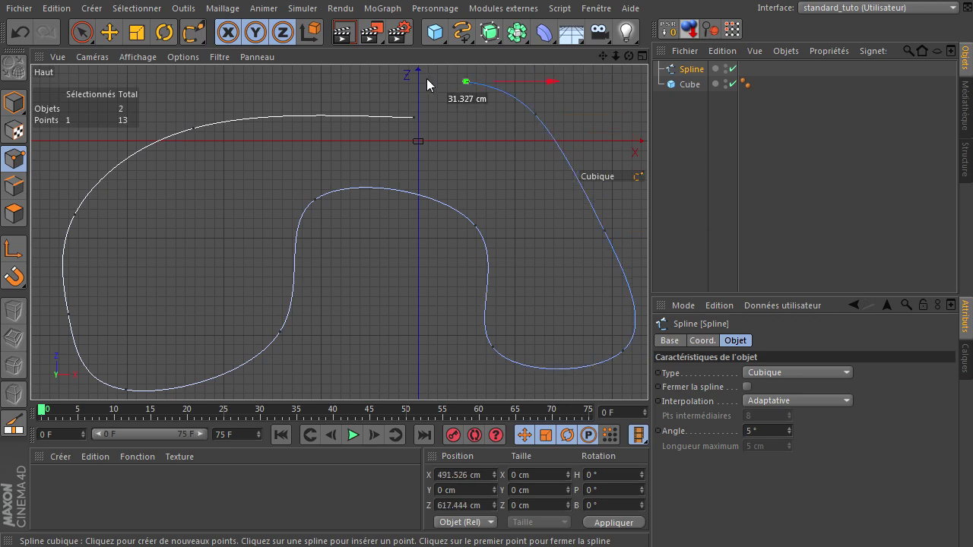
pyautogui.click(86, 32)
pyautogui.click(247, 221)
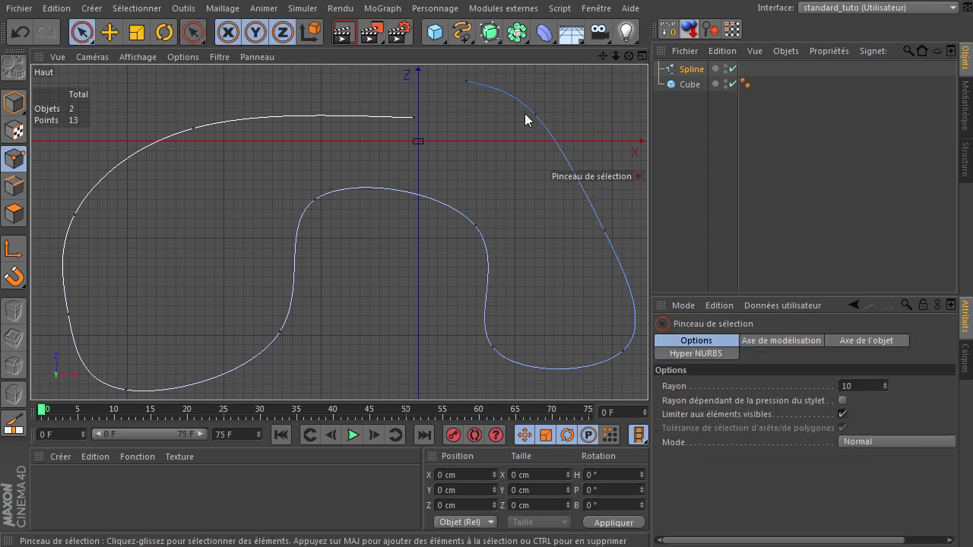
# Step: Move the cube onto the spline's first point, just beside the Z axis in the top view
pyautogui.click(687, 87)
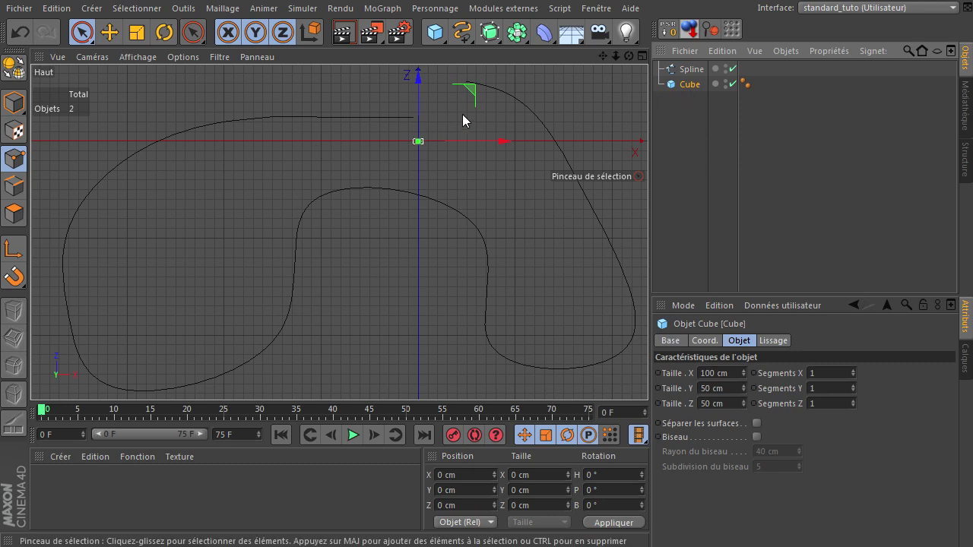
pyautogui.moveTo(470, 95); pyautogui.dragTo(463, 72)
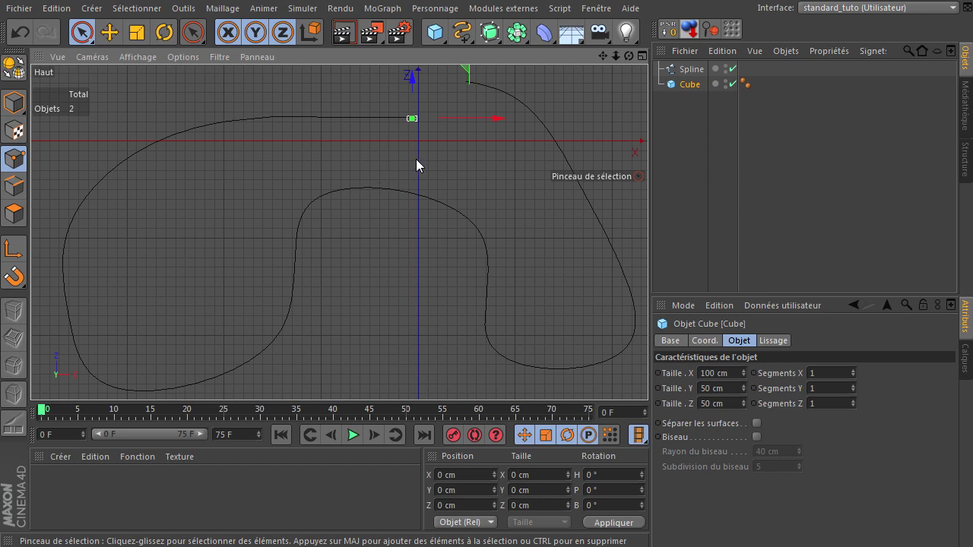
pyautogui.scroll(-1, 449, 186)
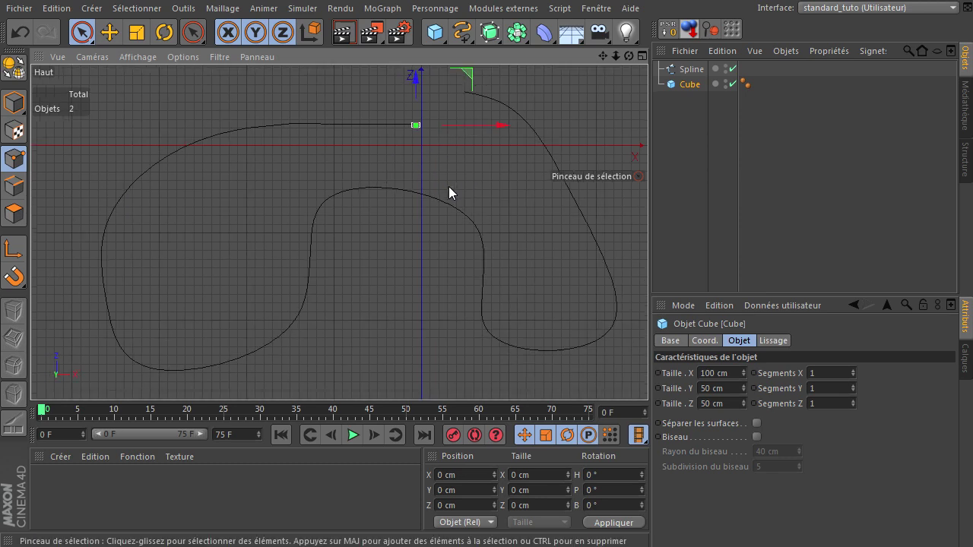
pyautogui.moveTo(469, 72)
pyautogui.mouseDown()
pyautogui.moveTo(271, 80)
pyautogui.moveTo(160, 152)
pyautogui.moveTo(158, 262)
pyautogui.moveTo(304, 295)
pyautogui.moveTo(471, 124)
pyautogui.moveTo(586, 285)
pyautogui.moveTo(497, 73)
pyautogui.moveTo(447, 71)
pyautogui.moveTo(456, 73)
pyautogui.mouseUp()
# Step: Open Cappuccino and disable Scale and Rotation so that only Position is captured
pyautogui.click(431, 8)
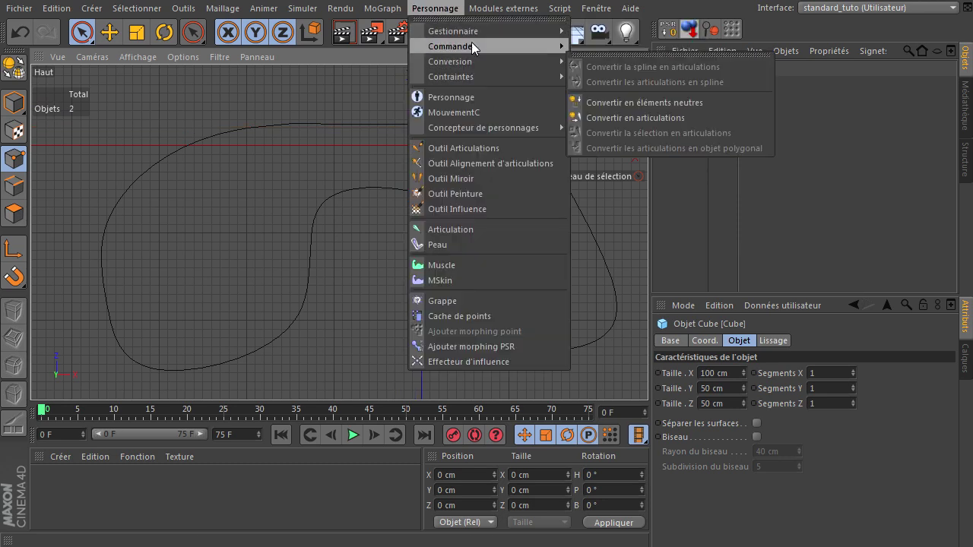
pyautogui.moveTo(521, 32)
pyautogui.click(611, 83)
pyautogui.moveTo(783, 168); pyautogui.dragTo(802, 293)
pyautogui.click(818, 467)
pyautogui.click(873, 466)
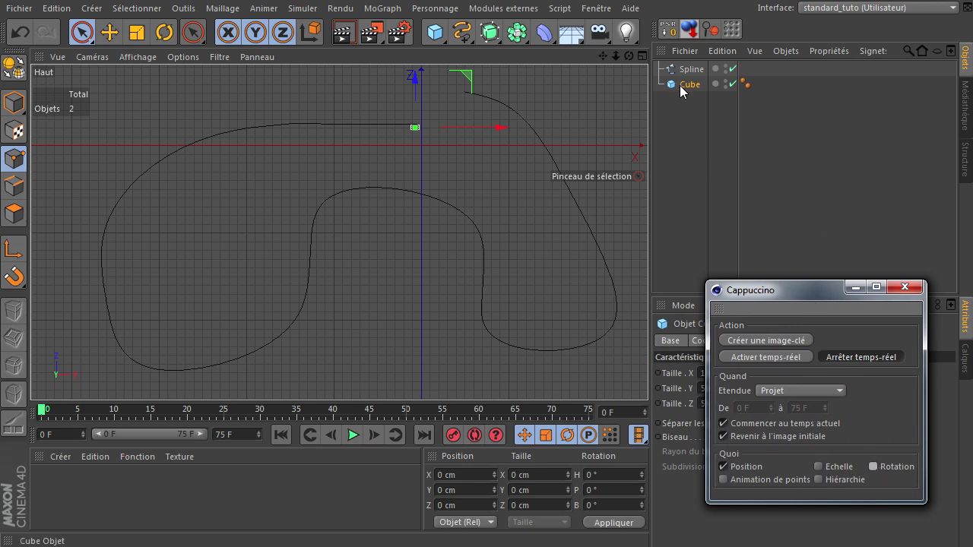
# Step: Record the cube's position in real time while guiding it along the spline, and close Cappuccino
pyautogui.click(787, 359)
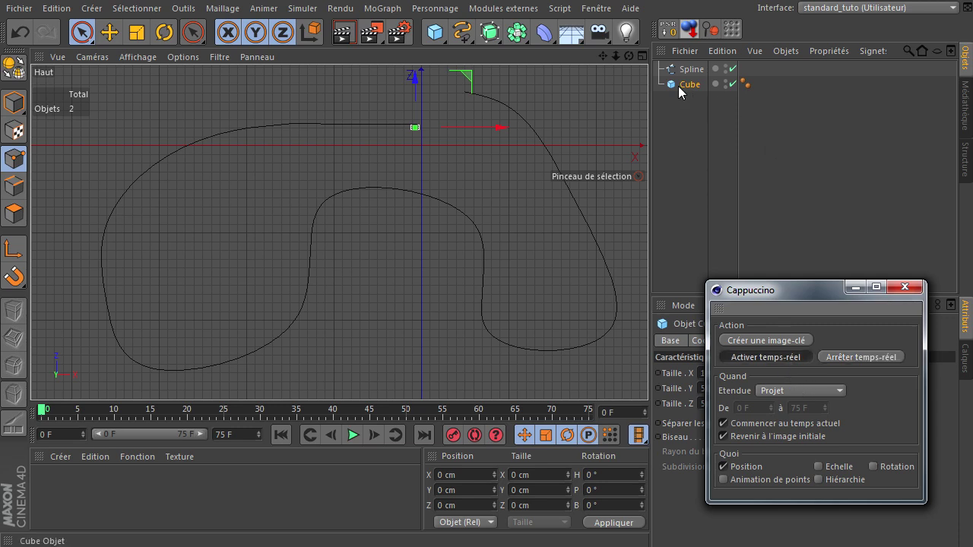
pyautogui.moveTo(468, 76)
pyautogui.mouseDown()
pyautogui.moveTo(335, 75)
pyautogui.moveTo(255, 90)
pyautogui.moveTo(206, 114)
pyautogui.moveTo(161, 184)
pyautogui.moveTo(173, 267)
pyautogui.moveTo(221, 304)
pyautogui.moveTo(316, 288)
pyautogui.mouseUp()
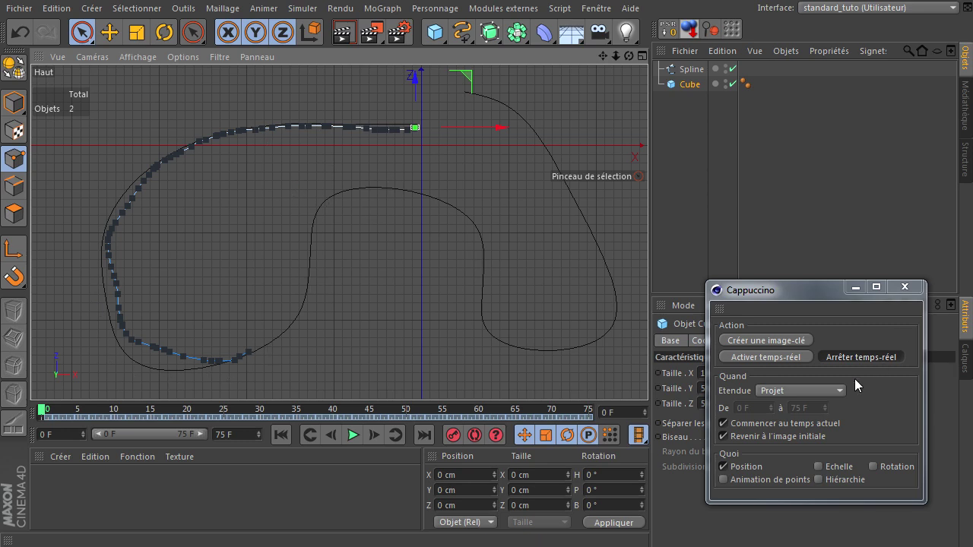
pyautogui.click(905, 287)
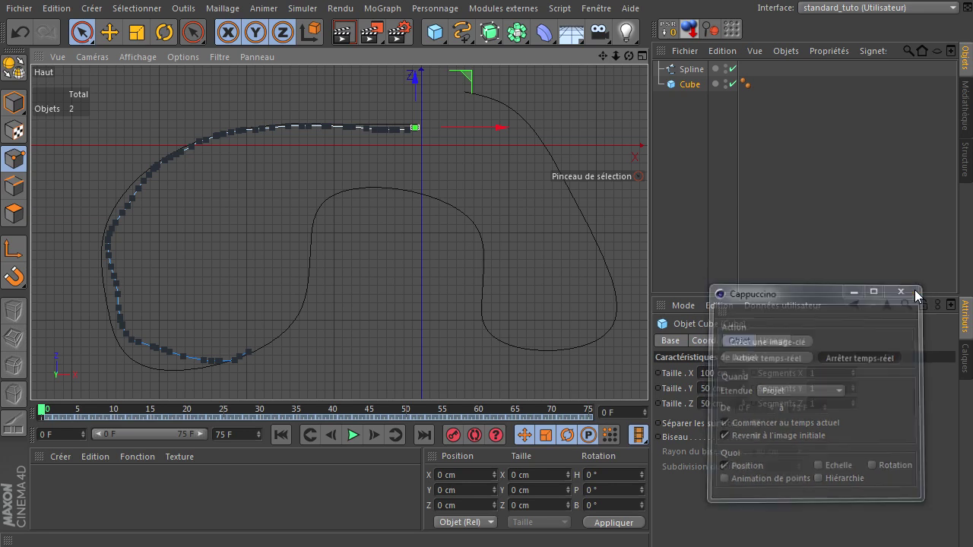
# Step: Play the animation in the perspective view to check the cube's recorded path against the spline
pyautogui.middleClick(513, 114)
pyautogui.middleClick(257, 147)
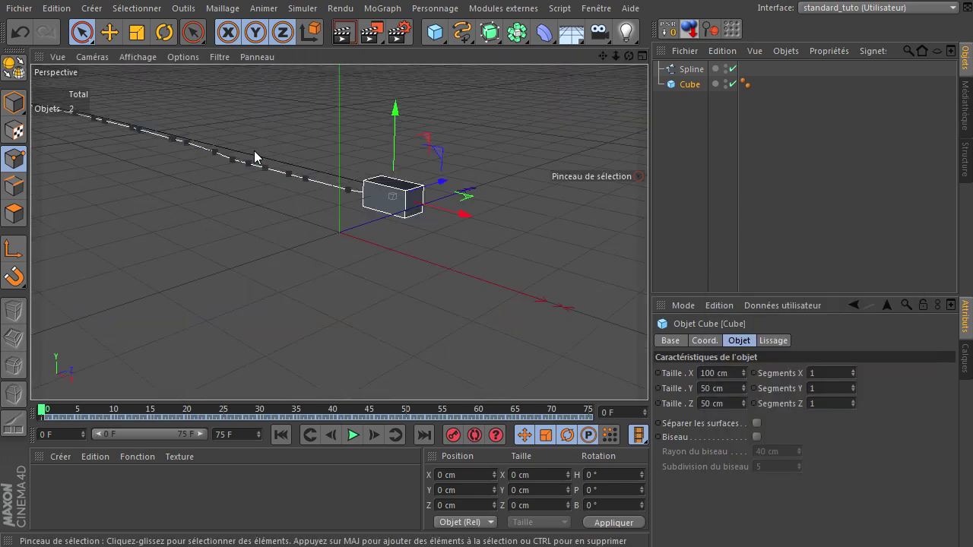
pyautogui.scroll(-5, 244, 177)
pyautogui.moveTo(603, 56); pyautogui.dragTo(658, 372)
pyautogui.scroll(-3, 262, 213)
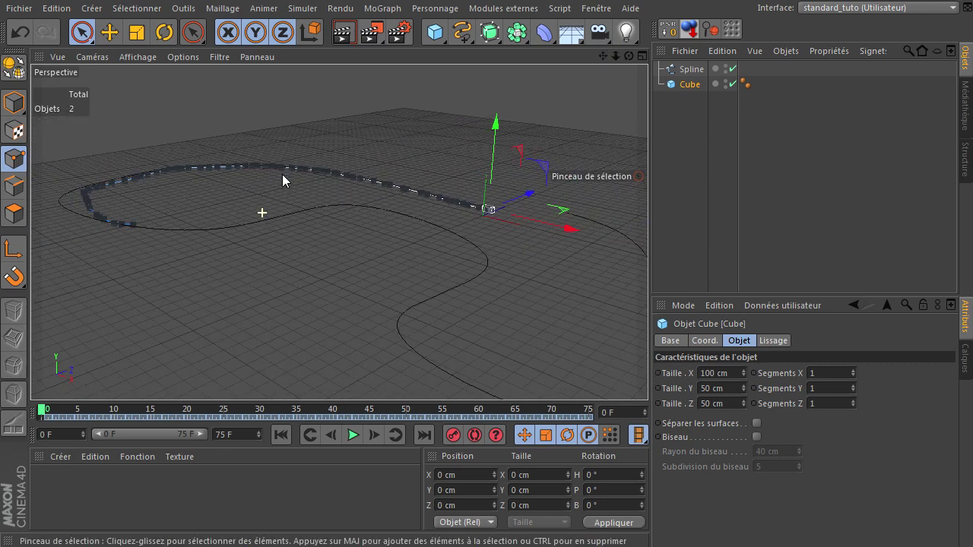
pyautogui.click(354, 437)
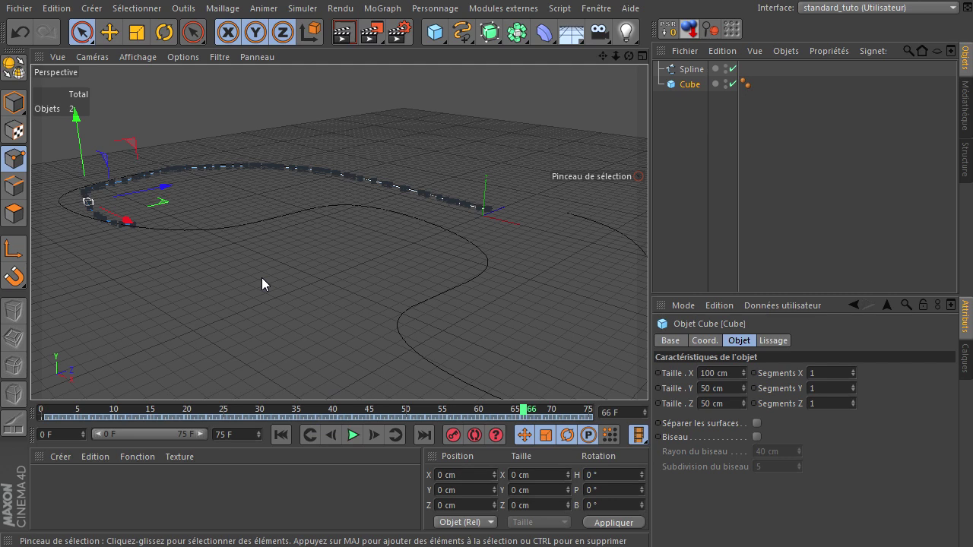
# Step: Show all four views, reopen Cappuccino with the cube selected, and return to frame 0
pyautogui.middleClick(361, 272)
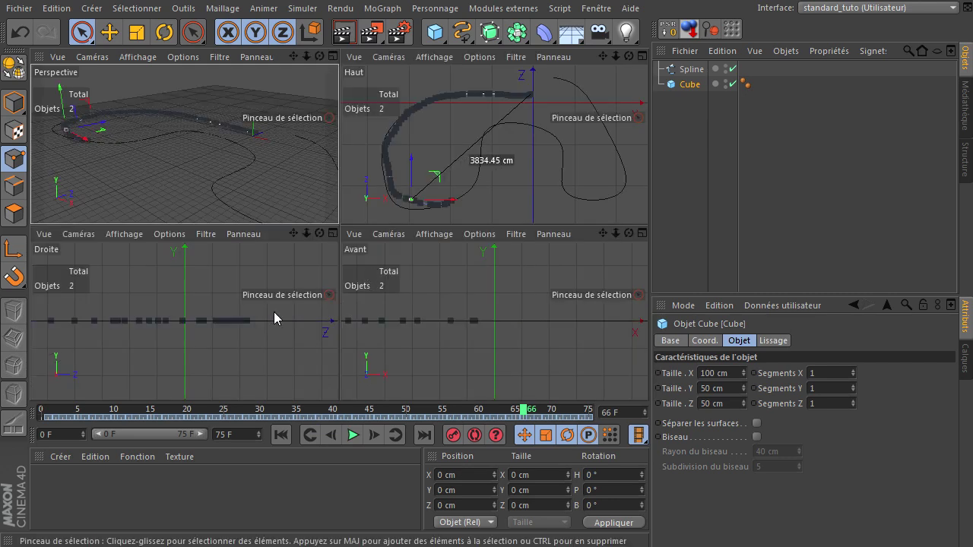
pyautogui.click(446, 11)
pyautogui.moveTo(467, 62)
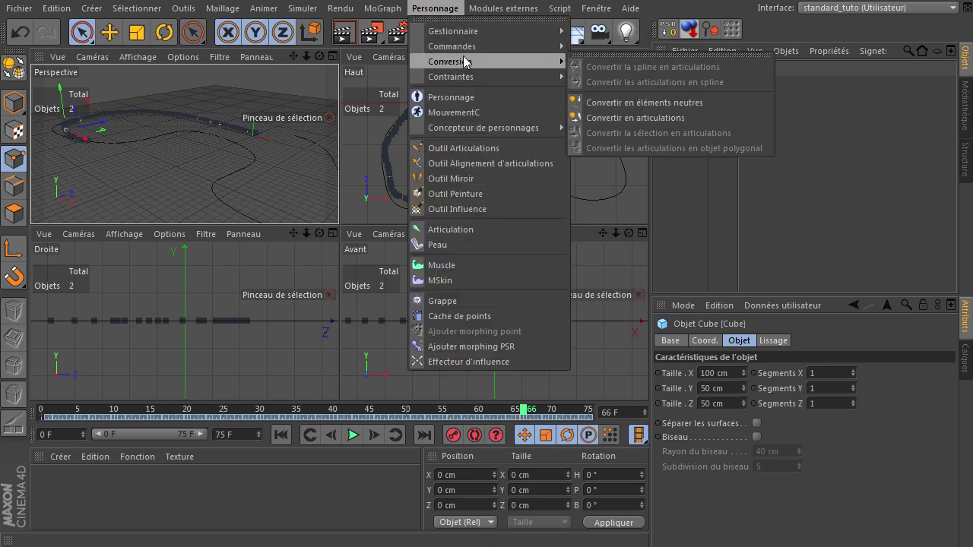
pyautogui.moveTo(474, 34)
pyautogui.click(611, 85)
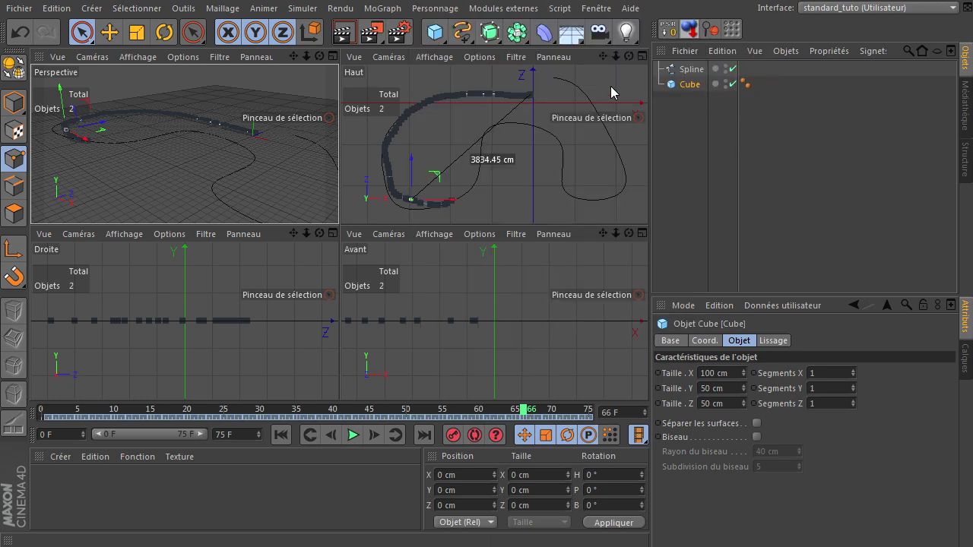
pyautogui.click(280, 435)
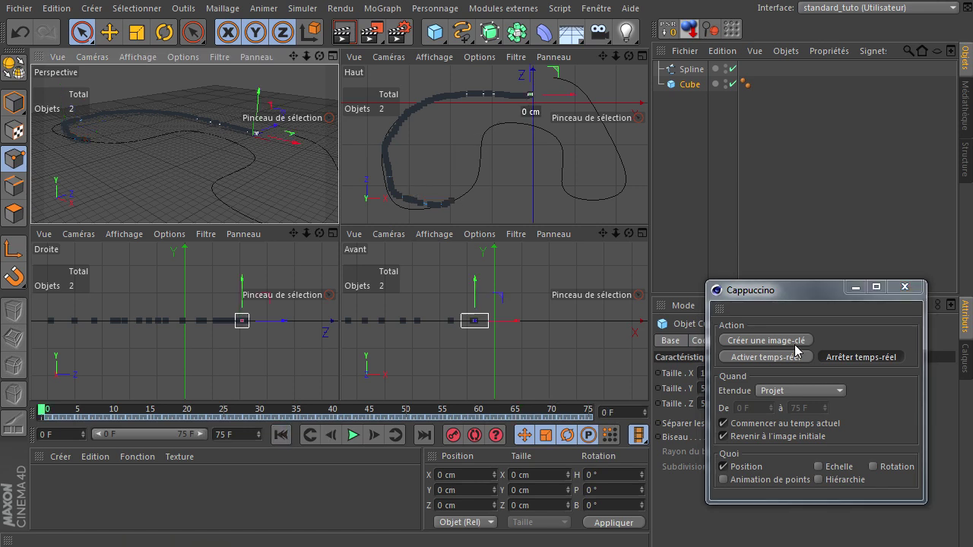
# Step: Limit Cappuccino to capturing Rotation, record the cube's rotation in real time in the top view, and close Cappuccino
pyautogui.click(874, 466)
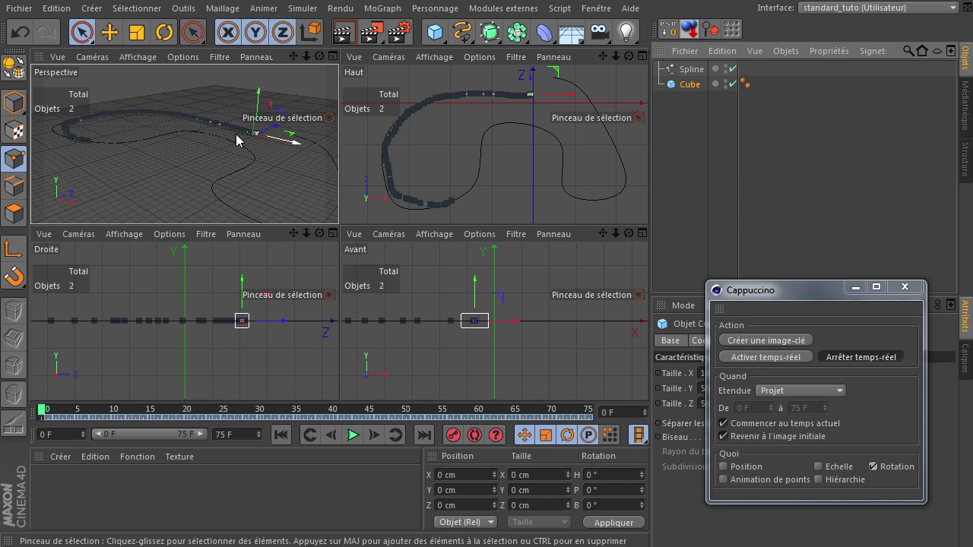
pyautogui.middleClick(495, 162)
pyautogui.click(164, 32)
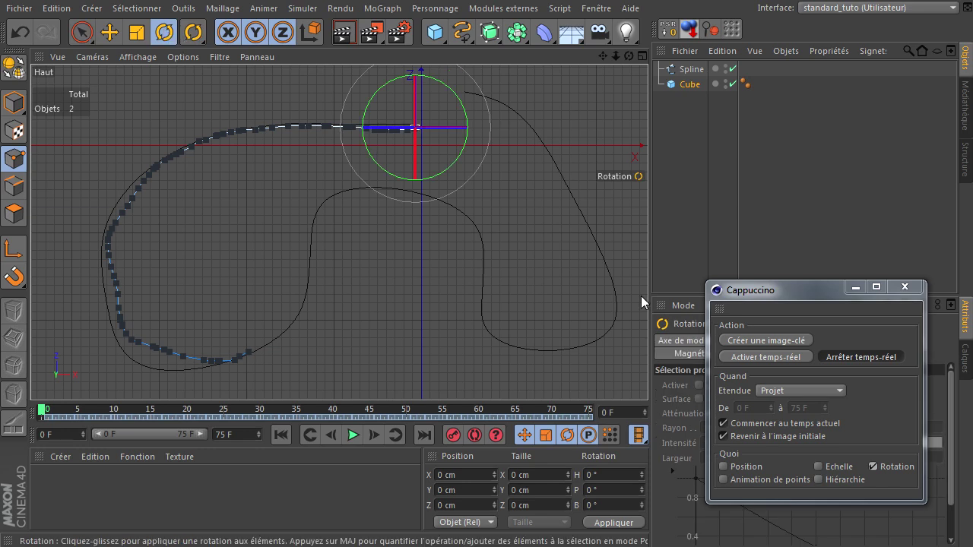
pyautogui.click(786, 362)
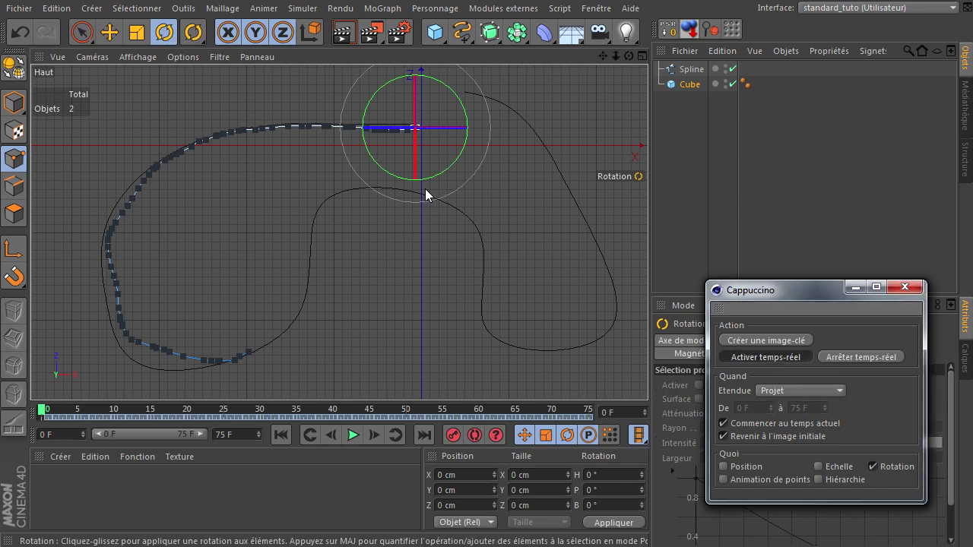
pyautogui.moveTo(430, 177)
pyautogui.mouseDown()
pyautogui.moveTo(431, 159)
pyautogui.moveTo(267, 230)
pyautogui.moveTo(233, 177)
pyautogui.moveTo(108, 109)
pyautogui.moveTo(36, 203)
pyautogui.moveTo(119, 398)
pyautogui.moveTo(736, 364)
pyautogui.moveTo(428, 296)
pyautogui.mouseUp()
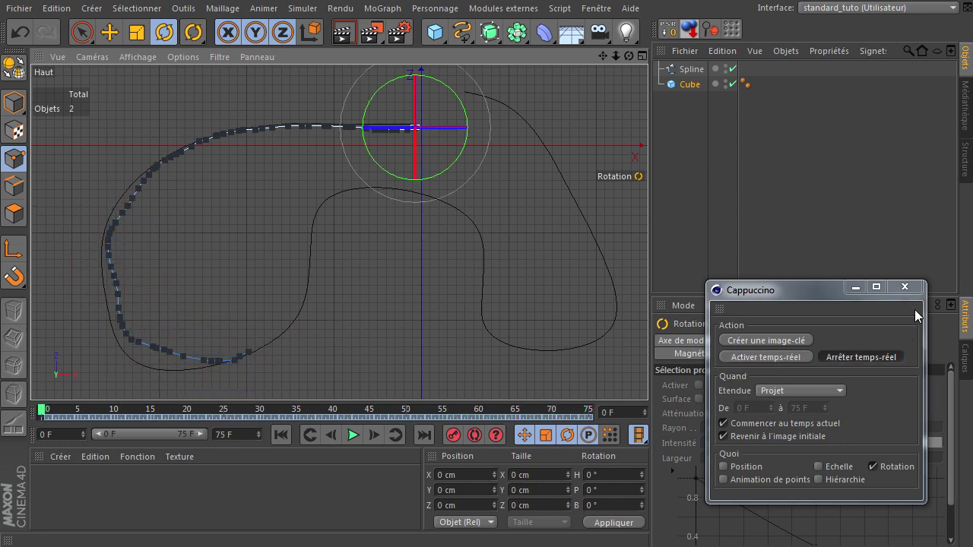
pyautogui.click(904, 287)
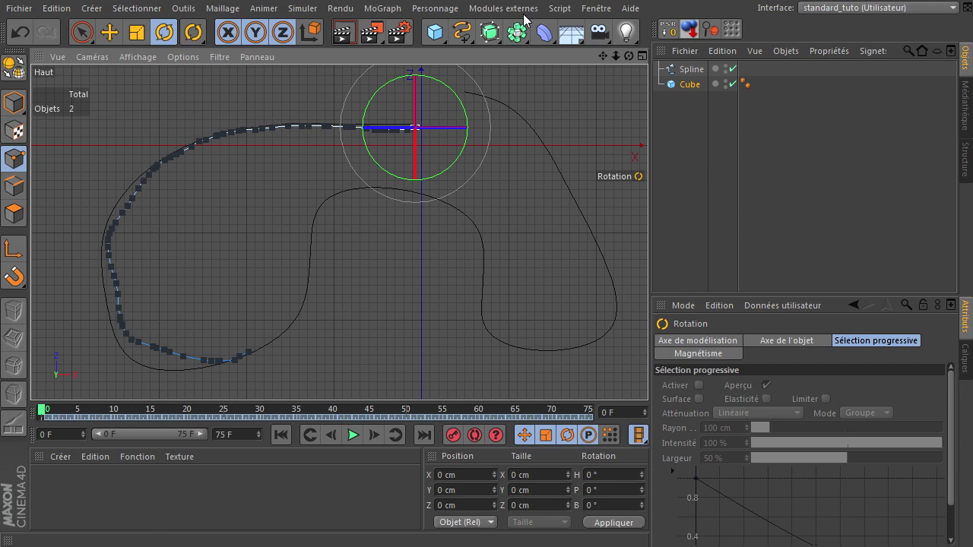
# Step: Inspect the cube's Position and Rotation tracks in the timeline, then close it
pyautogui.click(596, 8)
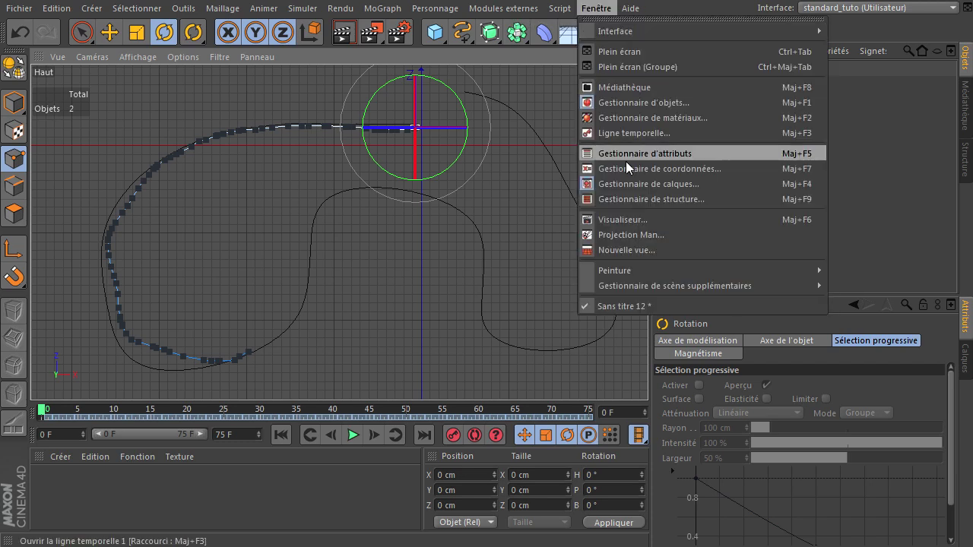
pyautogui.click(660, 132)
pyautogui.click(73, 208)
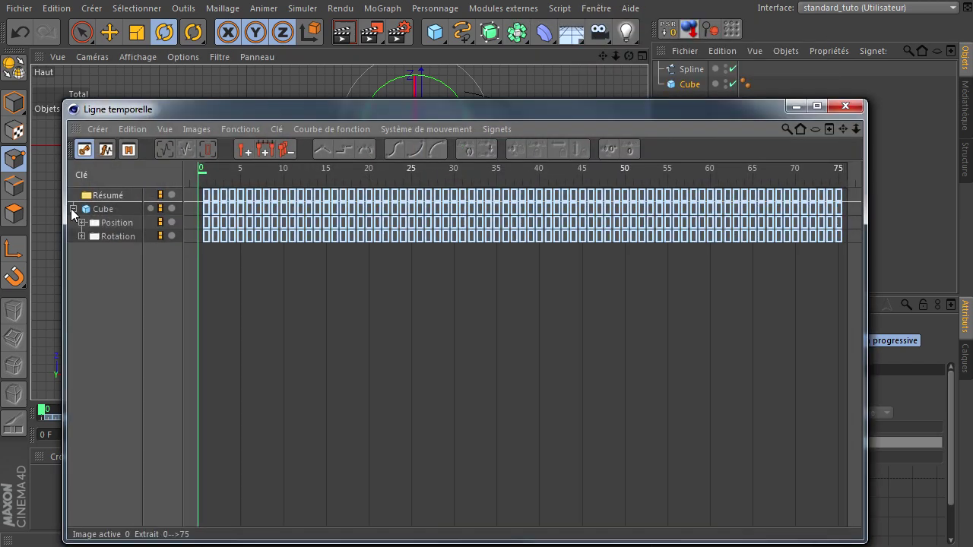
pyautogui.click(118, 221)
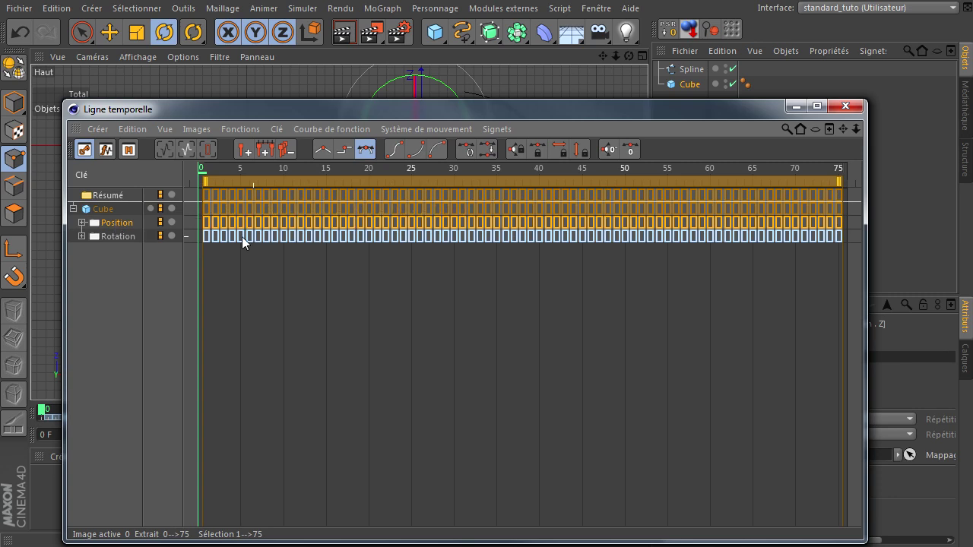
pyautogui.click(119, 237)
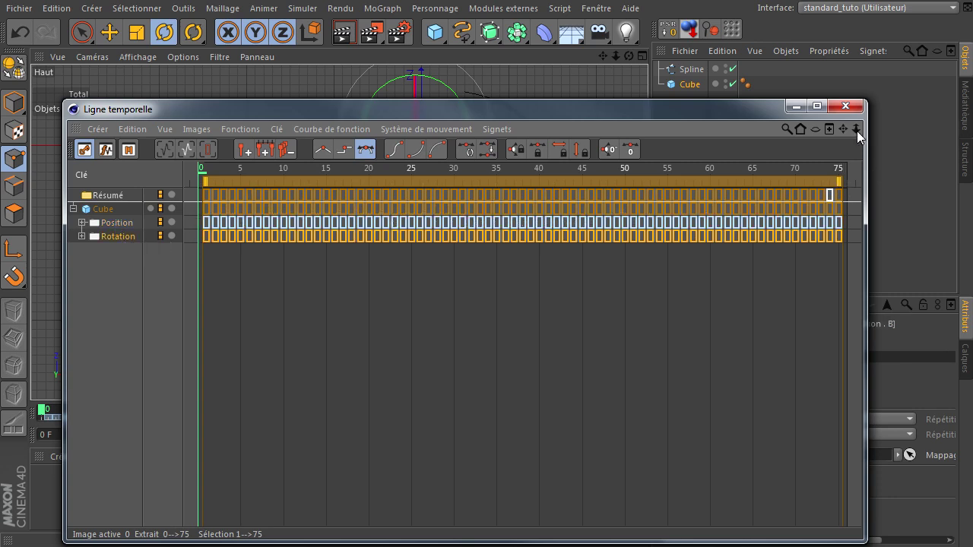
pyautogui.click(845, 107)
# Step: Switch back to the full perspective view and deselect the cube with the selection brush active
pyautogui.middleClick(307, 169)
pyautogui.middleClick(211, 146)
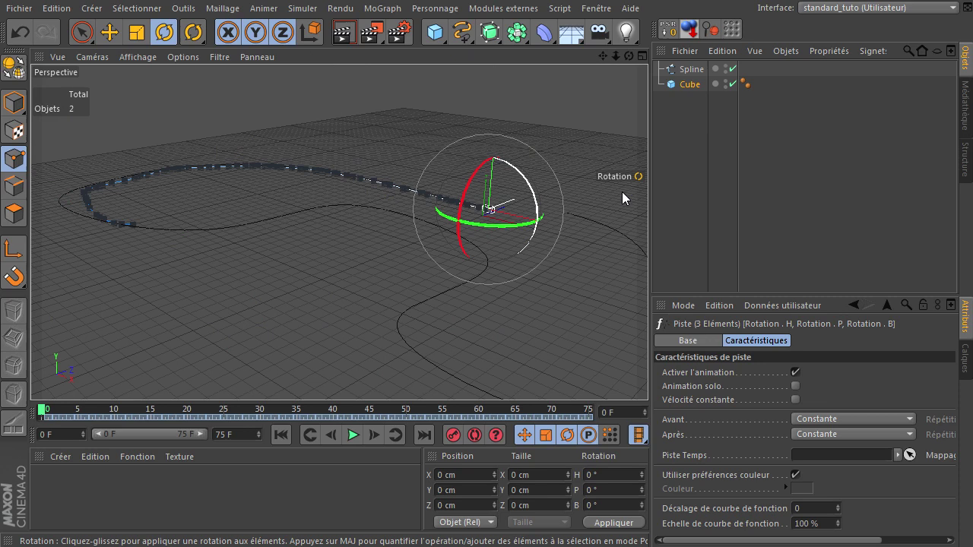
pyautogui.click(677, 142)
pyautogui.click(92, 42)
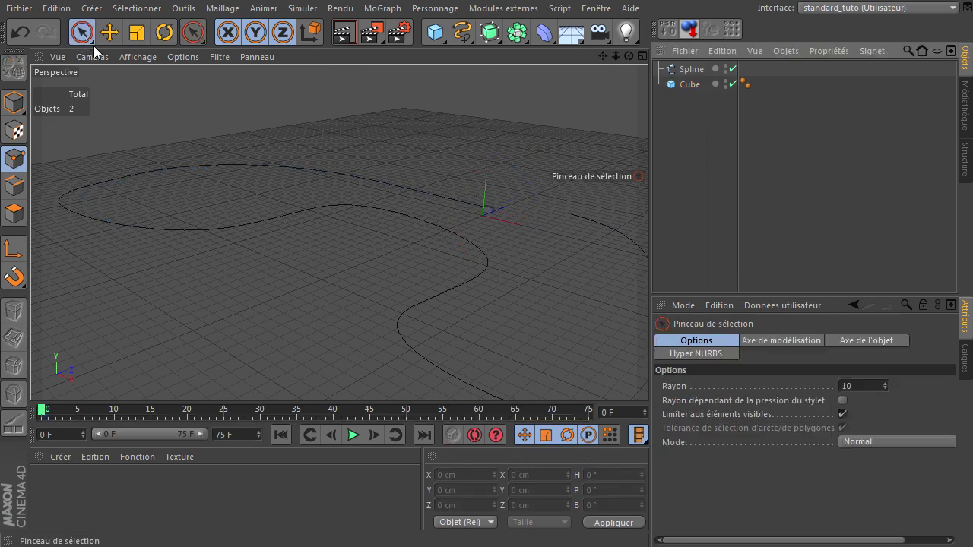
# Step: Create a new material and assign it to the cube
pyautogui.click(117, 508)
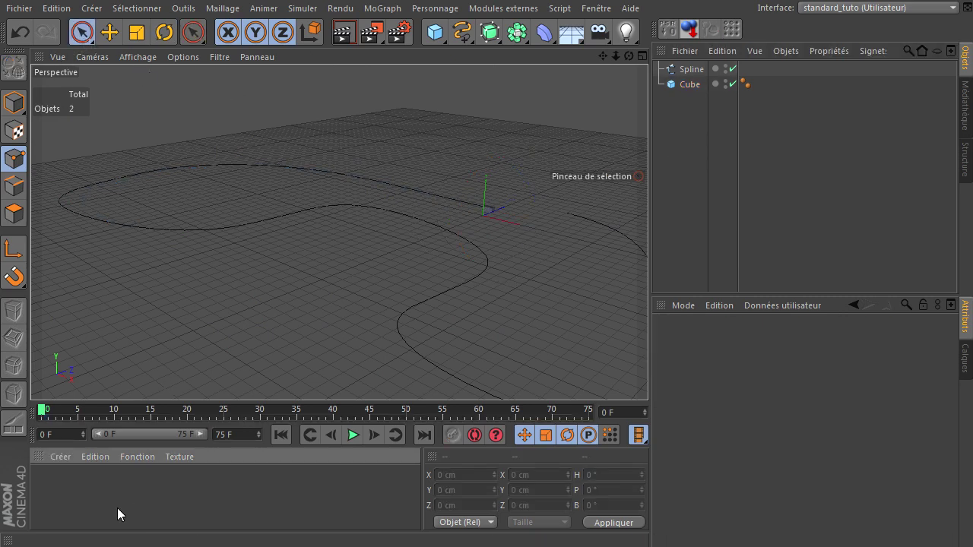
pyautogui.doubleClick(52, 489)
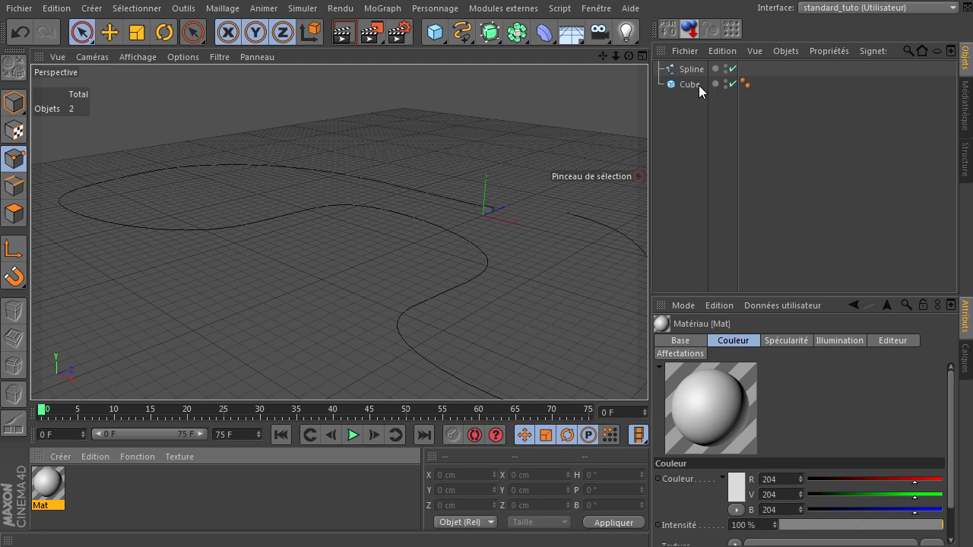
pyautogui.moveTo(698, 85); pyautogui.dragTo(695, 87)
# Step: Set the cube material's color to orange, R 255, V 174, B 0, and close the material editor
pyautogui.doubleClick(47, 487)
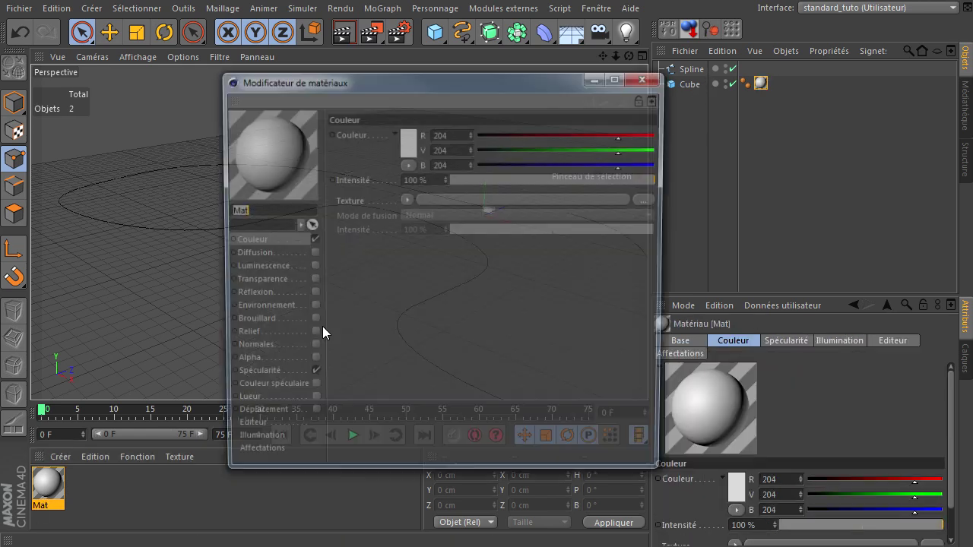
pyautogui.click(405, 143)
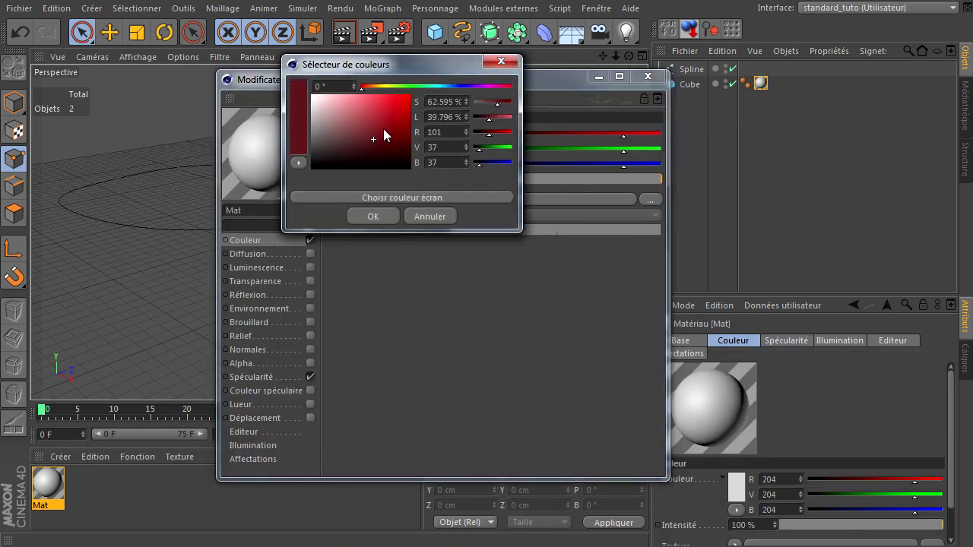
pyautogui.click(378, 86)
pyautogui.click(370, 217)
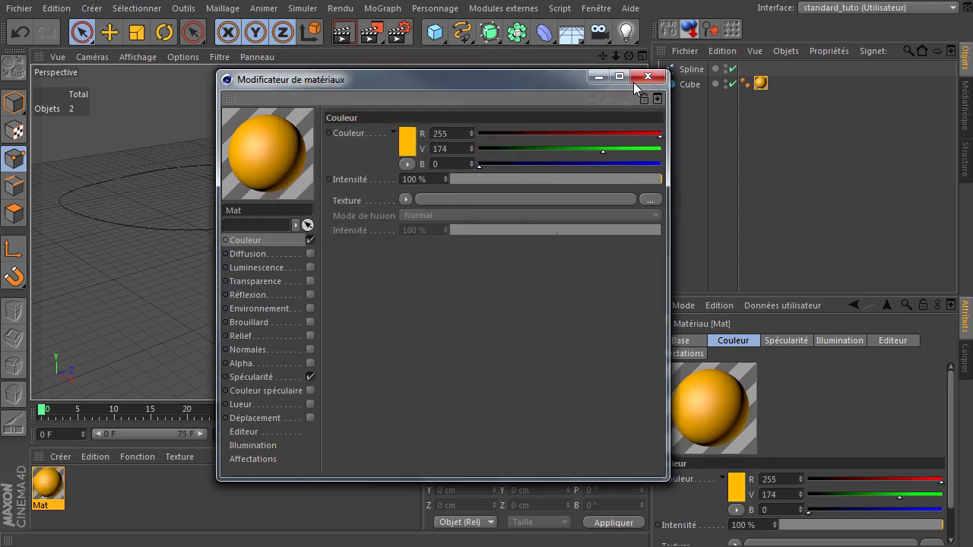
pyautogui.click(636, 80)
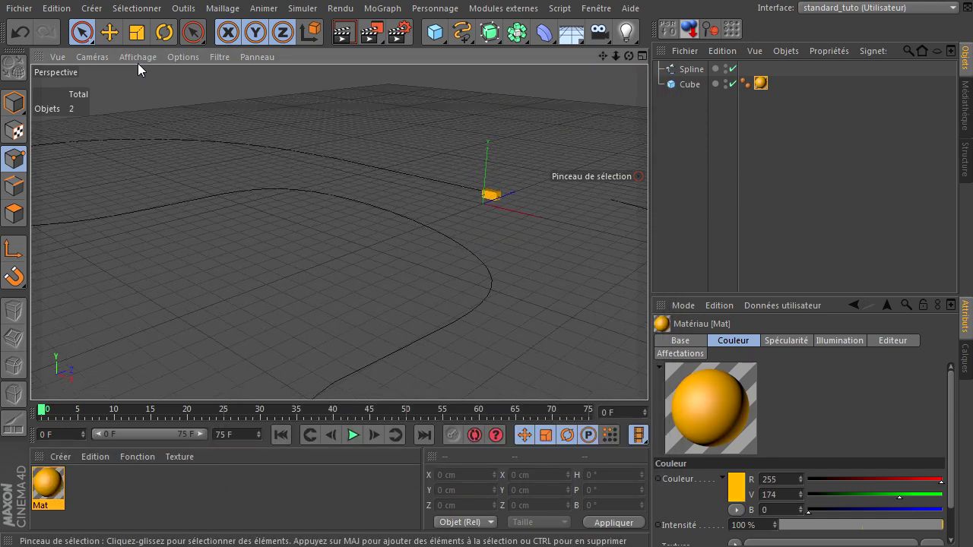
# Step: Choose a display mode for the perspective view and play the animation to check the cube's recorded position and rotation along the spline
pyautogui.click(137, 57)
pyautogui.click(186, 94)
pyautogui.click(352, 435)
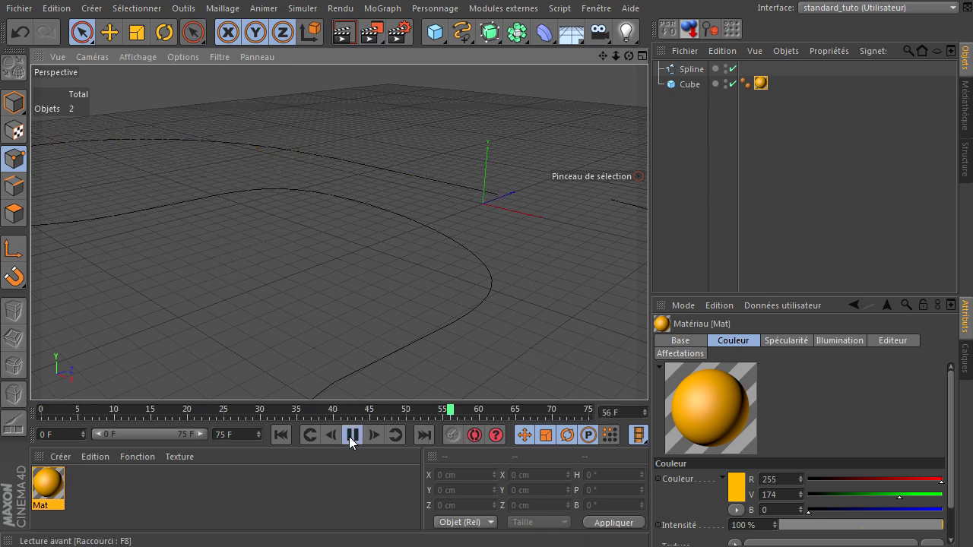
pyautogui.scroll(-5, 325, 282)
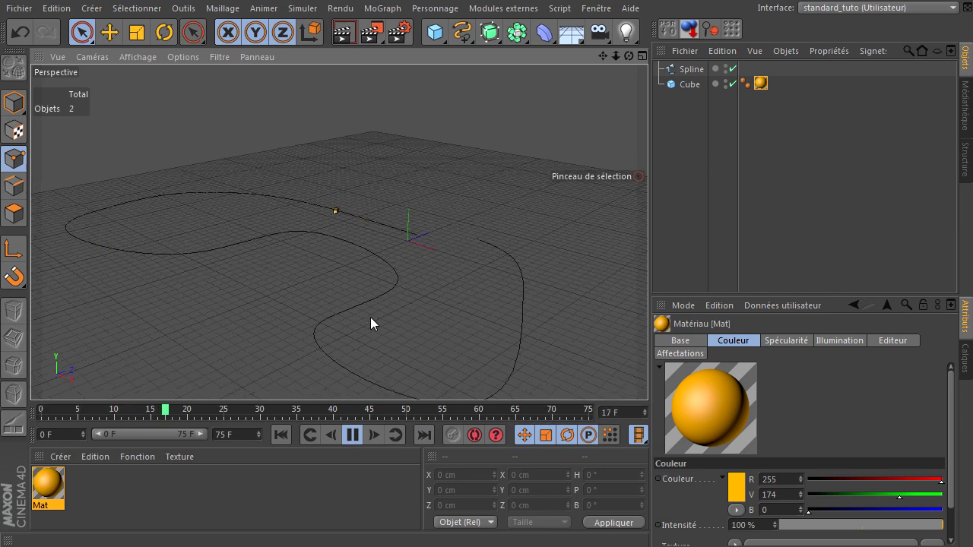
pyautogui.click(351, 437)
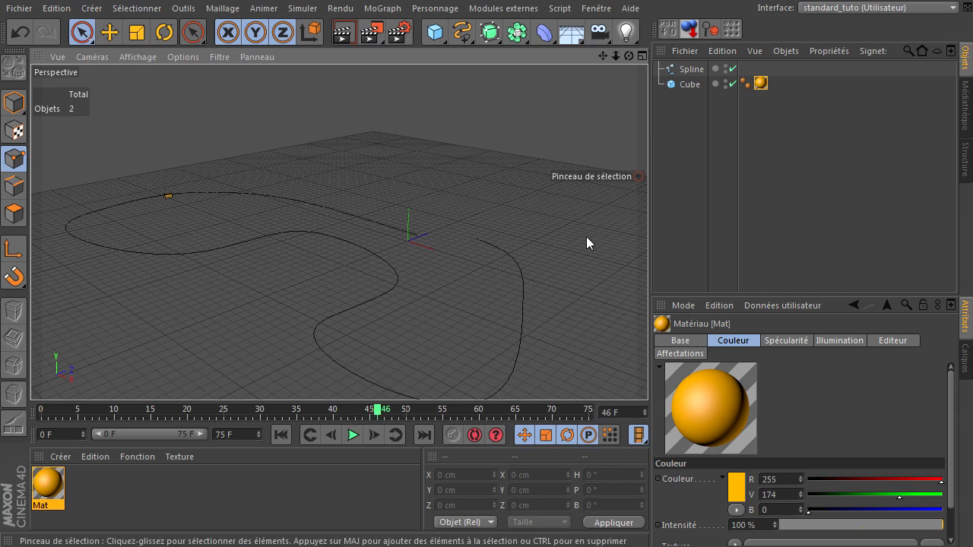
# Step: Reopen Cappuccino with the cube selected and enable Position and Scale capture alongside Rotation
pyautogui.click(680, 89)
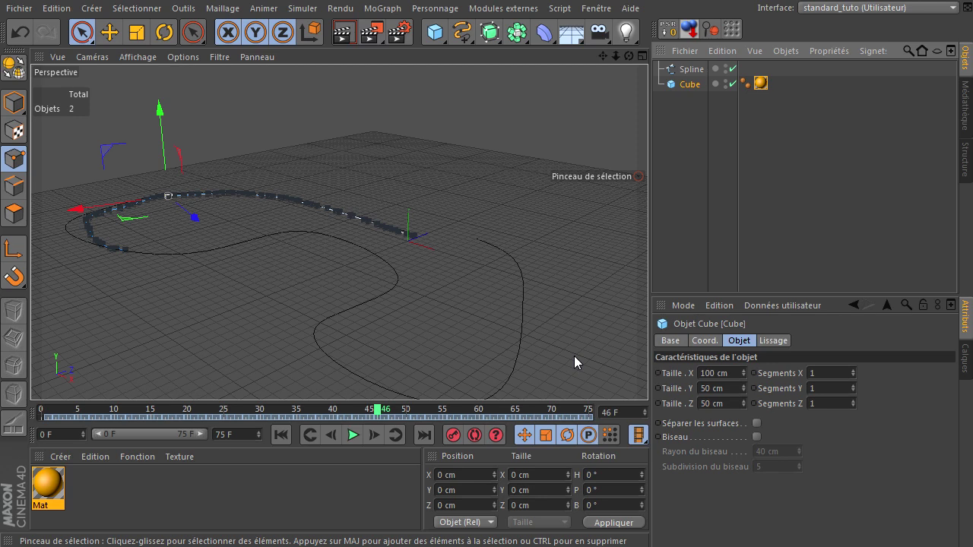
pyautogui.click(436, 9)
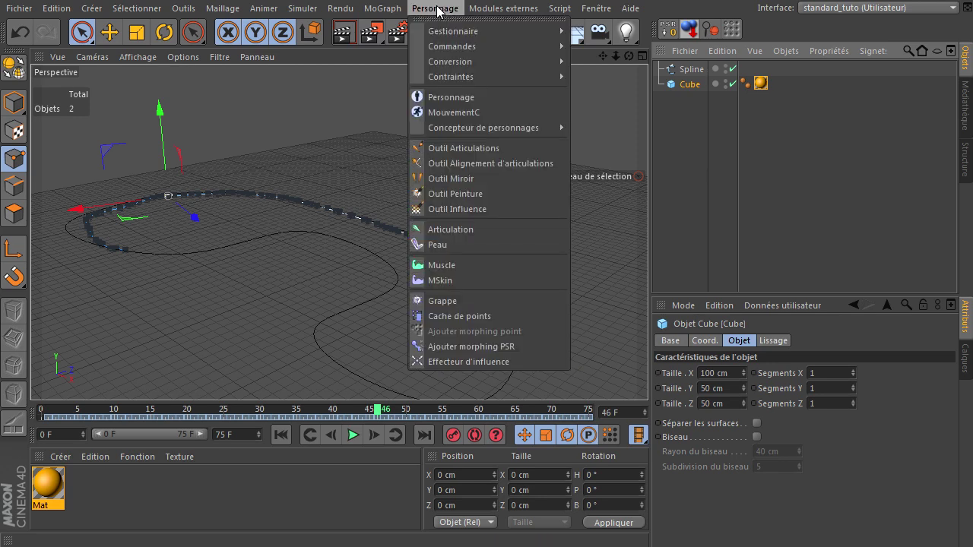
pyautogui.moveTo(445, 31)
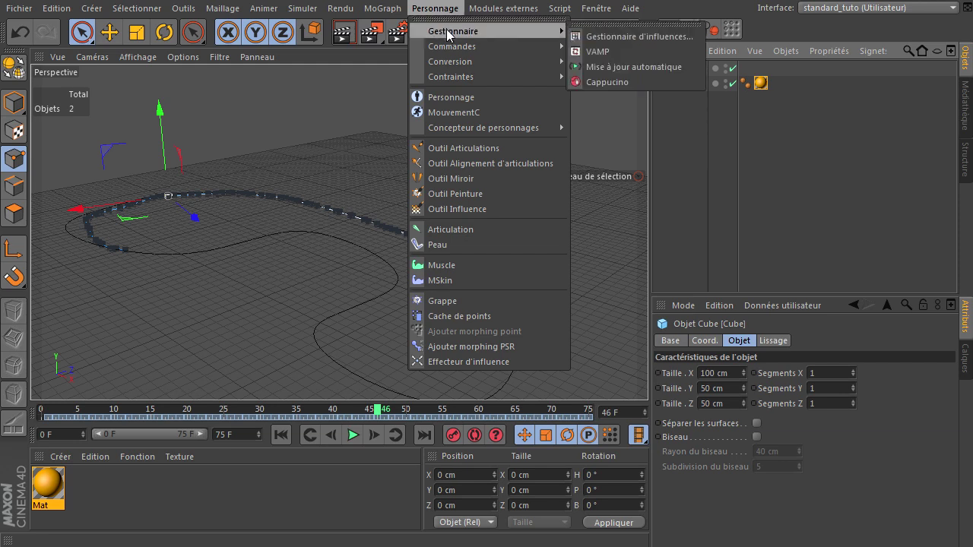
pyautogui.click(623, 81)
pyautogui.moveTo(766, 292); pyautogui.dragTo(754, 137)
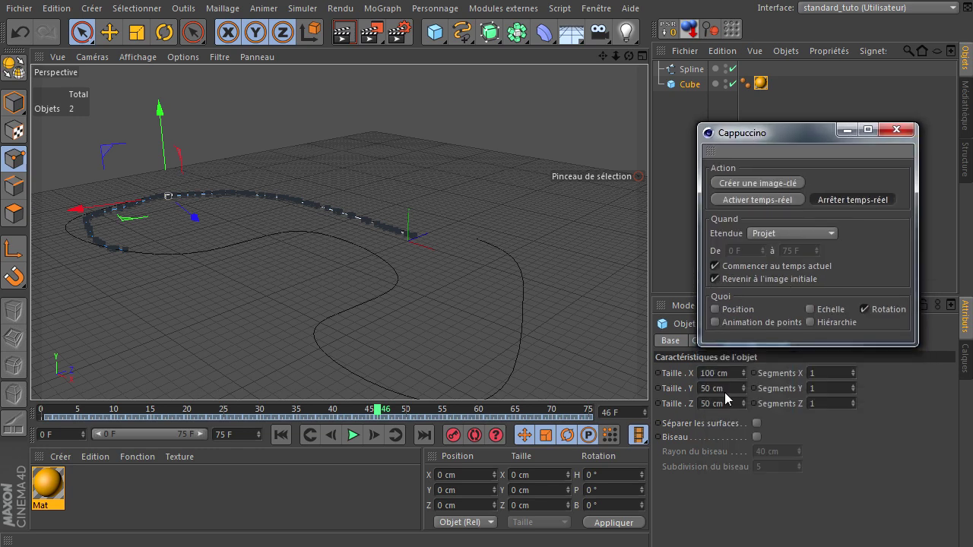
pyautogui.click(810, 309)
pyautogui.click(719, 310)
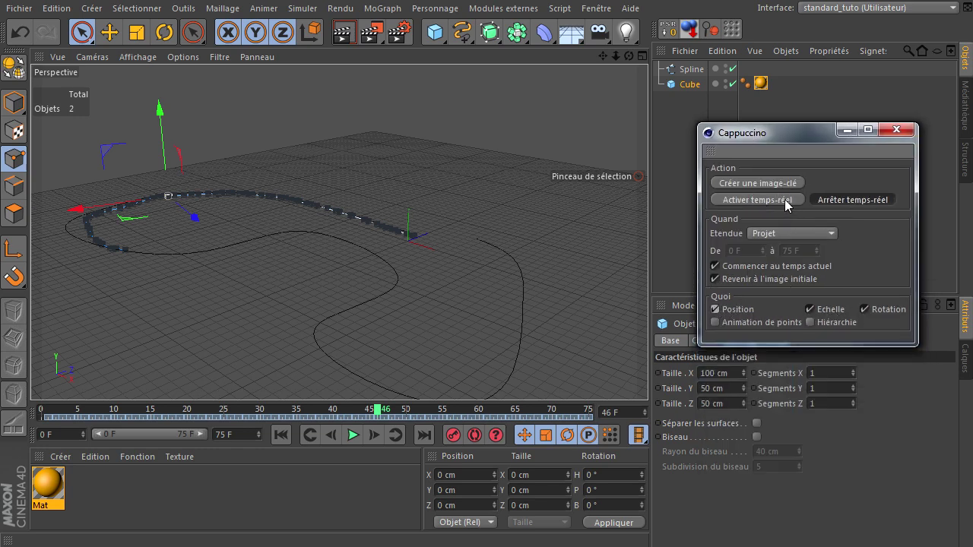